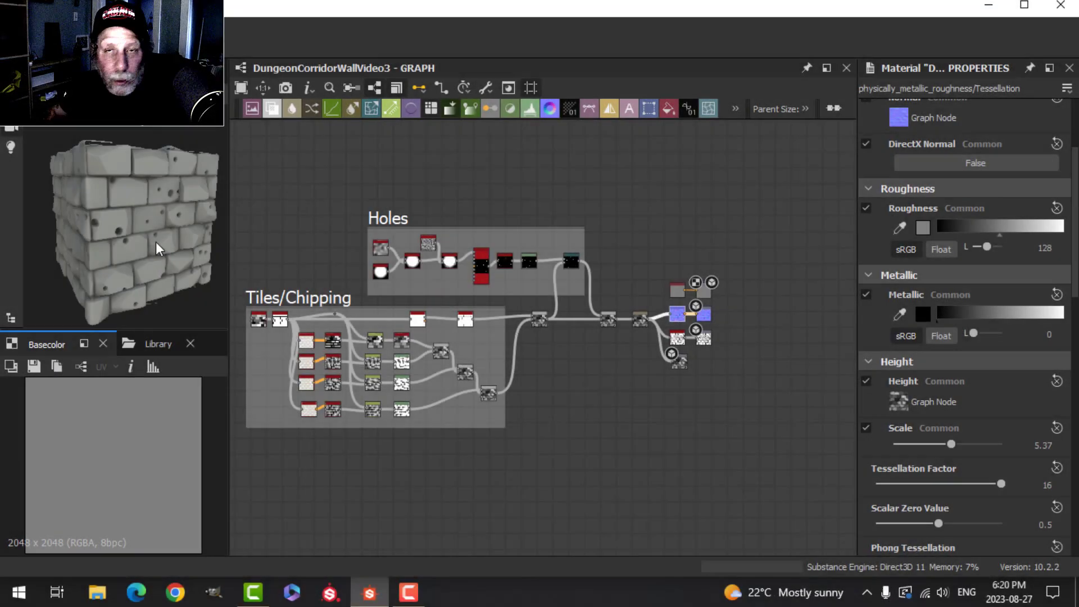
scroll(148, 244, up, 1)
scroll(148, 244, down, 1)
middle_drag(148, 240, 145, 229)
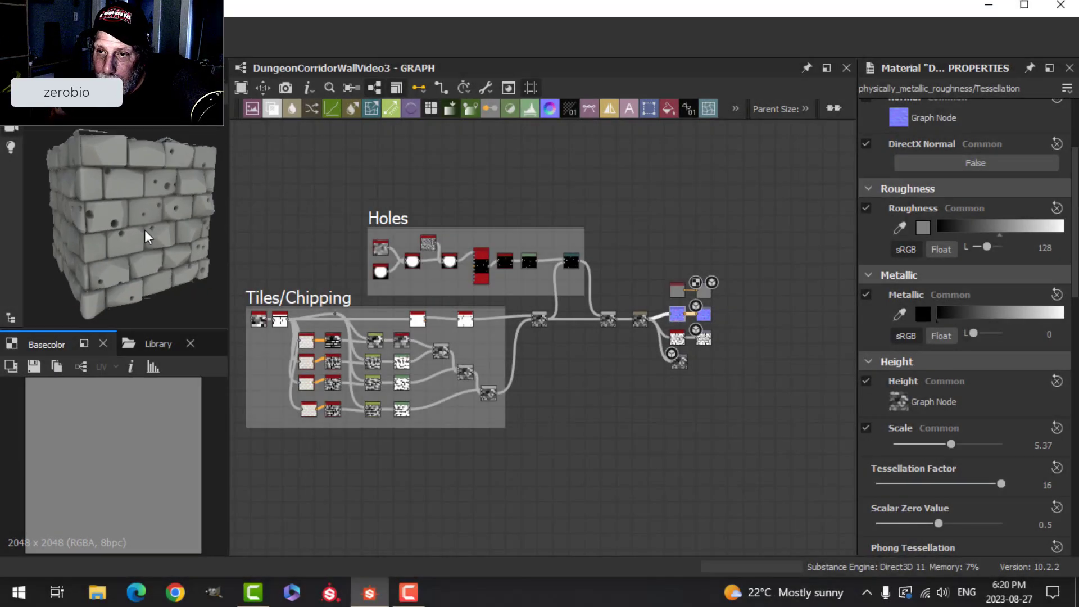
drag(145, 230, 146, 230)
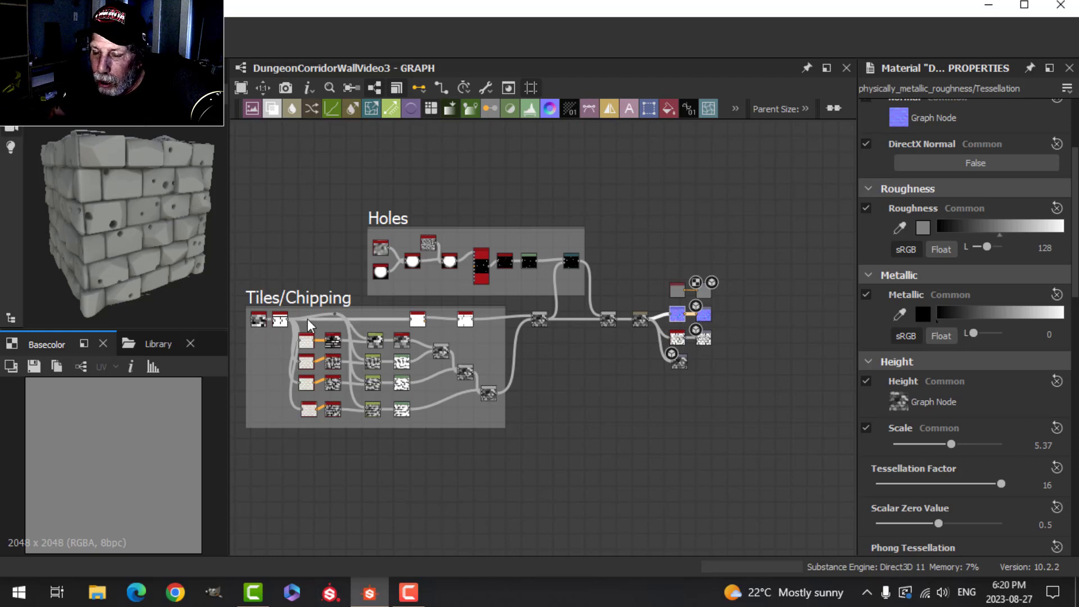
scroll(182, 250, up, 3)
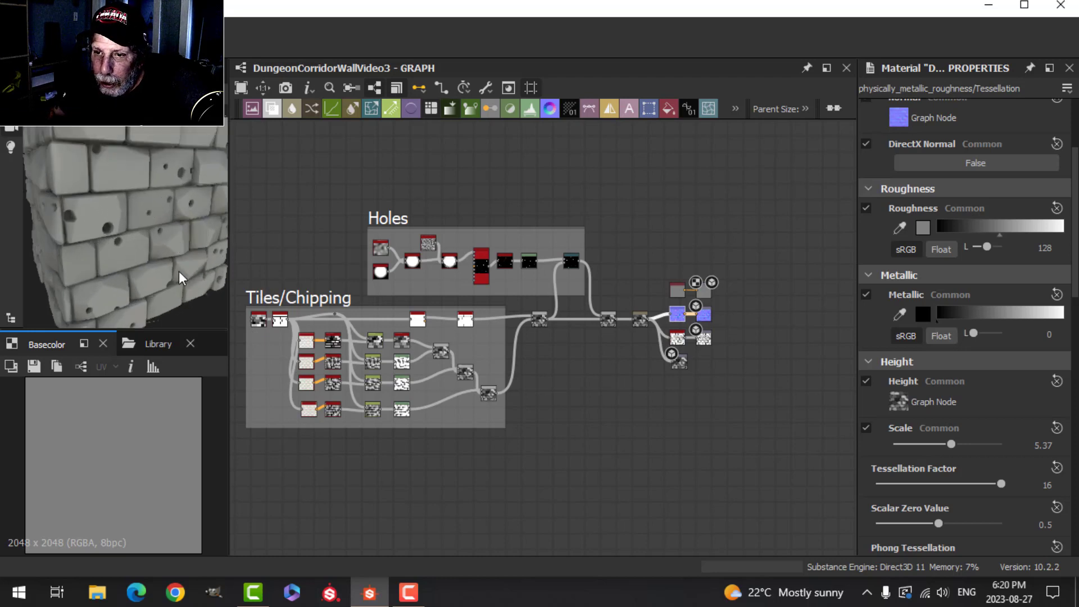
click(147, 344)
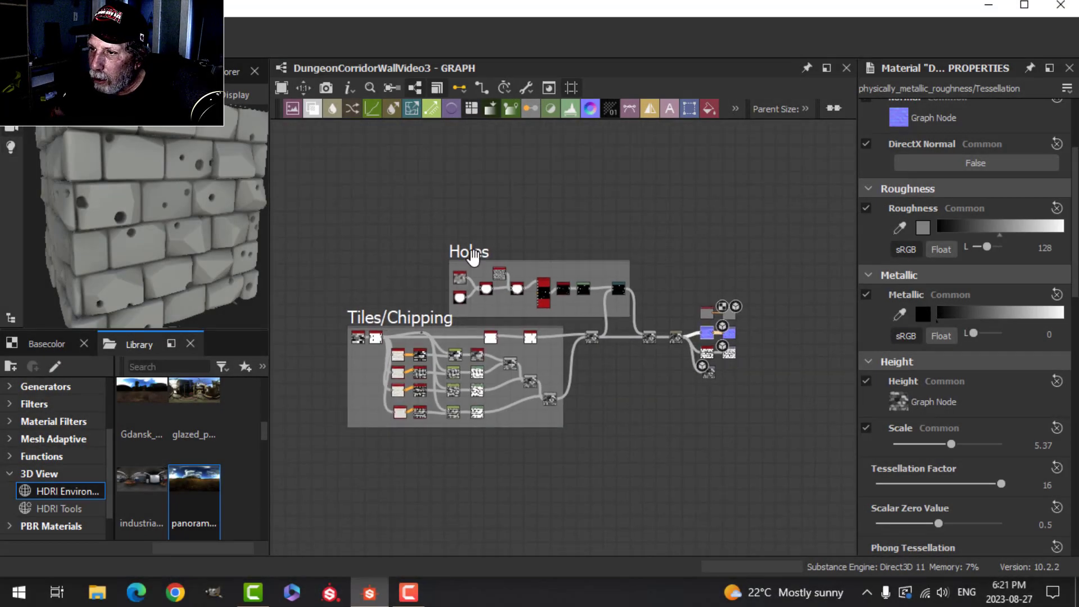
Move the Holes frame upward in the graph, leaving a wide gap between it and the Tiles/Chipping frame
drag(472, 256, 474, 171)
scroll(505, 264, up, 2)
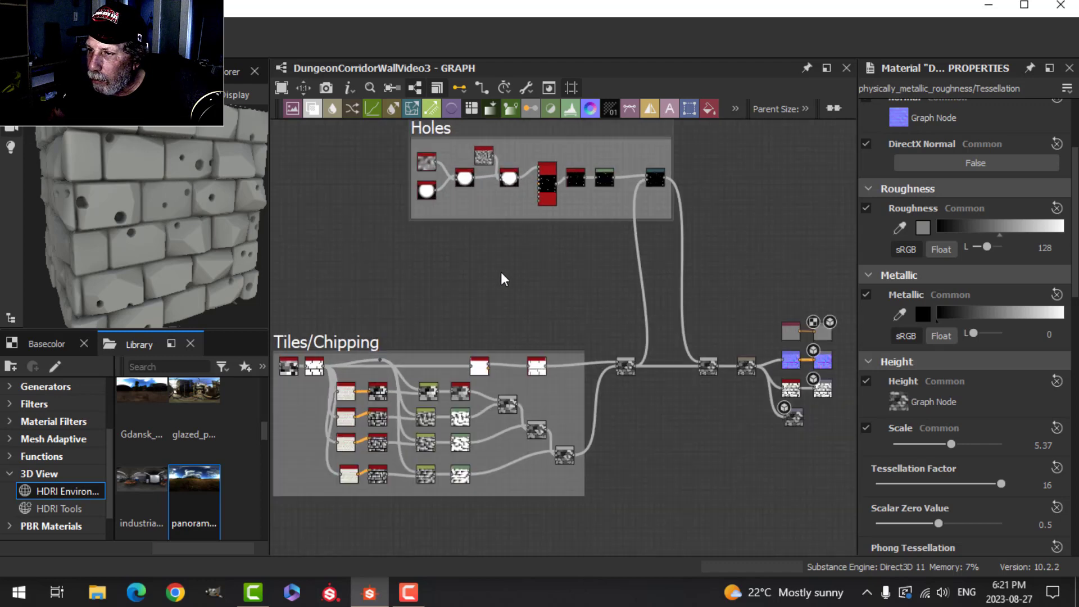
middle_drag(575, 279, 661, 297)
scroll(569, 305, down, 1)
middle_drag(520, 264, 530, 330)
scroll(517, 332, up, 1)
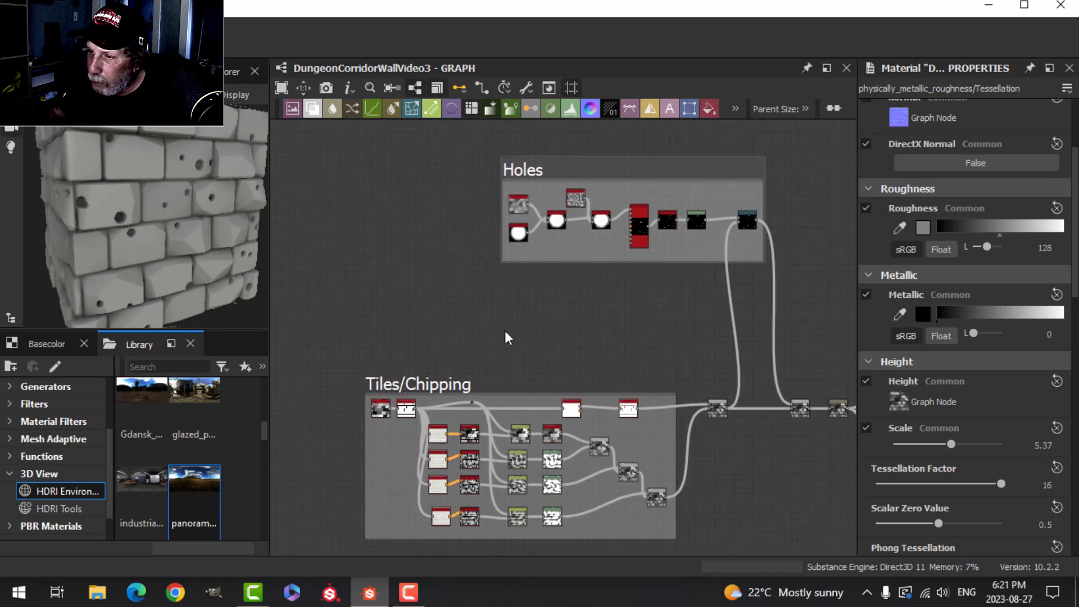
Add a Perlin Noise node in the empty space above the Tiles/Chipping frame and set its scale to 12
key(space)
text(PE)
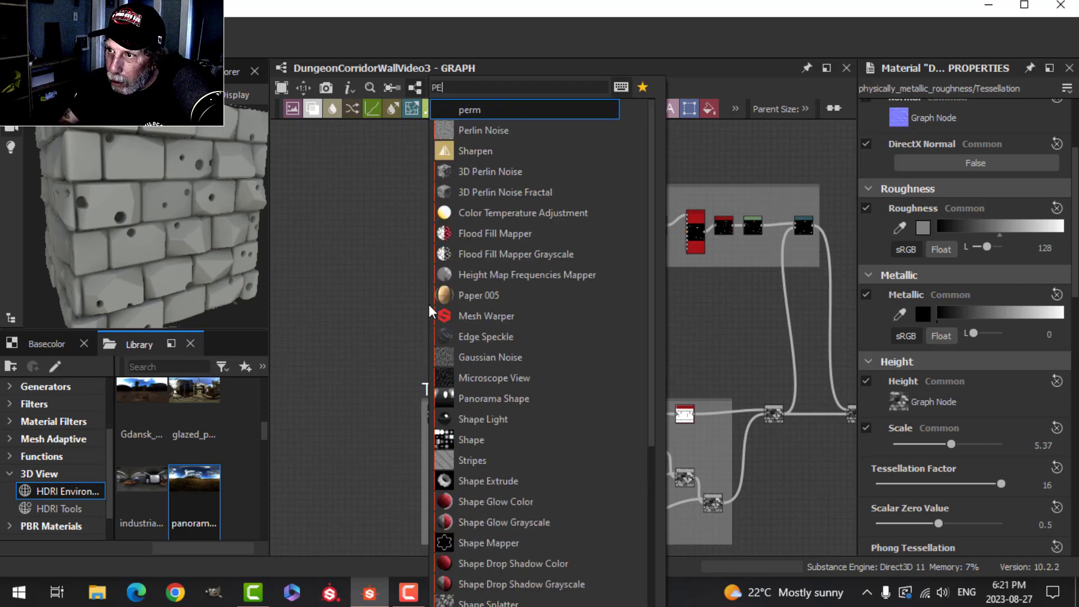
text(R)
click(497, 130)
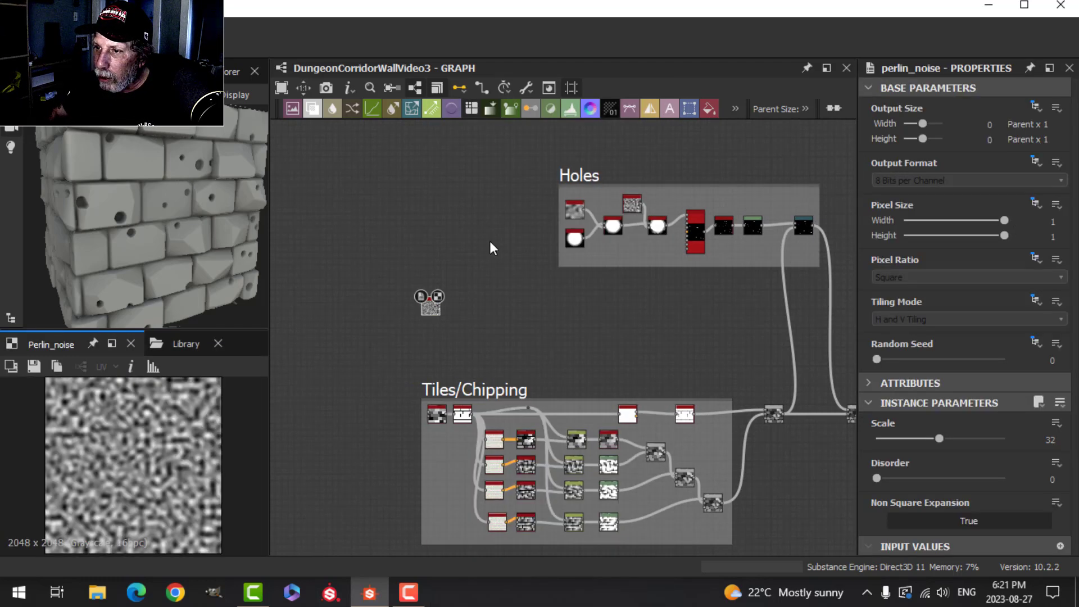
scroll(485, 345, up, 3)
click(1050, 440)
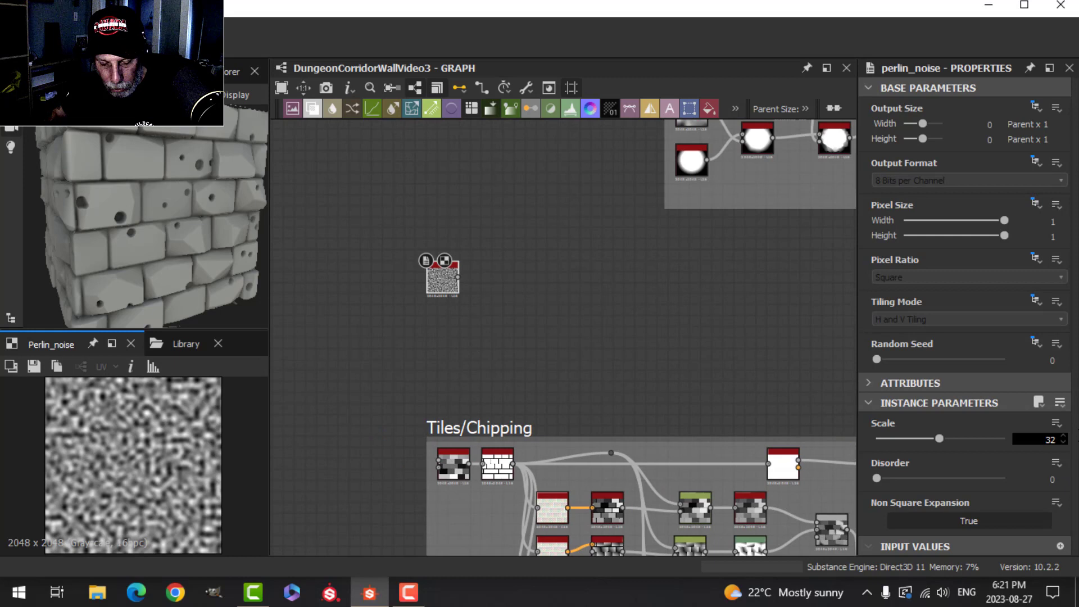
click(1050, 441)
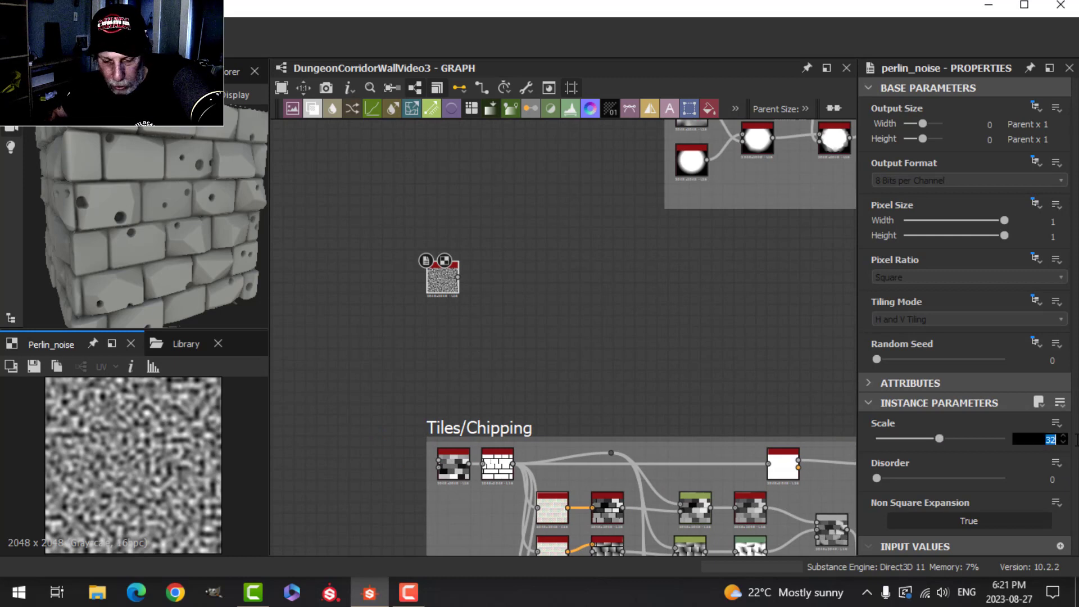
key(Return)
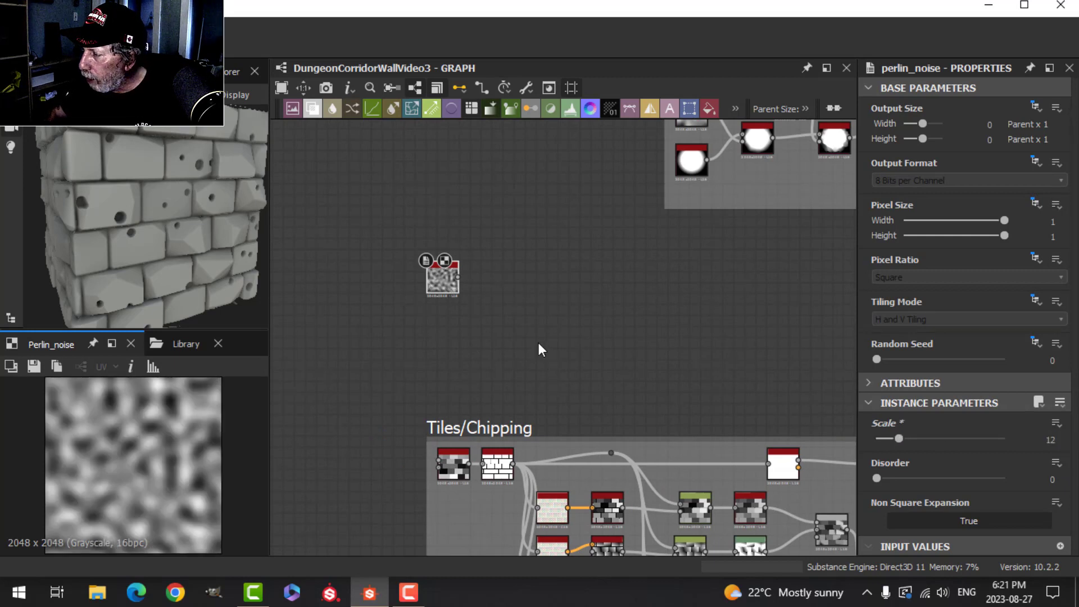
Connect a Levels node to the Perlin Noise output and pull its black and white input points inward for strong contrast
scroll(538, 343, up, 2)
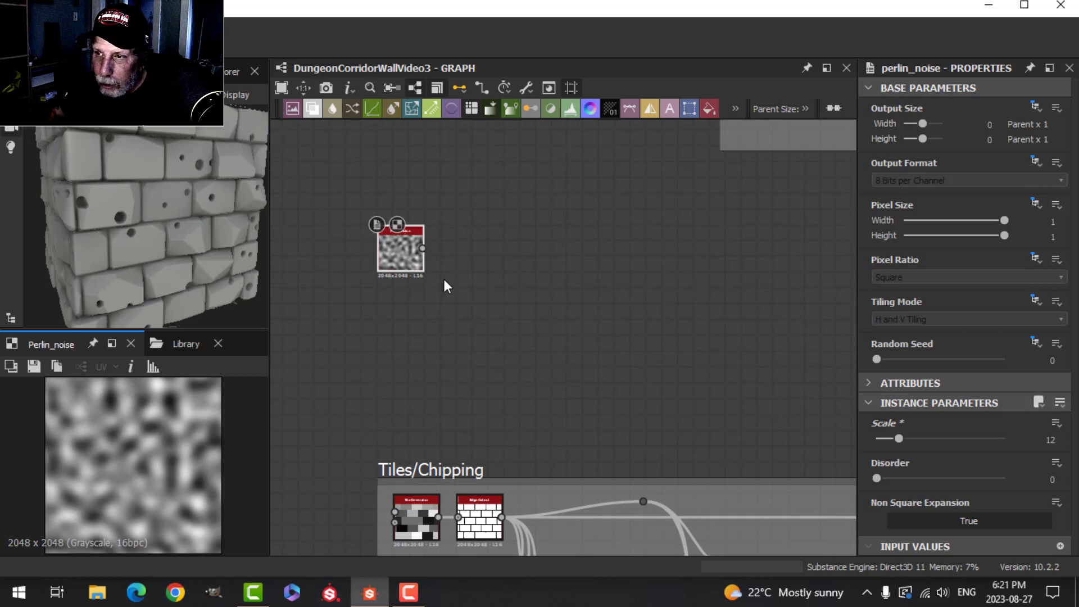
drag(422, 248, 493, 247)
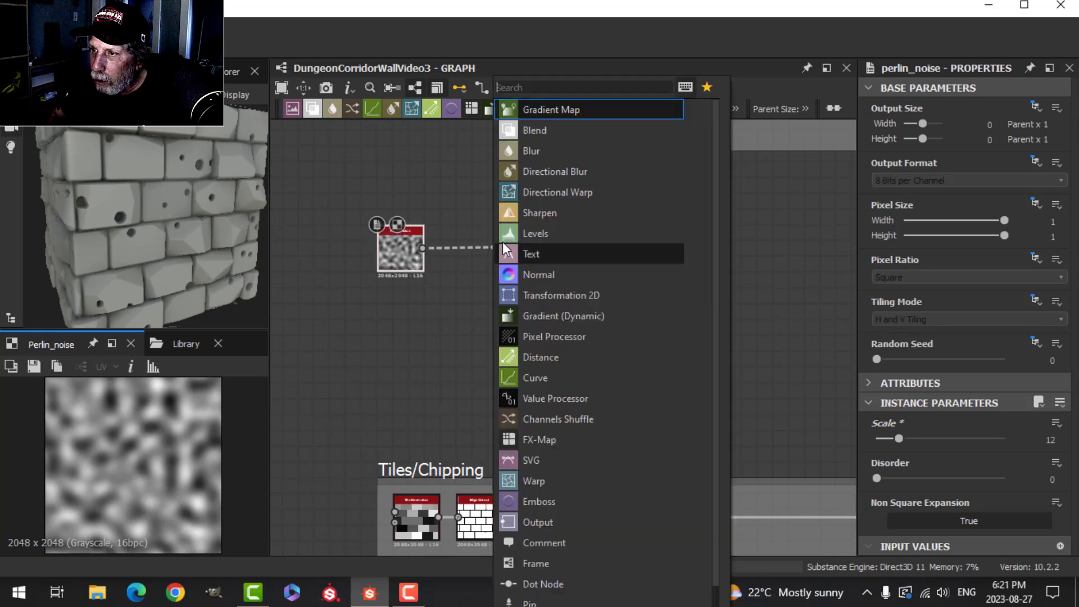
click(535, 232)
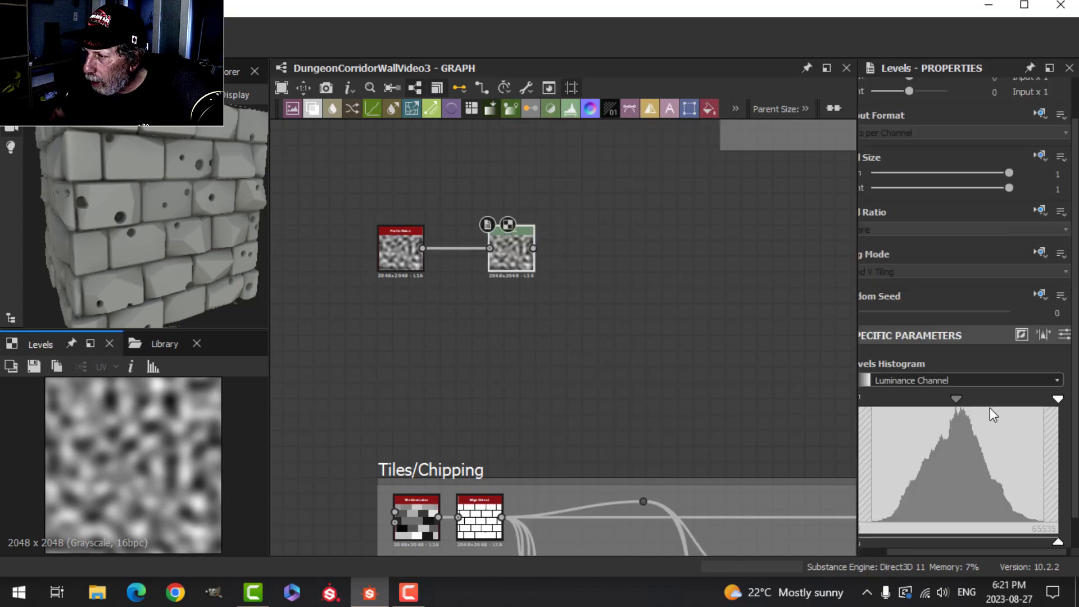
drag(1060, 399, 996, 400)
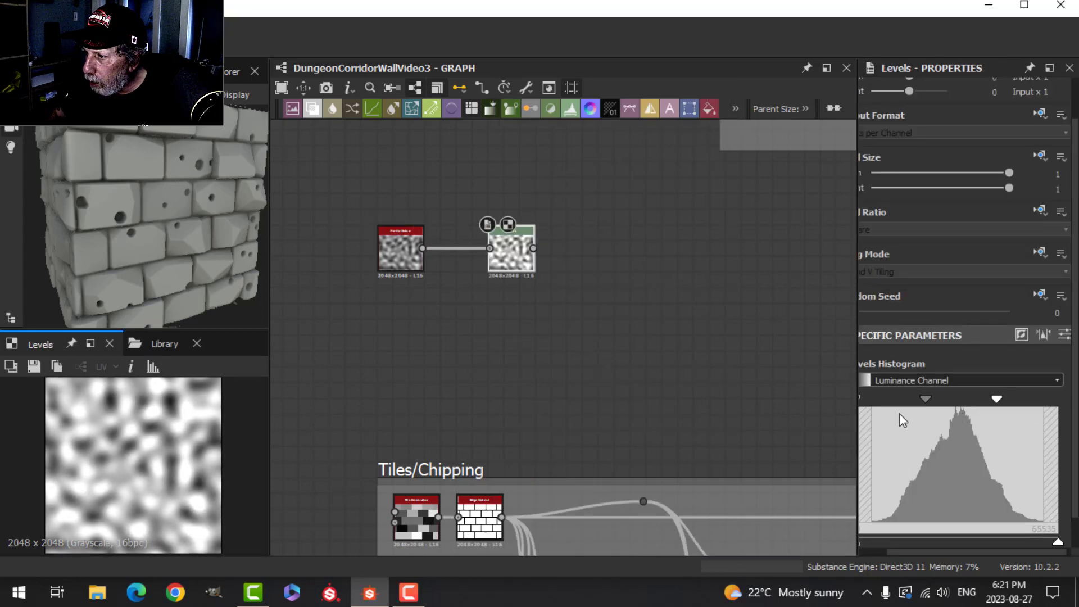
drag(861, 396, 926, 400)
drag(1011, 400, 994, 401)
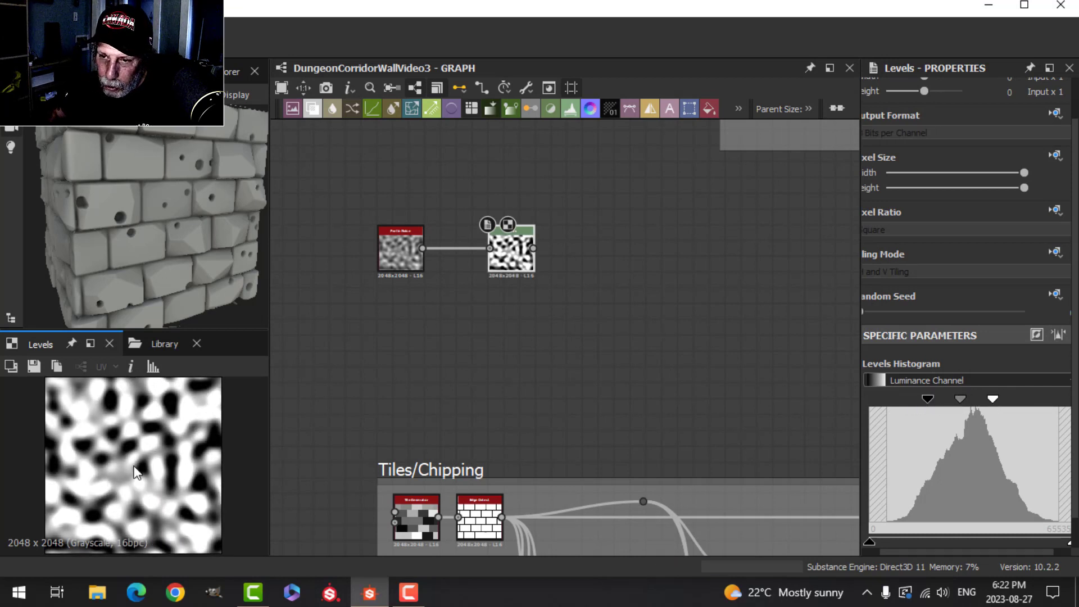
scroll(136, 473, down, 1)
scroll(471, 359, down, 1)
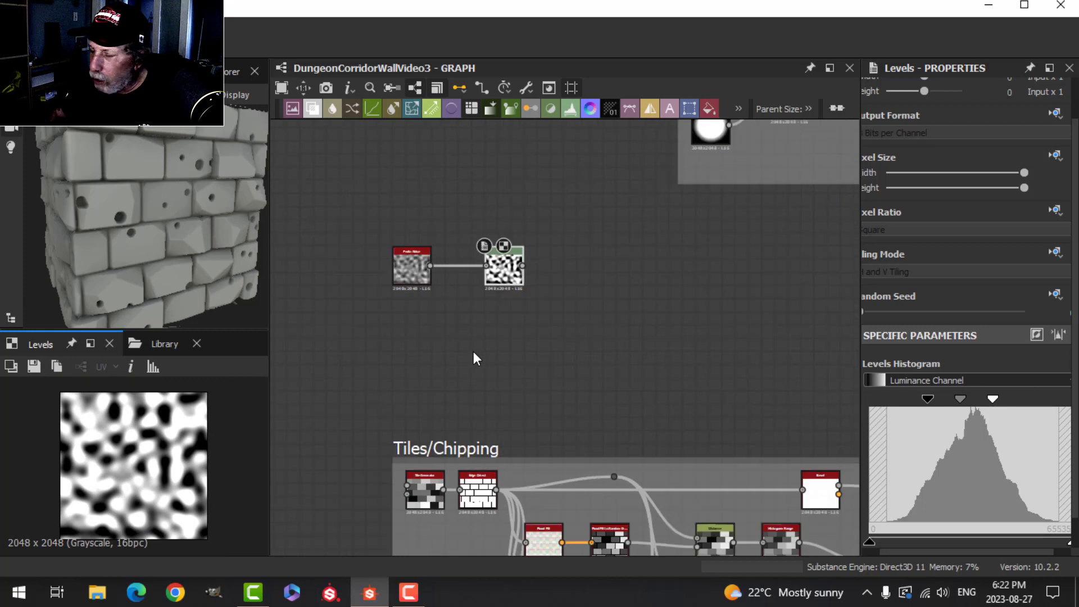
Add a Grunge Map 004 node below the Perlin Noise node
scroll(427, 344, up, 1)
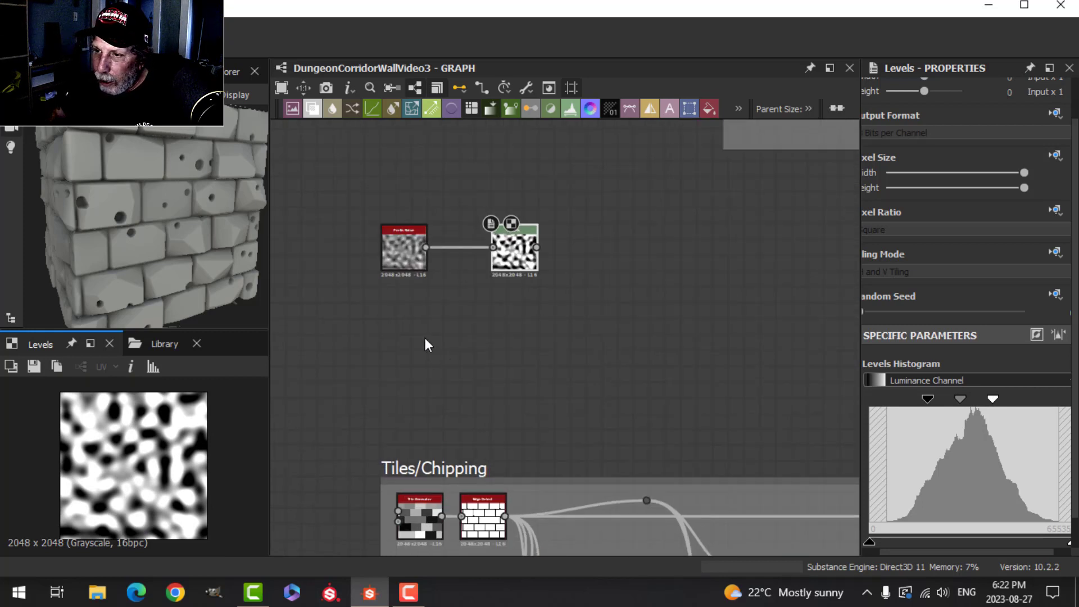
scroll(424, 343, down, 2)
key(space)
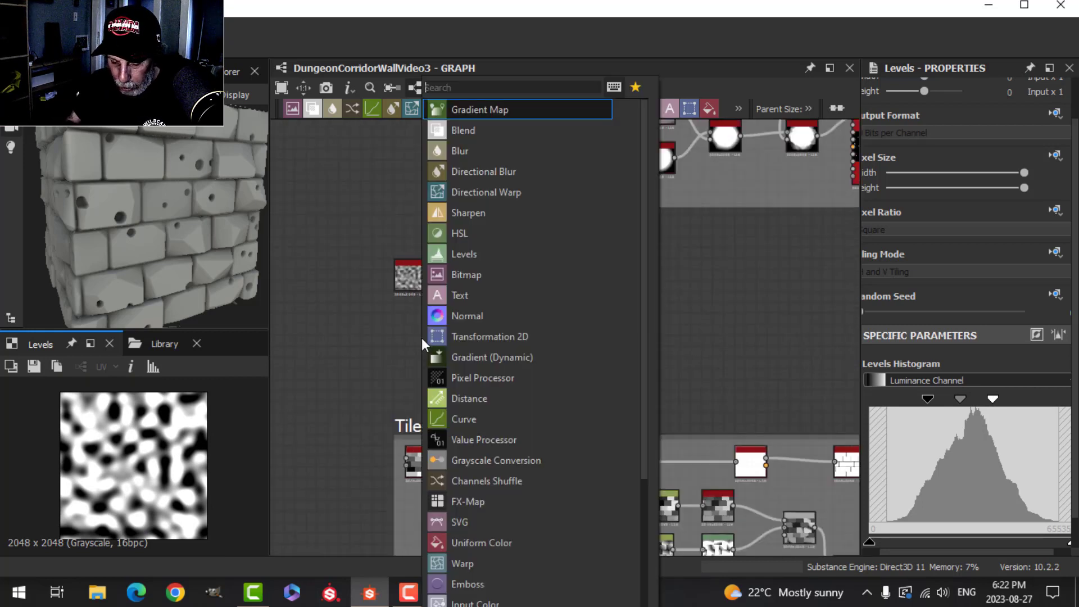
text(GRUN)
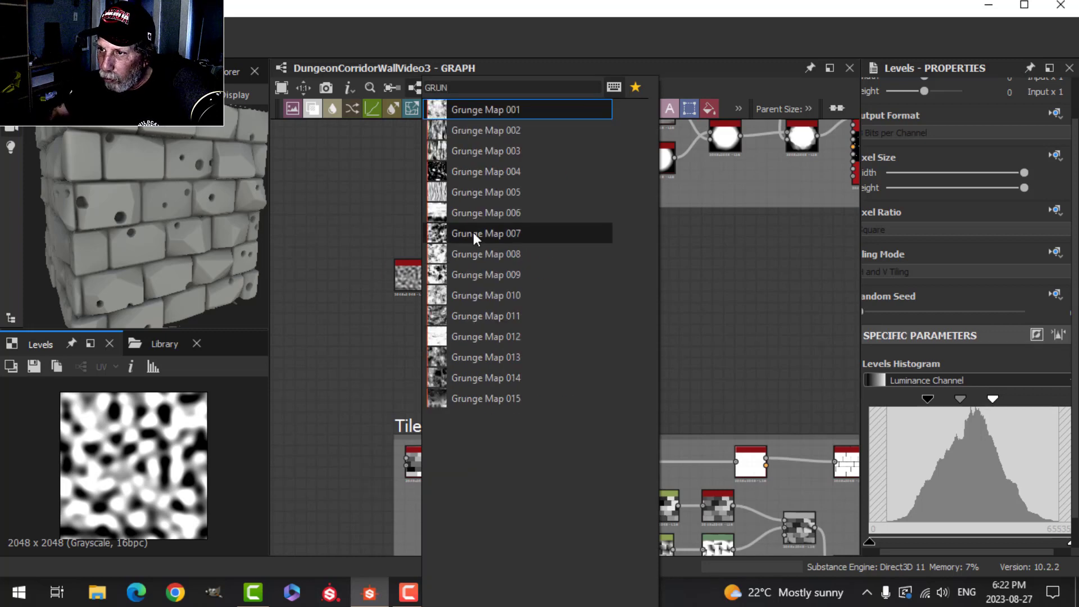
click(483, 171)
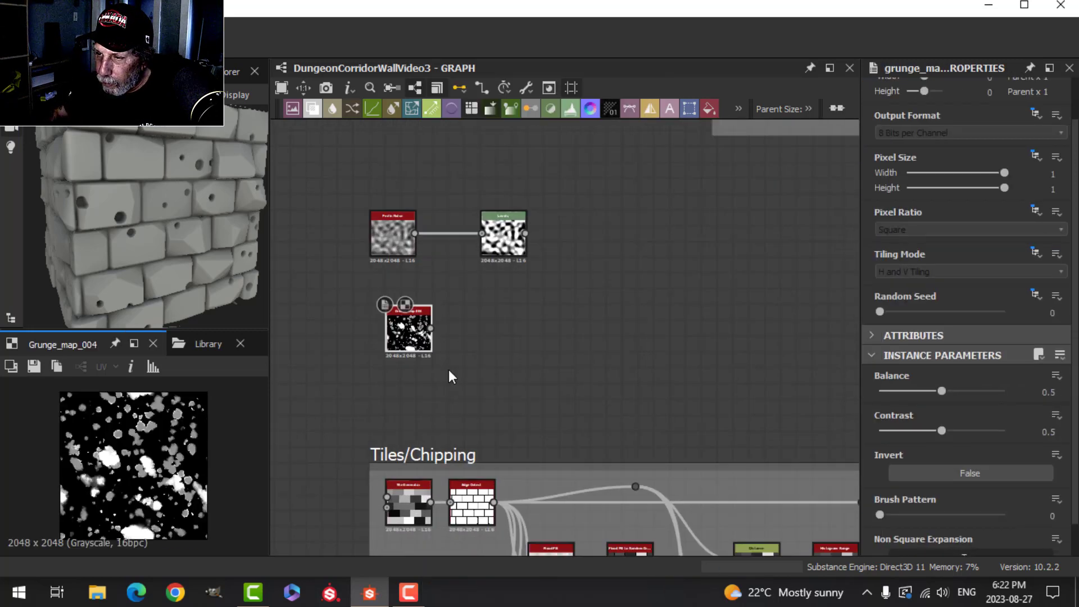
Connect a new Levels node to the output of Grunge Map 004
scroll(449, 370, up, 3)
scroll(136, 482, up, 2)
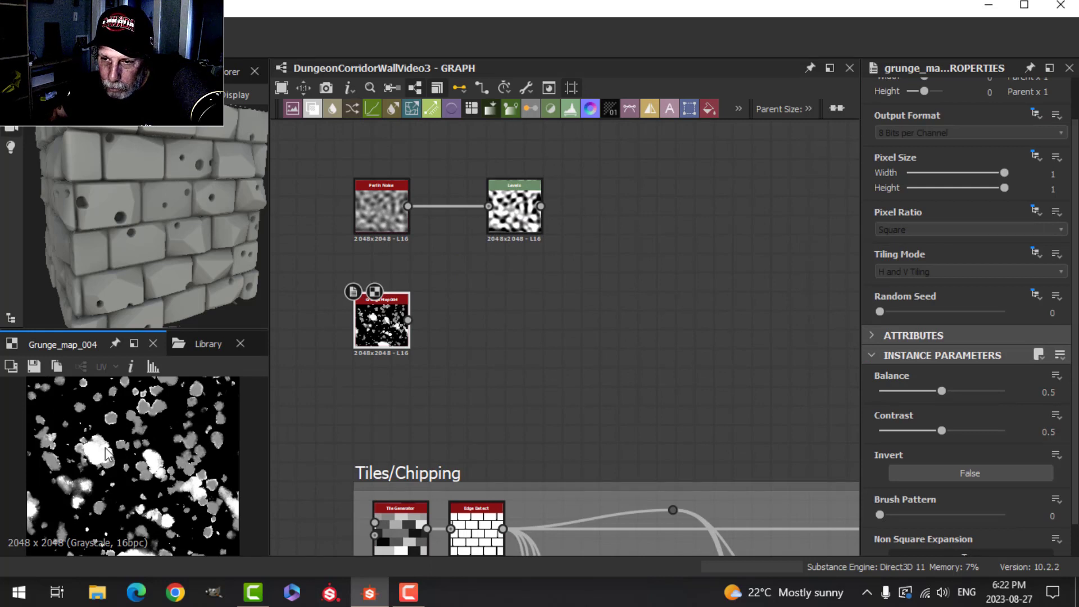
scroll(130, 462, down, 1)
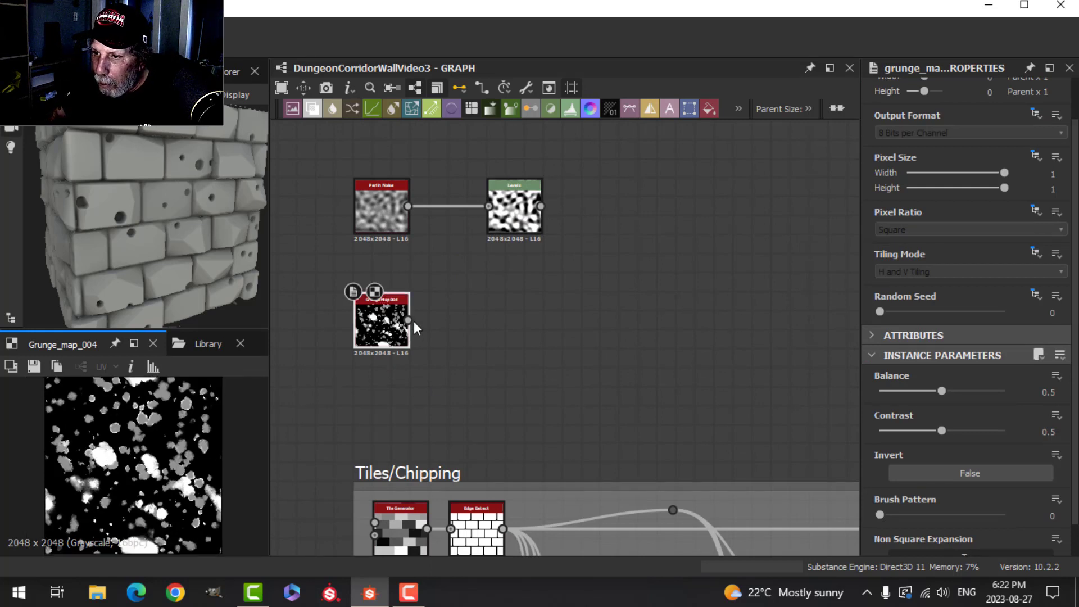
drag(409, 320, 447, 315)
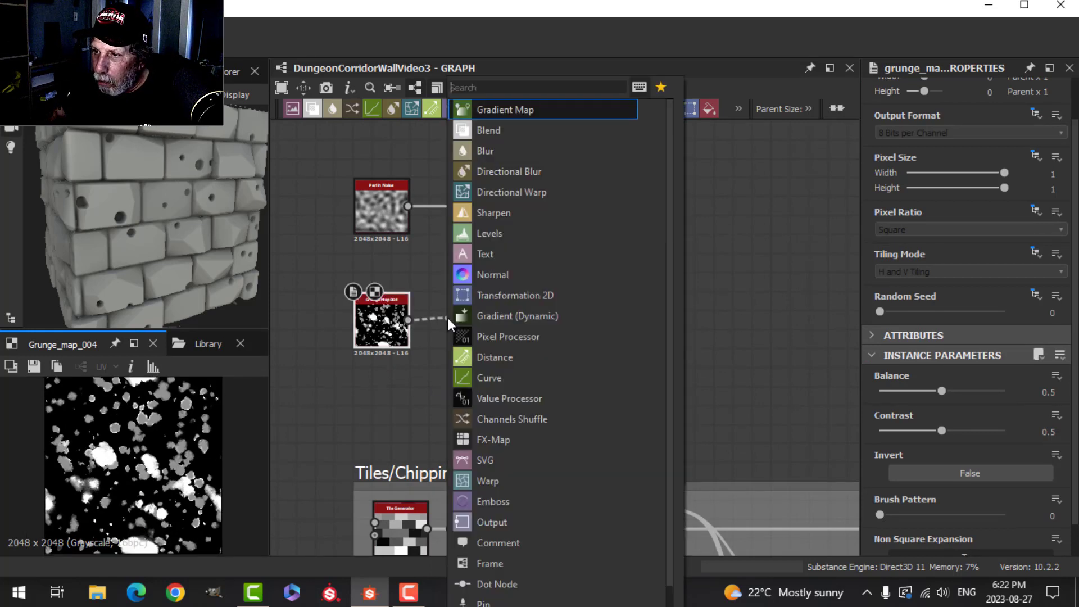
click(507, 235)
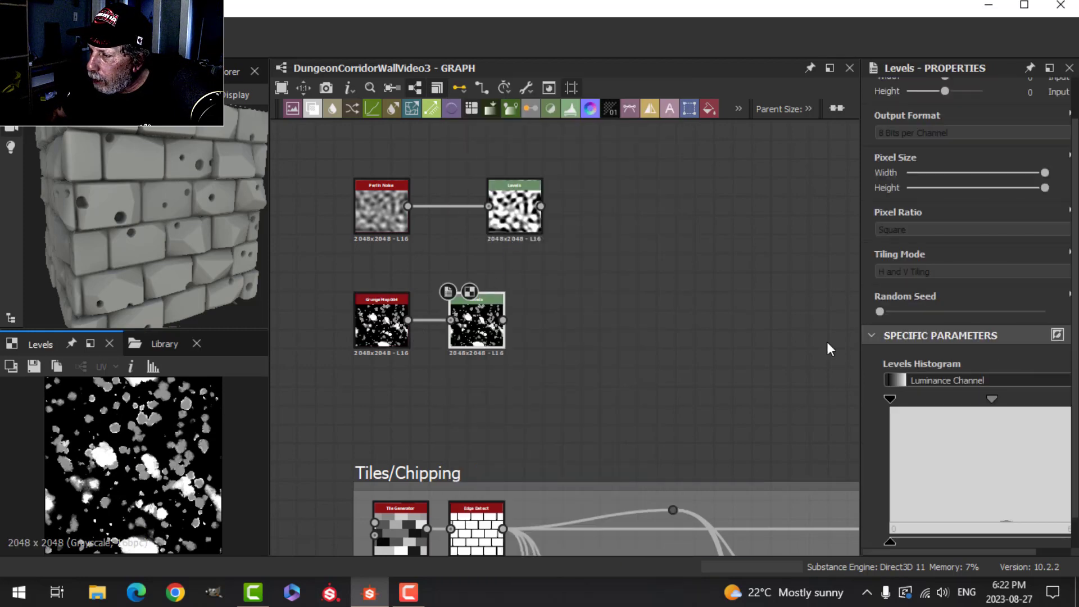
Invert the grunge map's Levels and lower its white input point to about a quarter of the range for solid black spots
drag(861, 357, 833, 356)
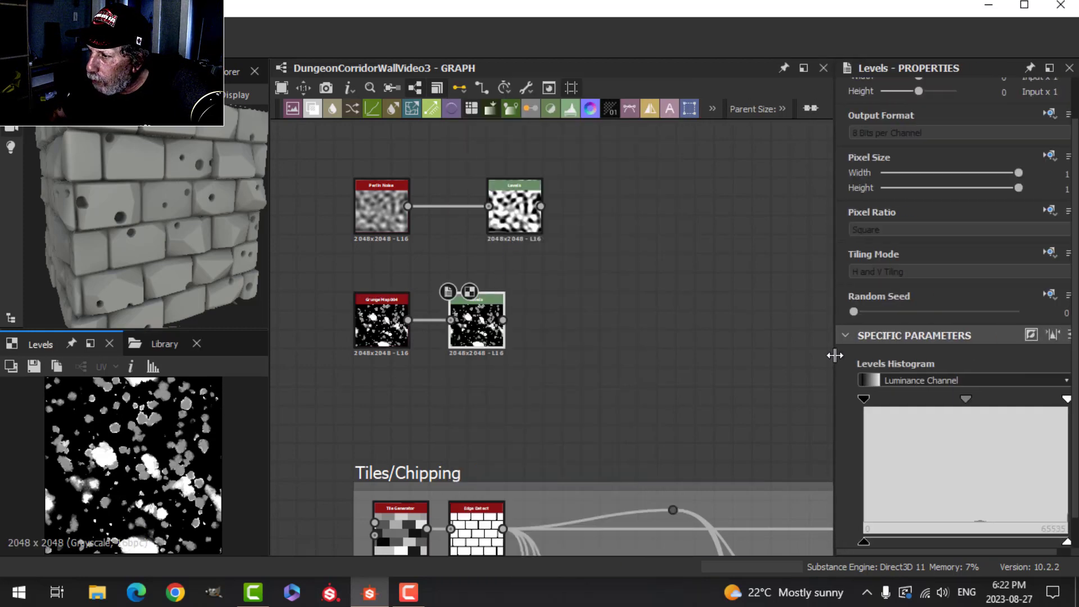
click(1031, 336)
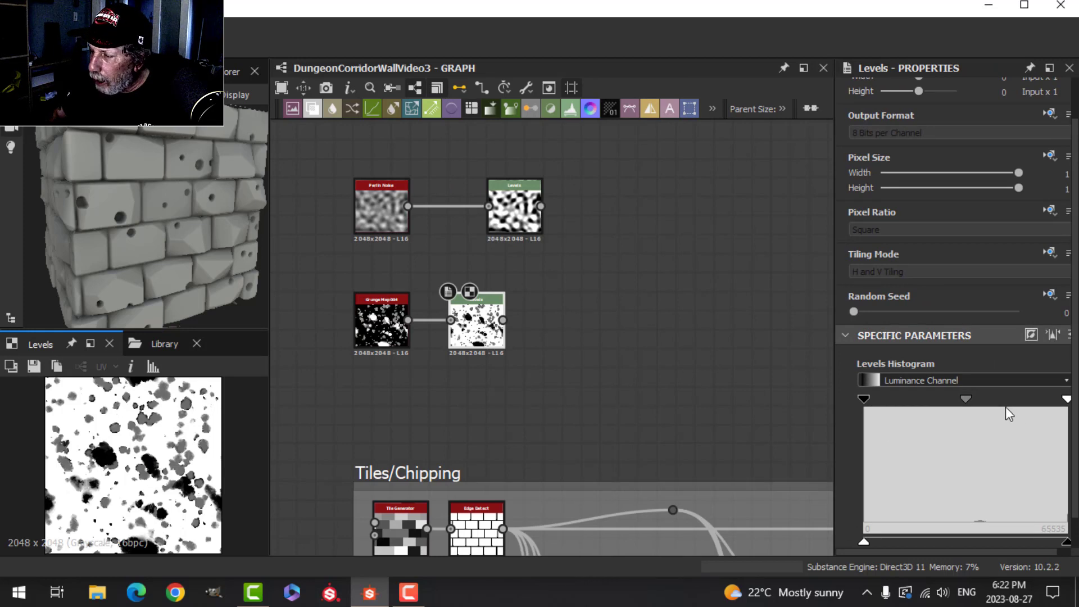
drag(1067, 400, 911, 409)
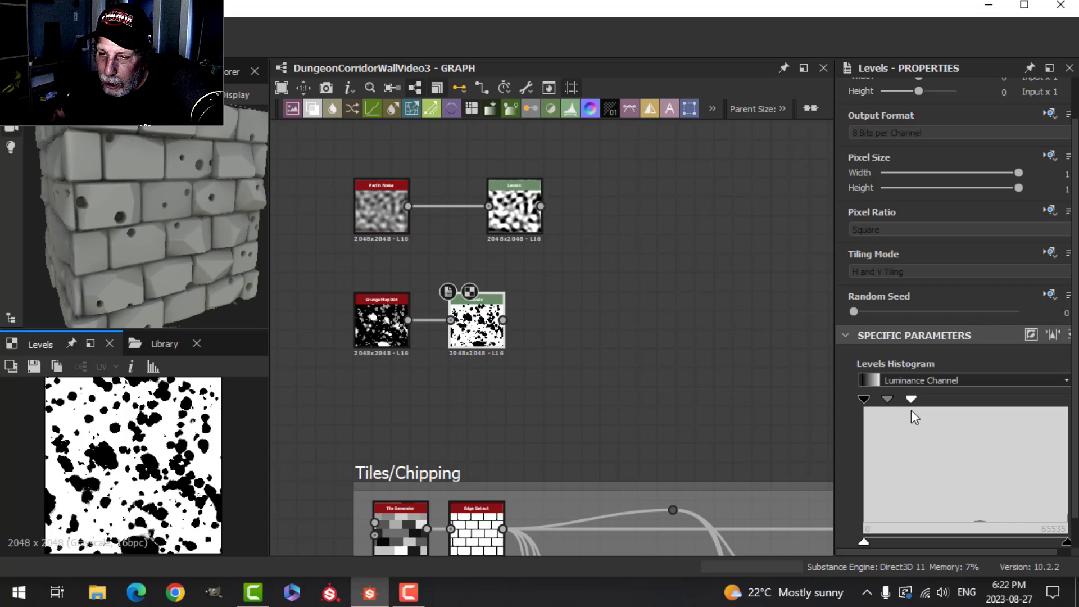
scroll(191, 506, up, 3)
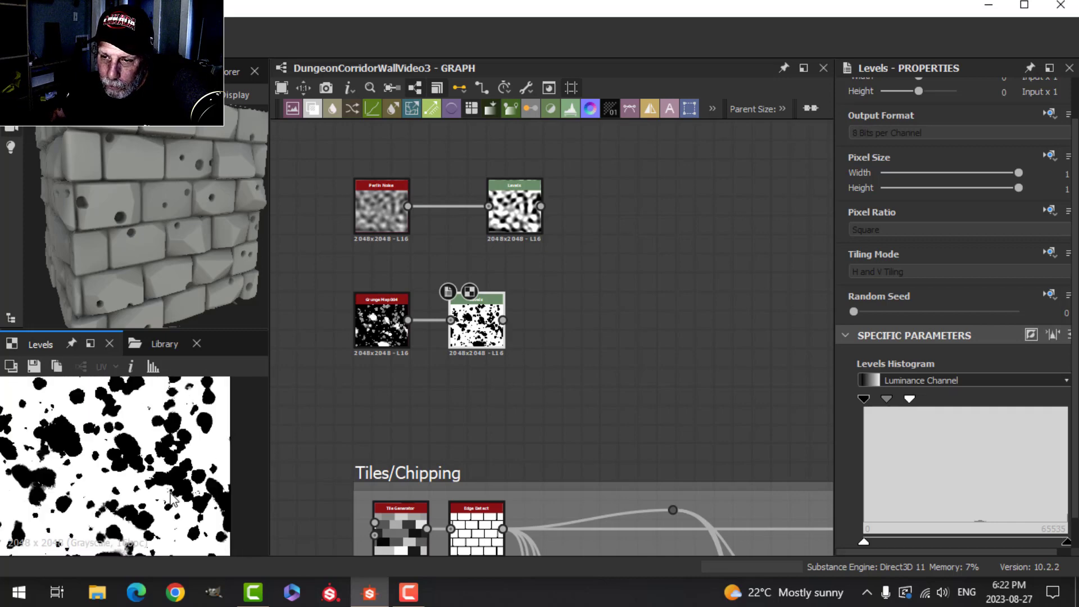
scroll(510, 413, down, 1)
scroll(120, 481, up, 3)
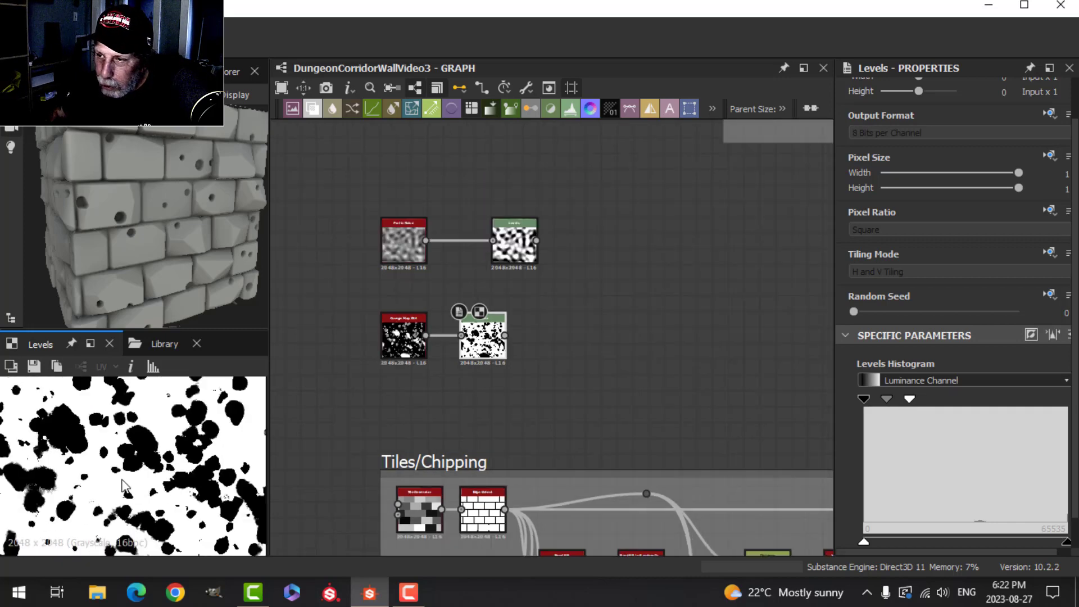
Connect a Bevel node to the output of the grunge map's Levels node
scroll(544, 417, down, 1)
middle_drag(544, 417, 480, 423)
scroll(478, 410, up, 2)
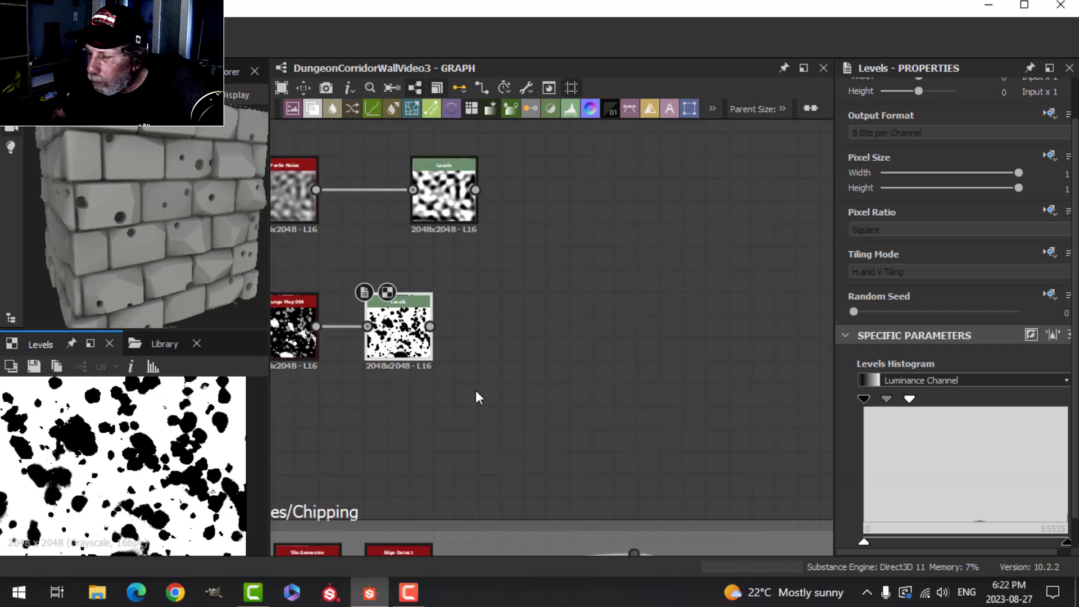
scroll(478, 389, up, 1)
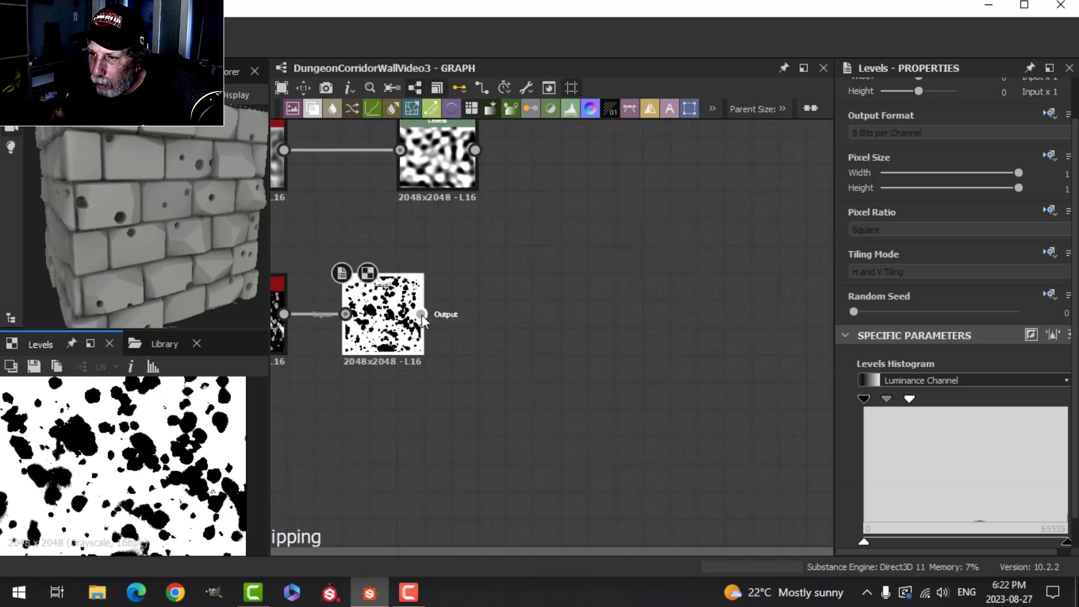
drag(422, 315, 476, 313)
text(BEV)
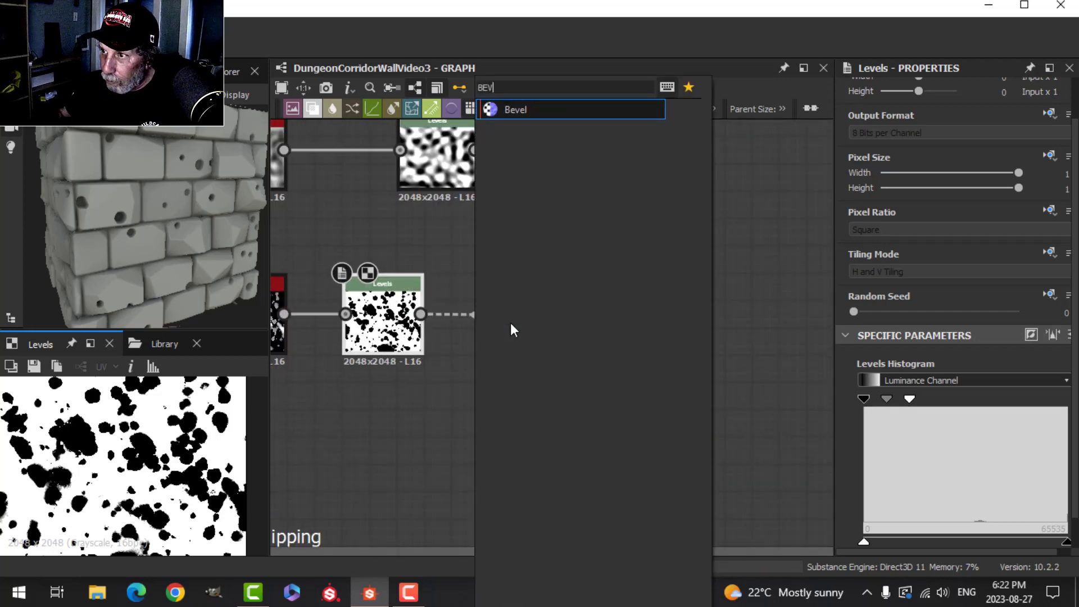
click(539, 112)
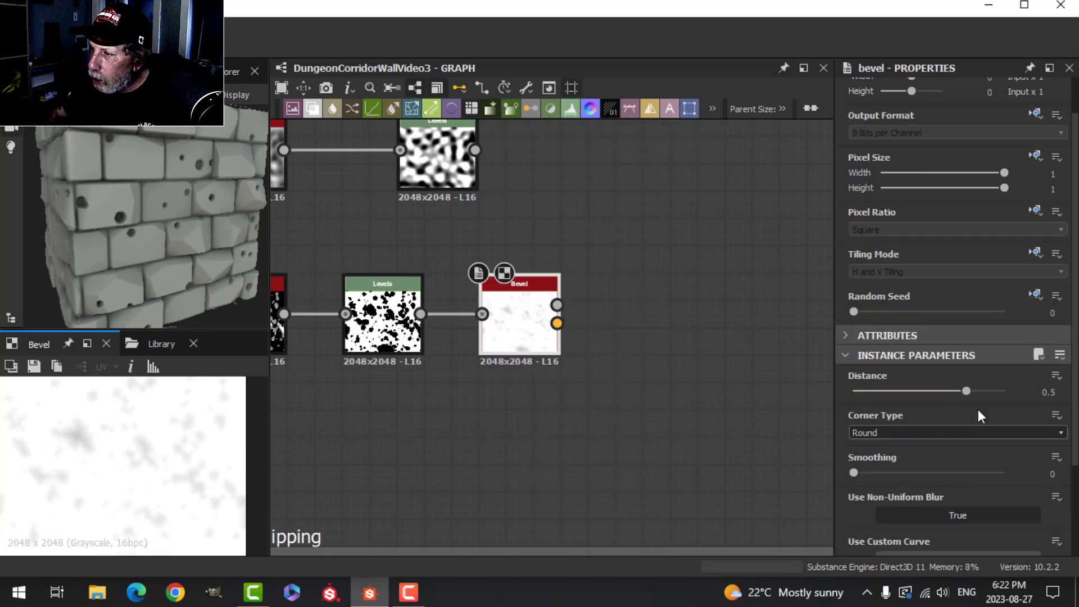
Set the Bevel node's Distance to 0.2
double_click(1049, 391)
text(0.)
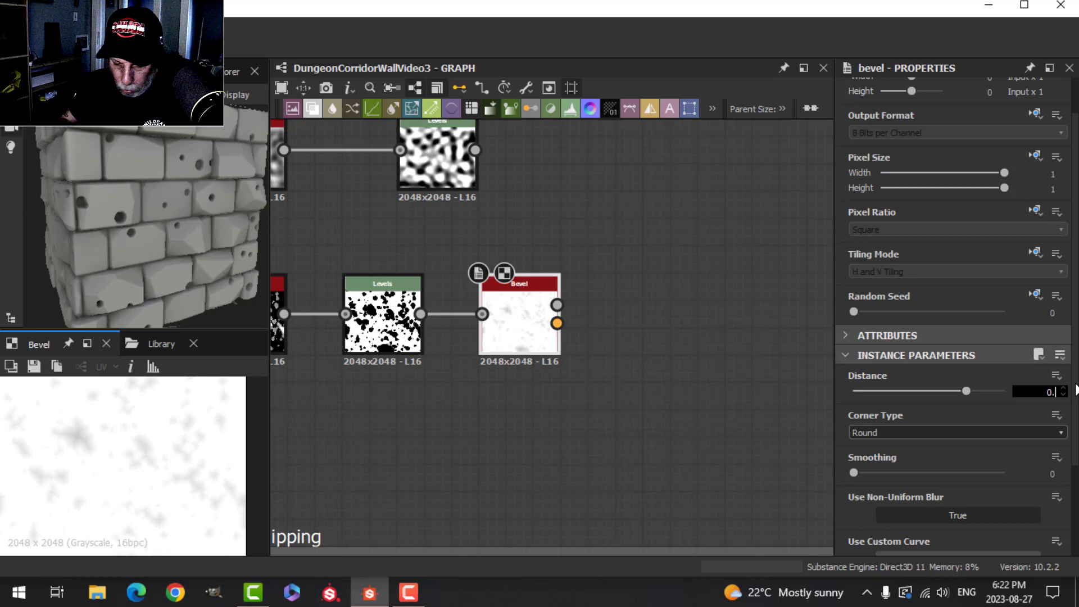
text(2)
key(Return)
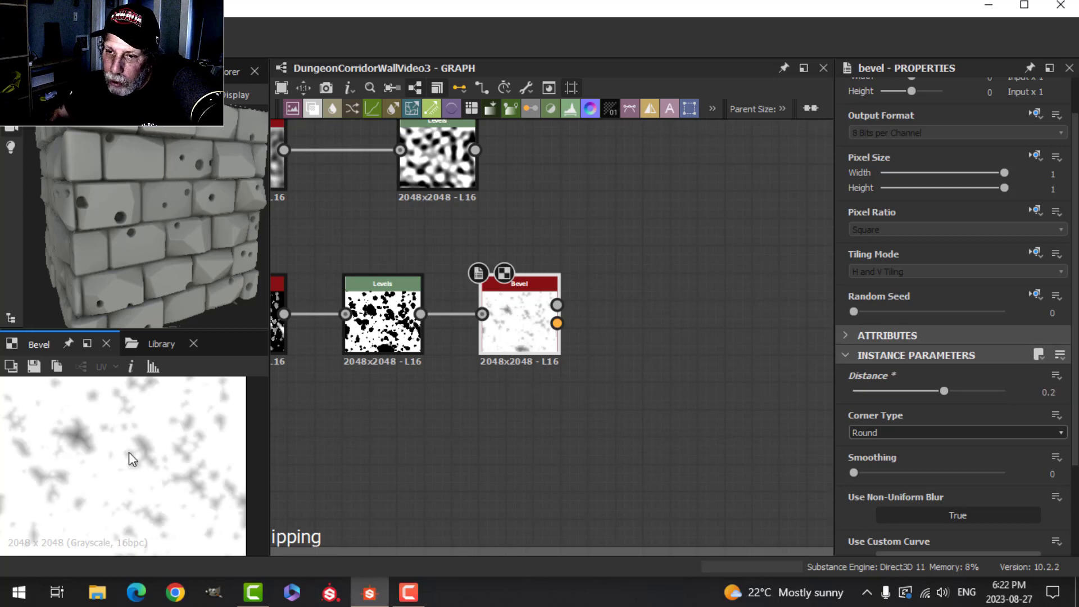
scroll(129, 452, down, 3)
scroll(489, 389, up, 1)
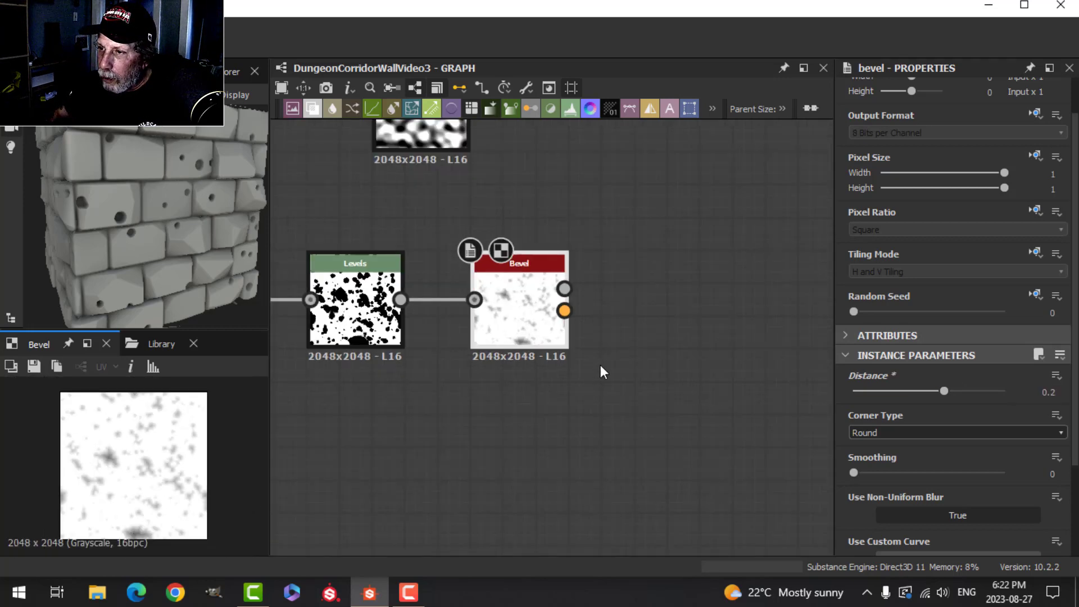
Combine the Bevel as foreground and the Perlin Noise Levels as background in a new Blend node using Add (Linear Dodge)
scroll(600, 365, down, 2)
middle_drag(578, 337, 533, 346)
drag(422, 251, 568, 272)
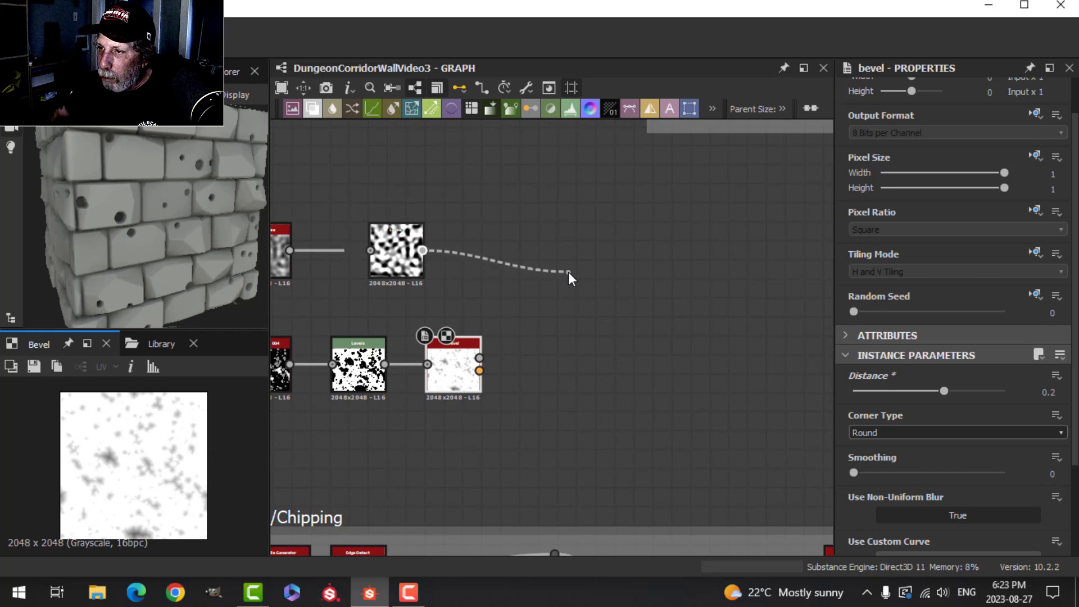
click(632, 134)
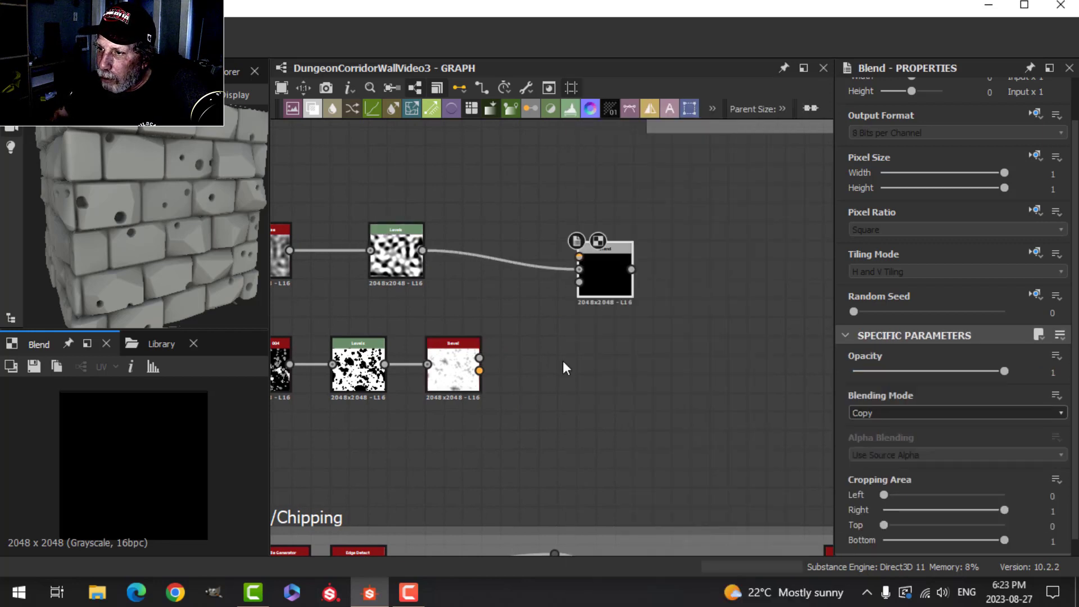
drag(479, 358, 580, 257)
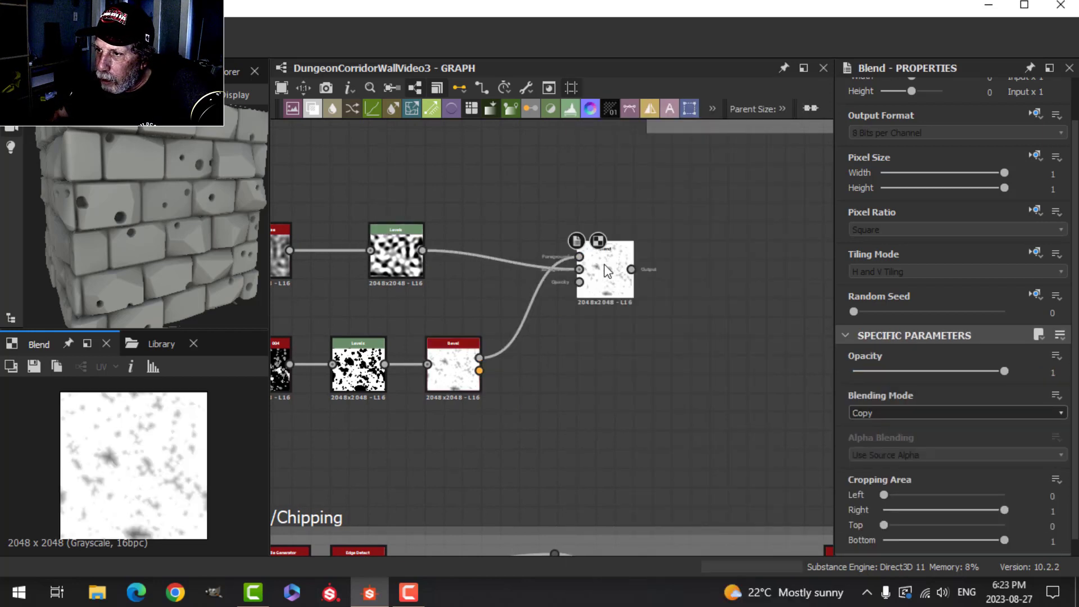
click(880, 409)
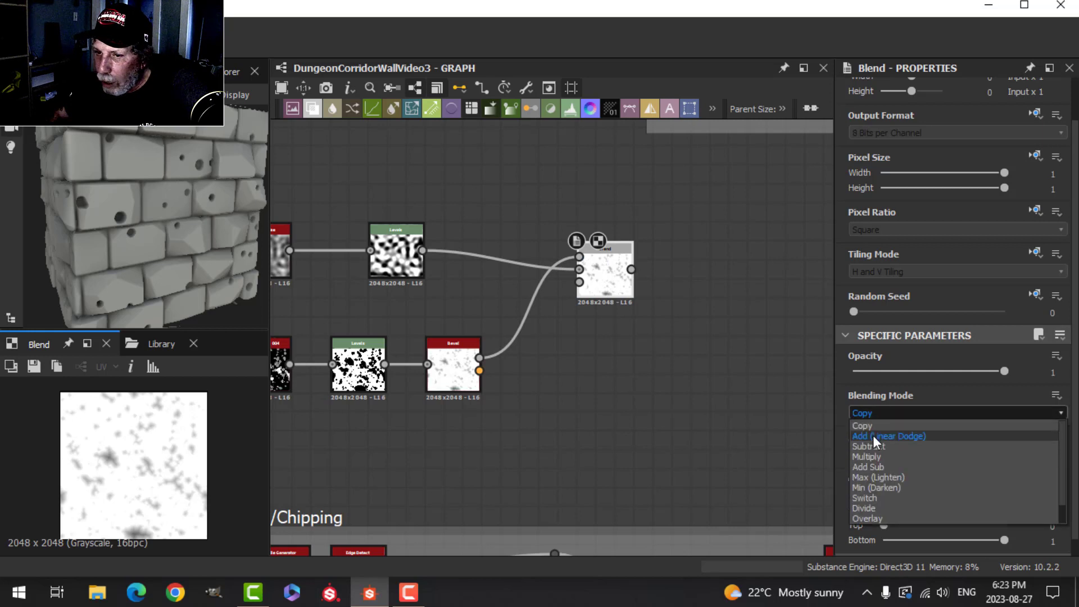
click(872, 435)
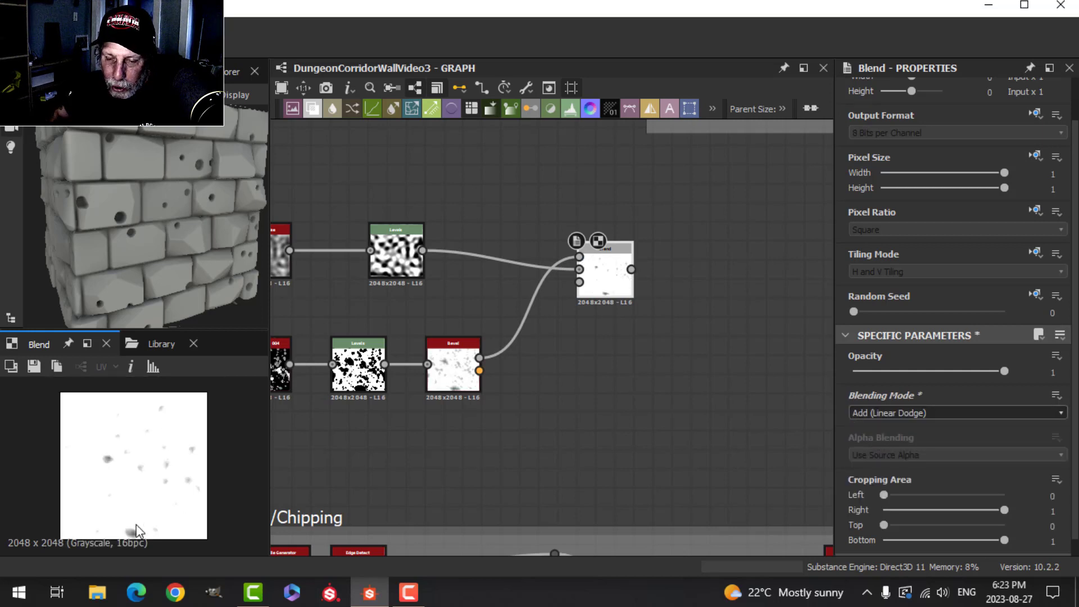
scroll(575, 448, down, 1)
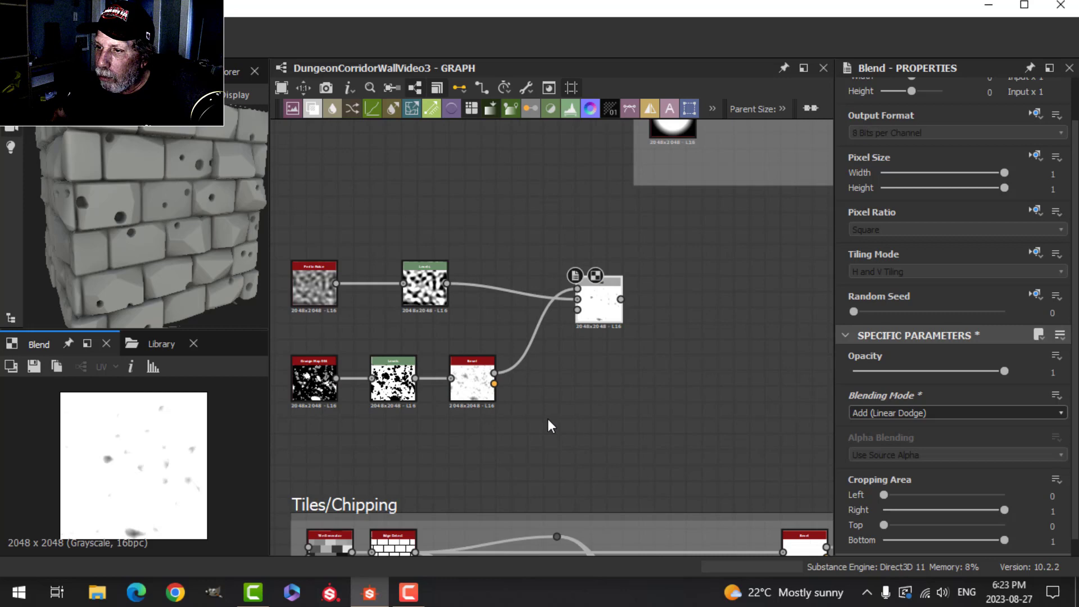
Add a Clouds 1 node below the Grunge Map 004 node
middle_drag(547, 420, 608, 369)
drag(309, 191, 636, 369)
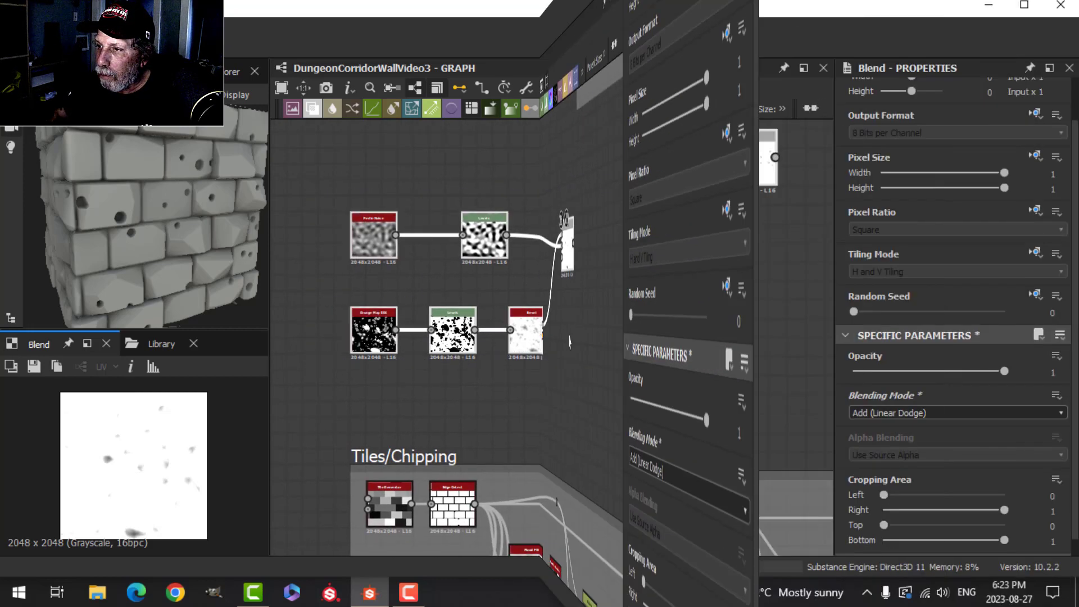
key(space)
text(co)
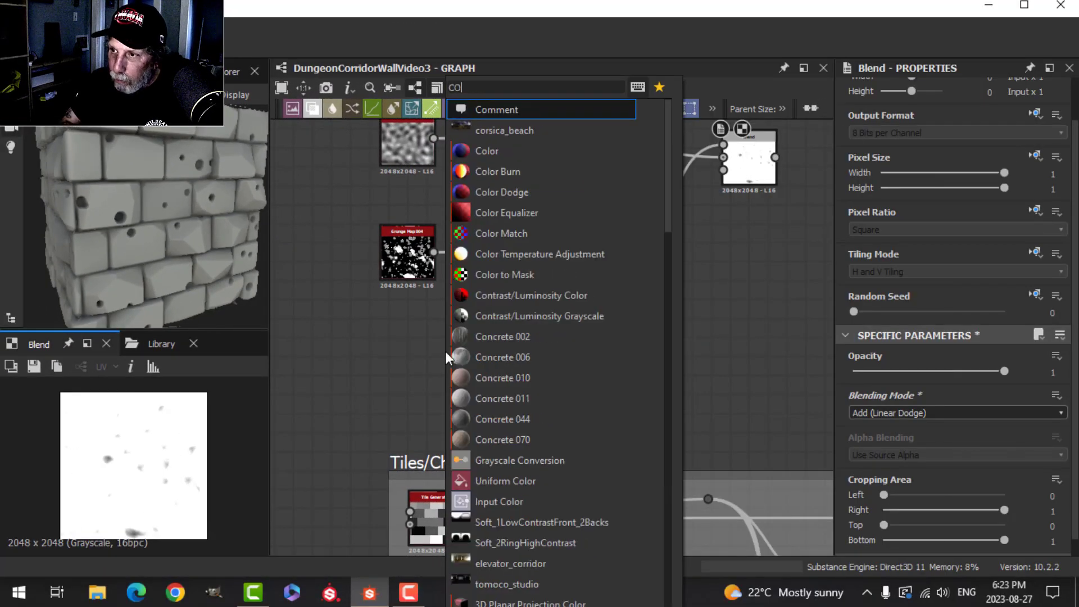
key(BackSpace)
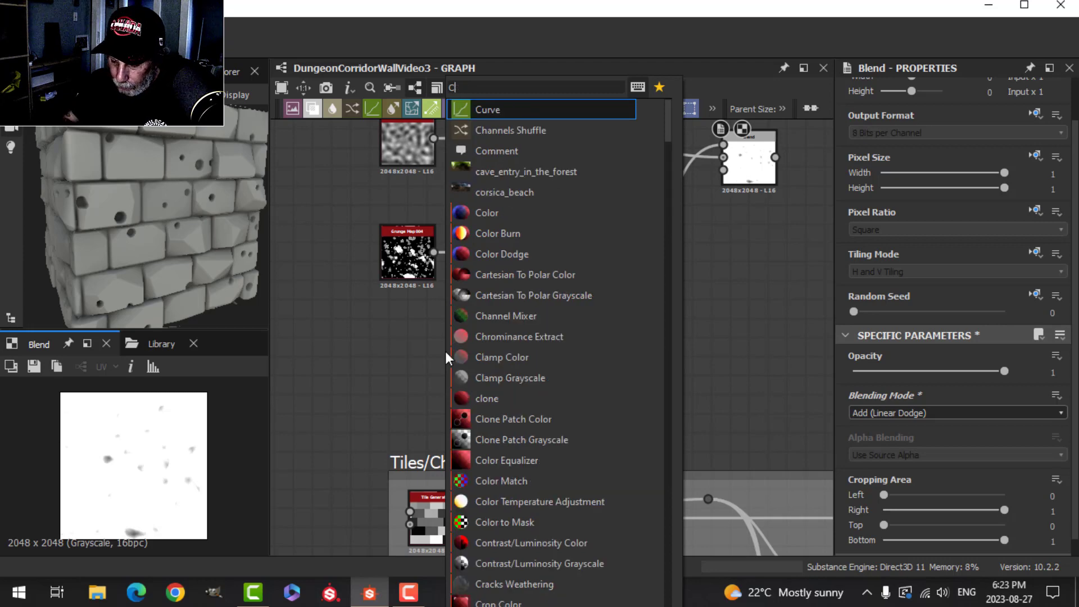
text(lou)
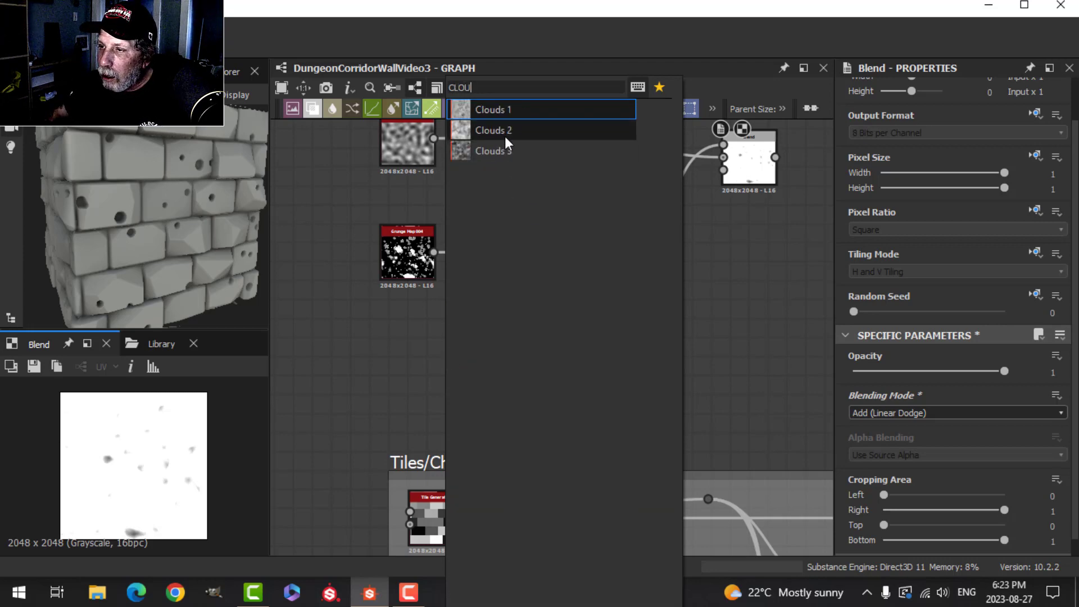
click(498, 111)
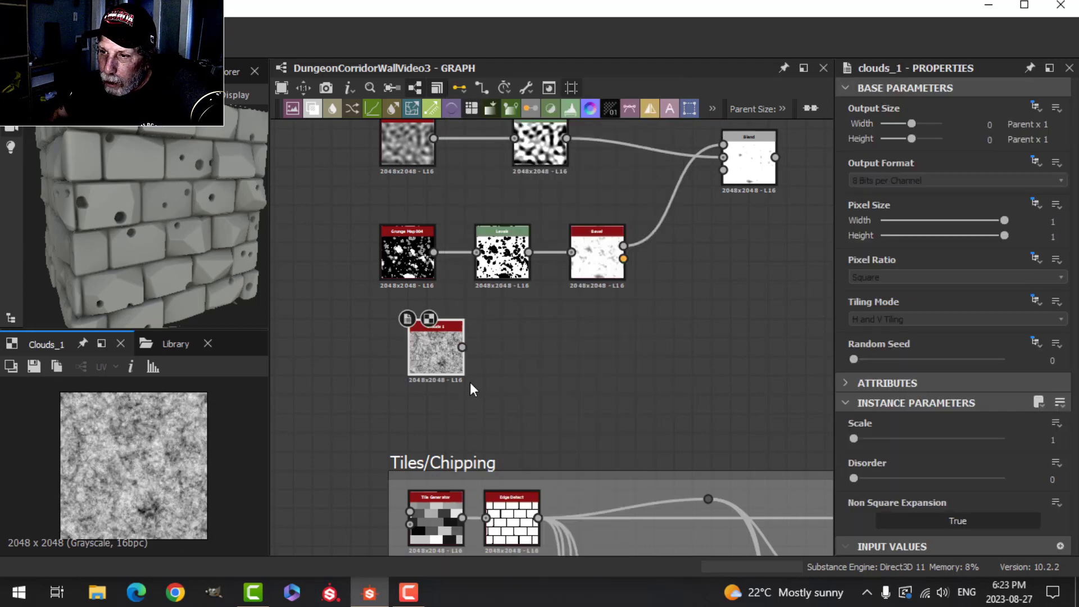
Connect a Blur HQ Grayscale node to the Clouds 1 output and lower its Intensity to about 1.17
scroll(470, 382, up, 3)
scroll(126, 458, up, 2)
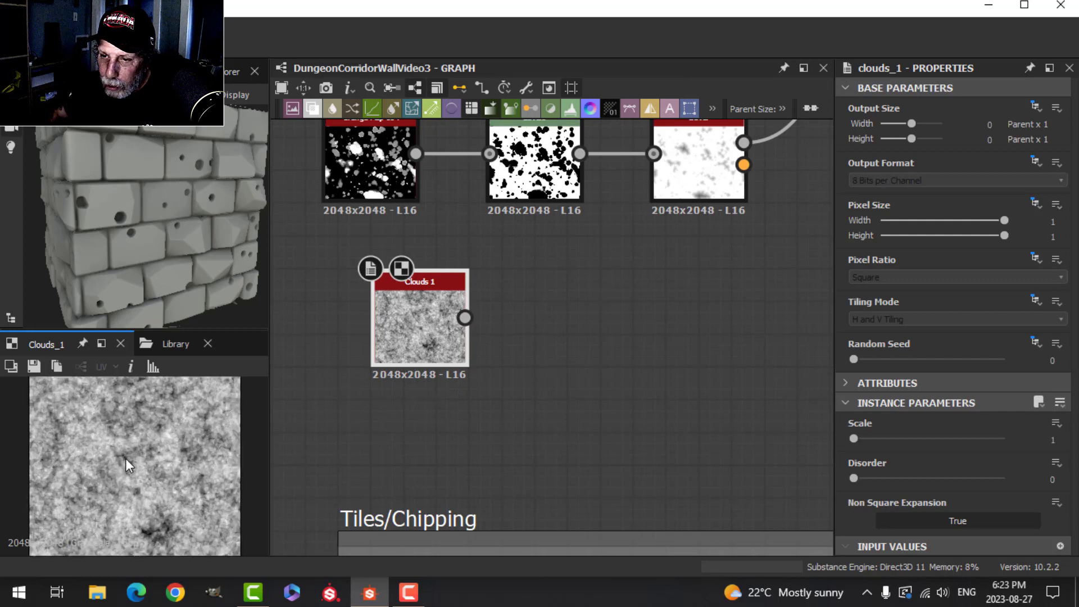
scroll(125, 460, down, 1)
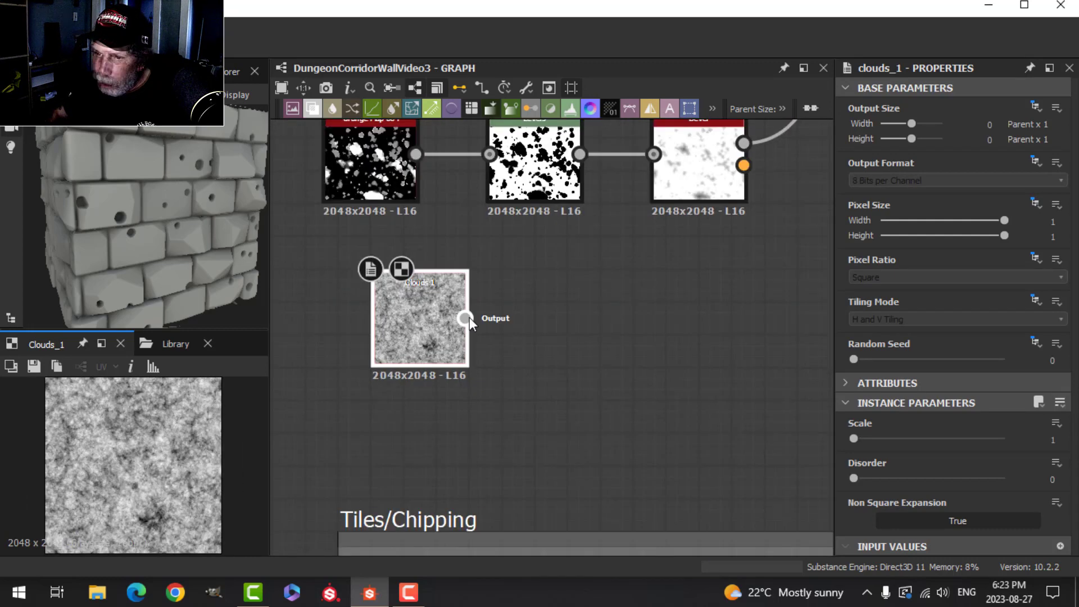
drag(465, 317, 510, 314)
text(BL;U)
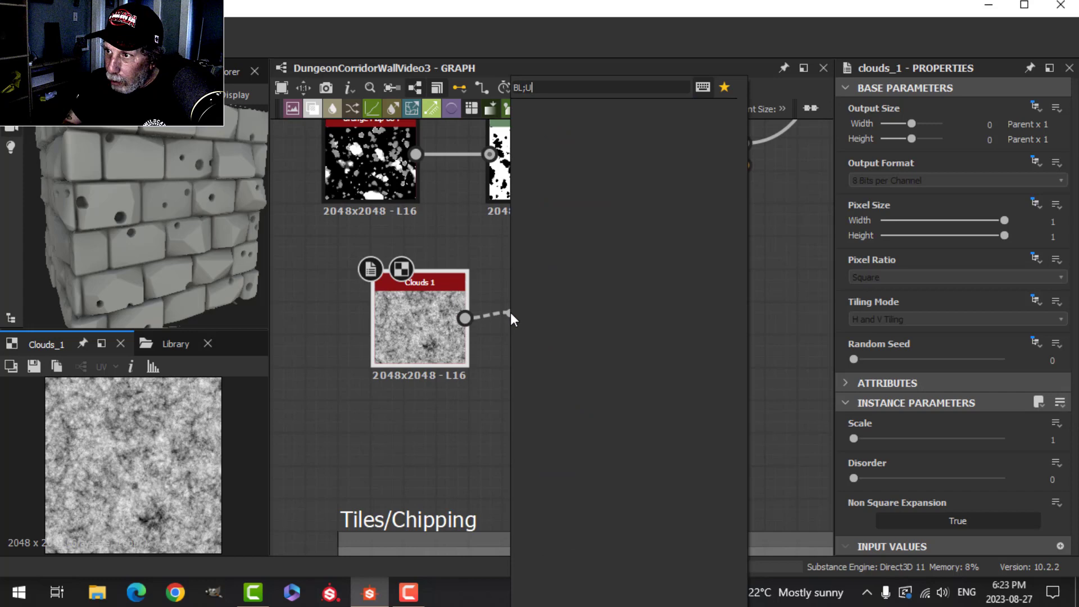
key(BackSpace)
key(BackSpace)
key(BackSpace)
key(BackSpace)
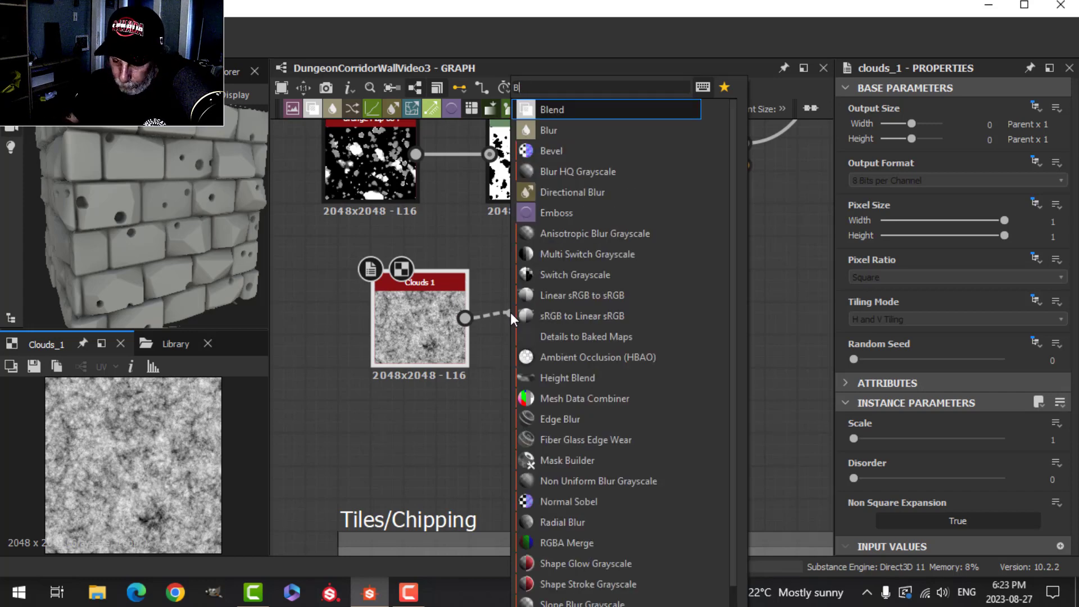
key(Caps_Lock)
text(blur)
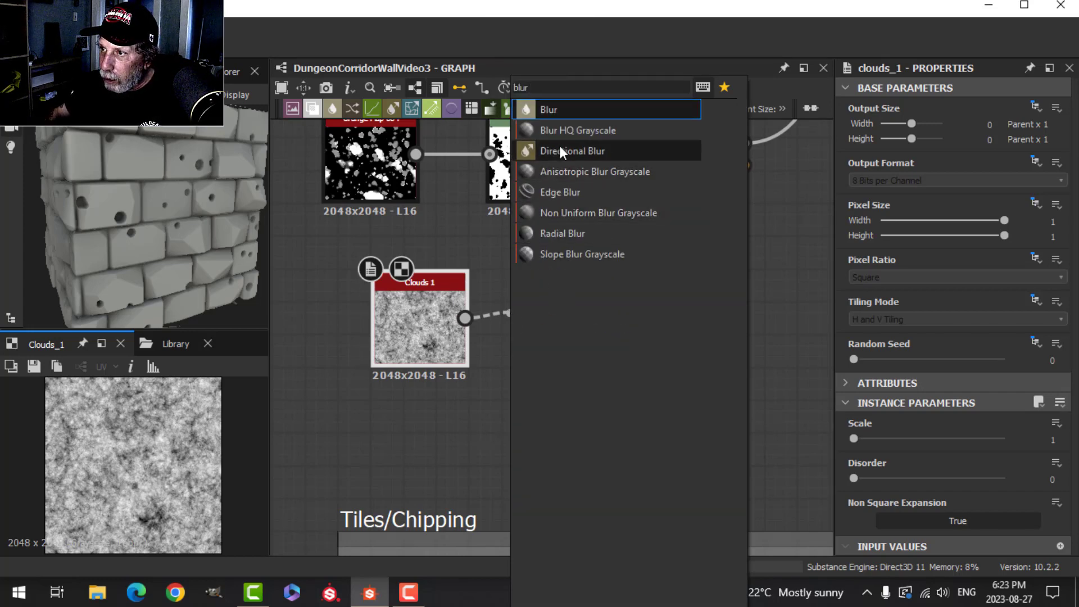
click(565, 131)
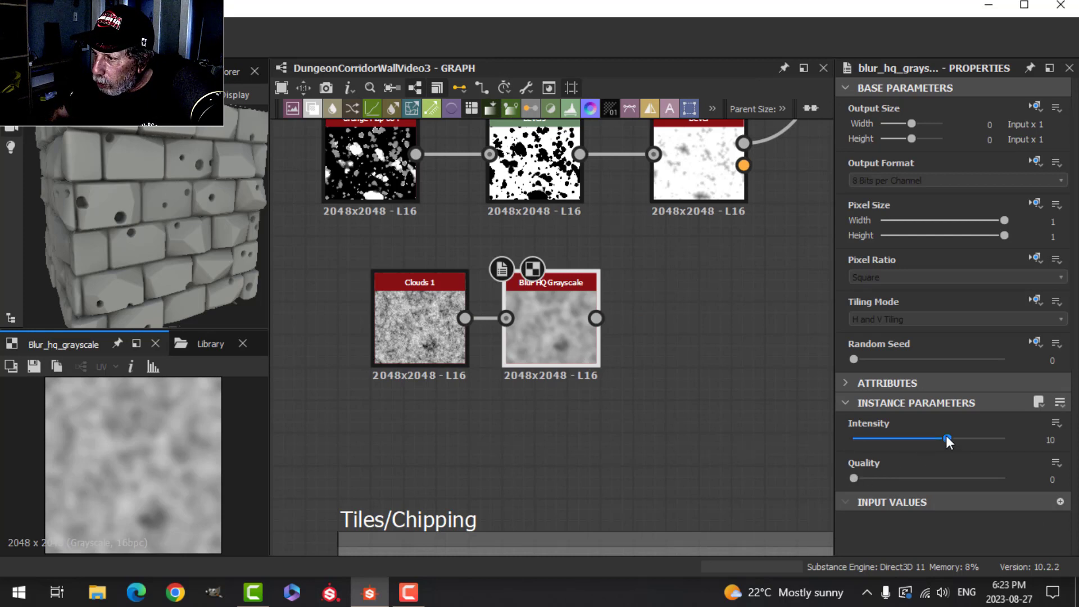
drag(946, 435, 865, 433)
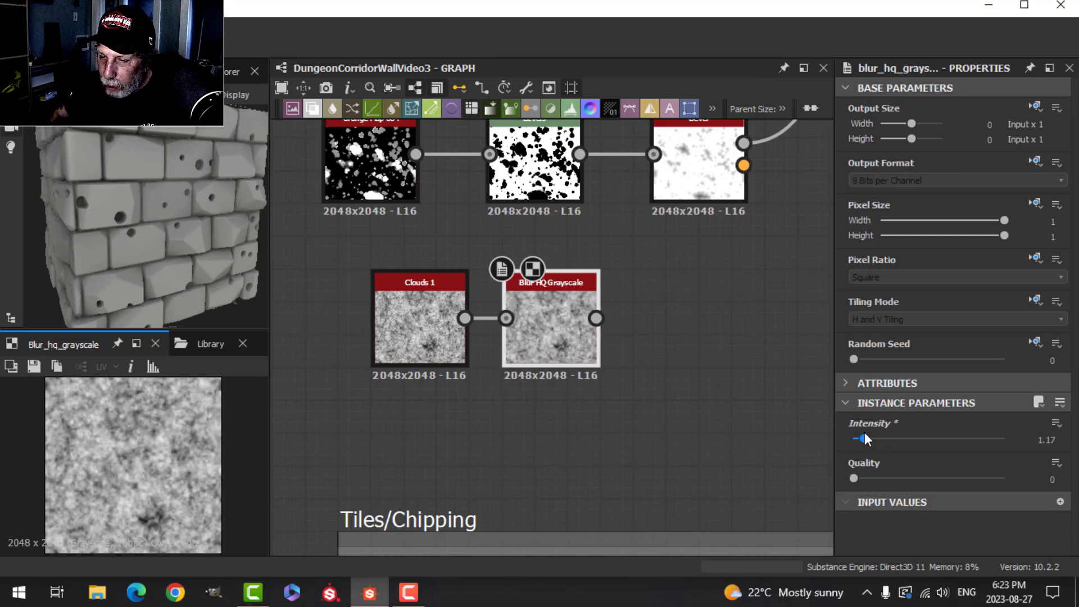
Feed the first Blend into the background of a new Blend node, with the blurred clouds connected as foreground
scroll(737, 439, down, 3)
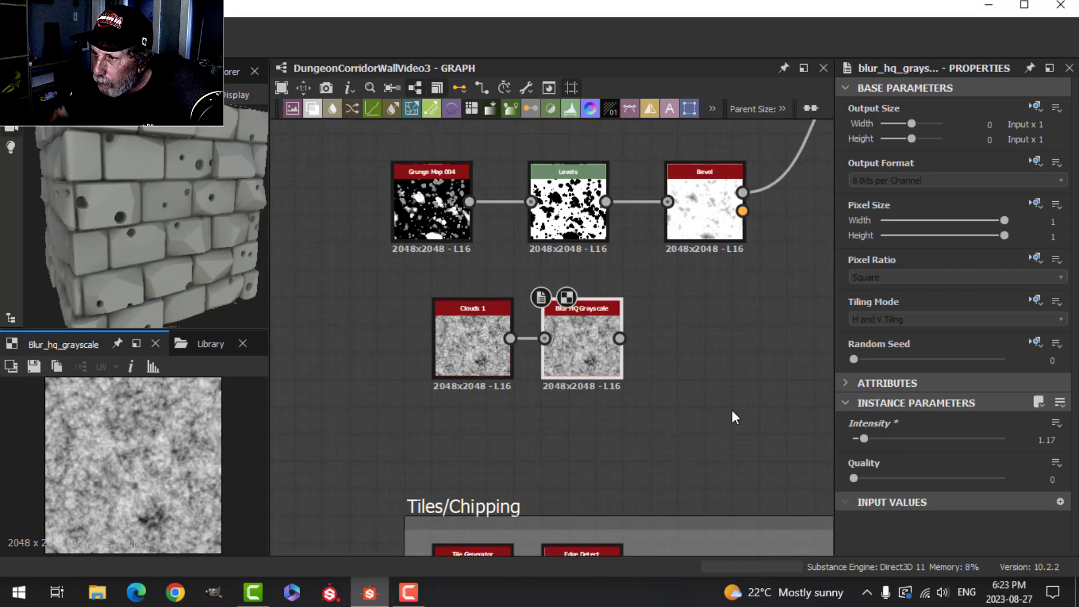
drag(322, 356, 577, 365)
scroll(577, 365, down, 2)
middle_drag(718, 202, 642, 224)
drag(641, 224, 717, 325)
click(725, 129)
click(681, 319)
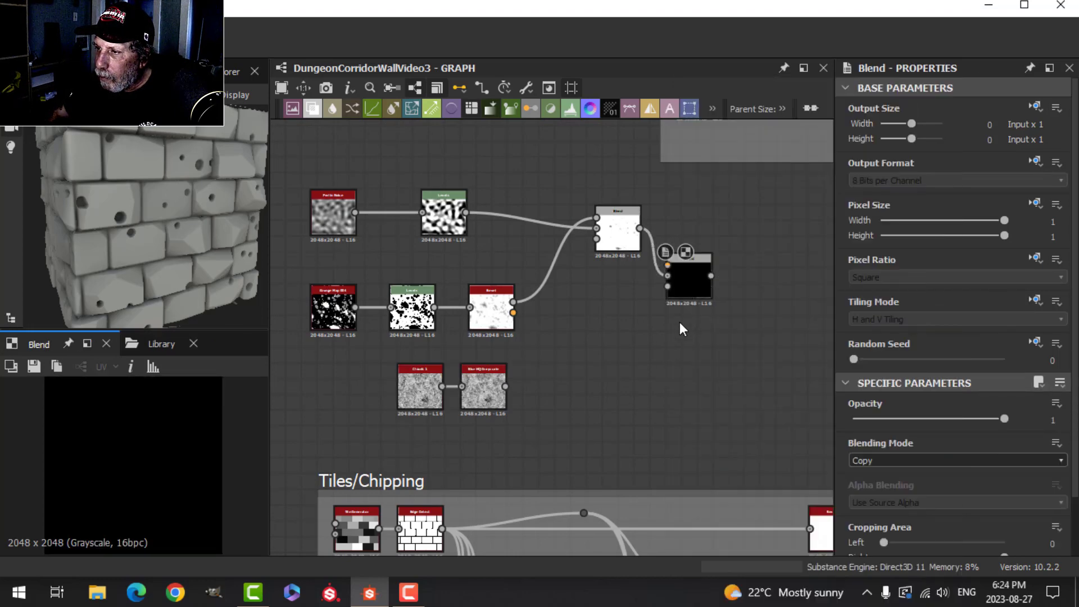
drag(701, 270, 717, 333)
drag(504, 386, 684, 329)
Set the clouds Blend node's blending mode to Multiply and its opacity to about 0.54
click(879, 461)
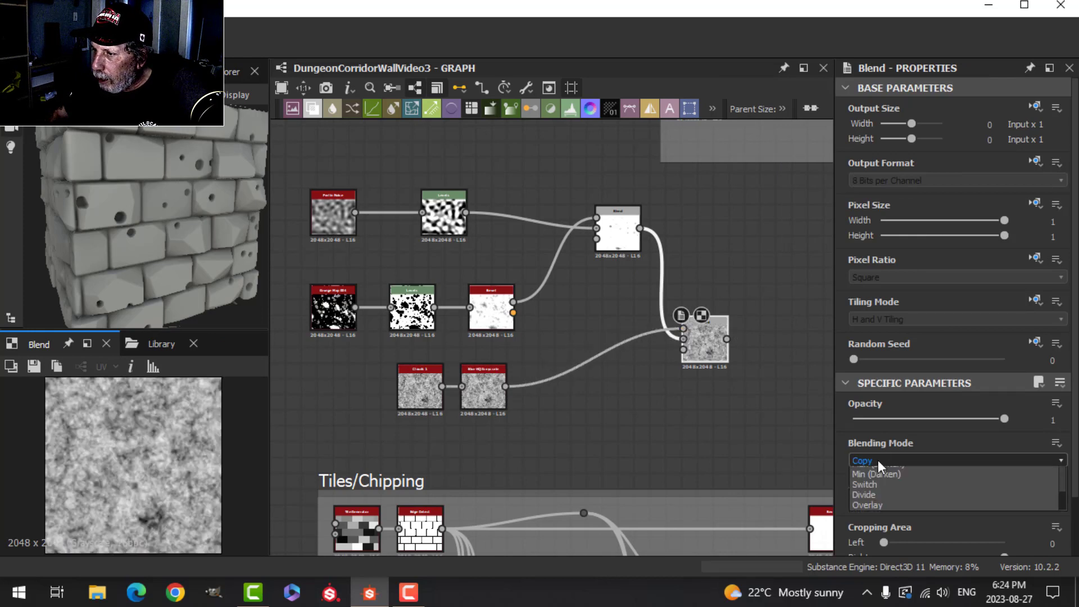
click(877, 503)
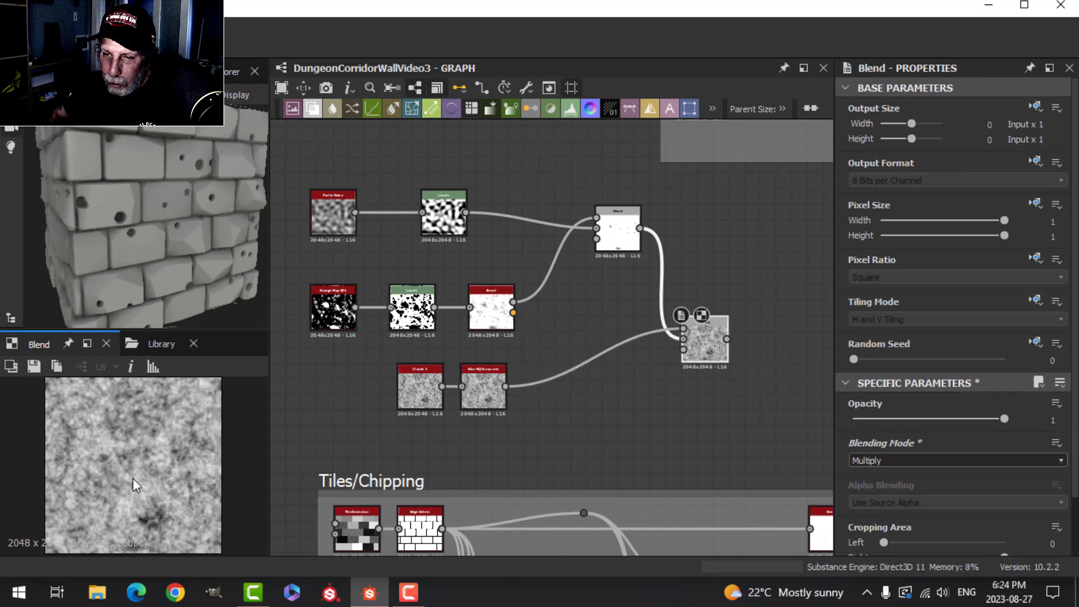
scroll(133, 482, up, 1)
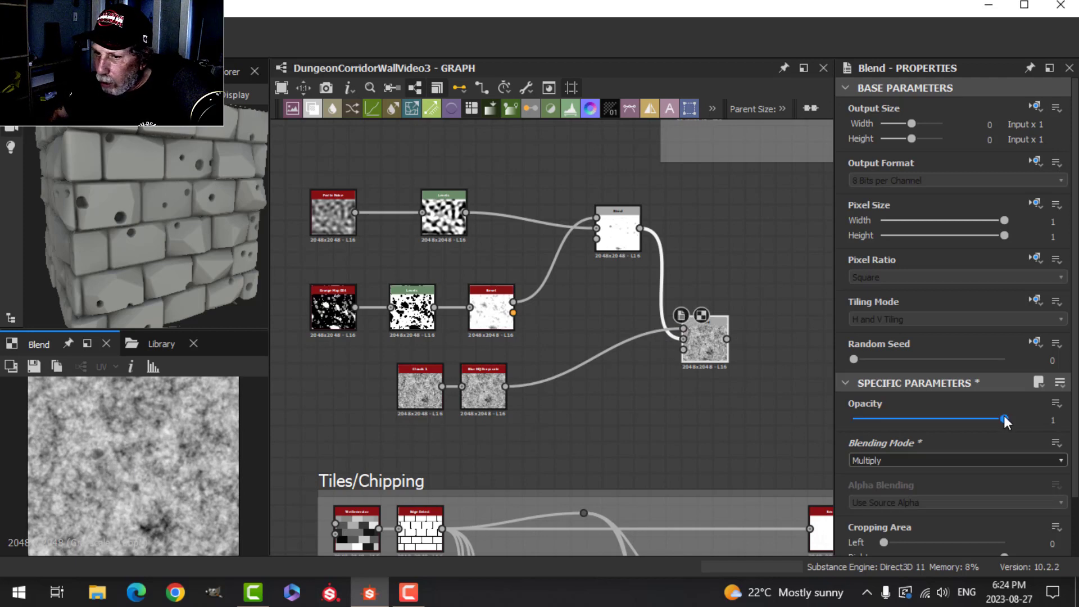
drag(1003, 418, 935, 417)
scroll(130, 468, down, 3)
scroll(686, 403, down, 3)
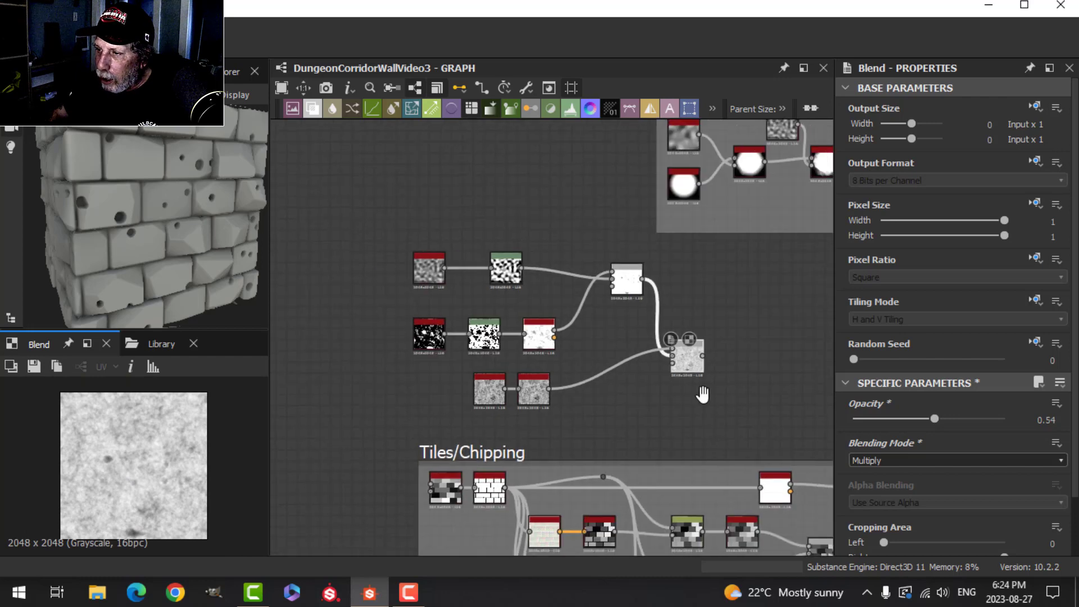
Enclose the Perlin Noise, Grunge Map and Clouds chains together with their two Blend nodes in a frame
middle_drag(703, 394, 604, 380)
scroll(556, 356, down, 1)
scroll(580, 369, up, 1)
scroll(576, 376, down, 1)
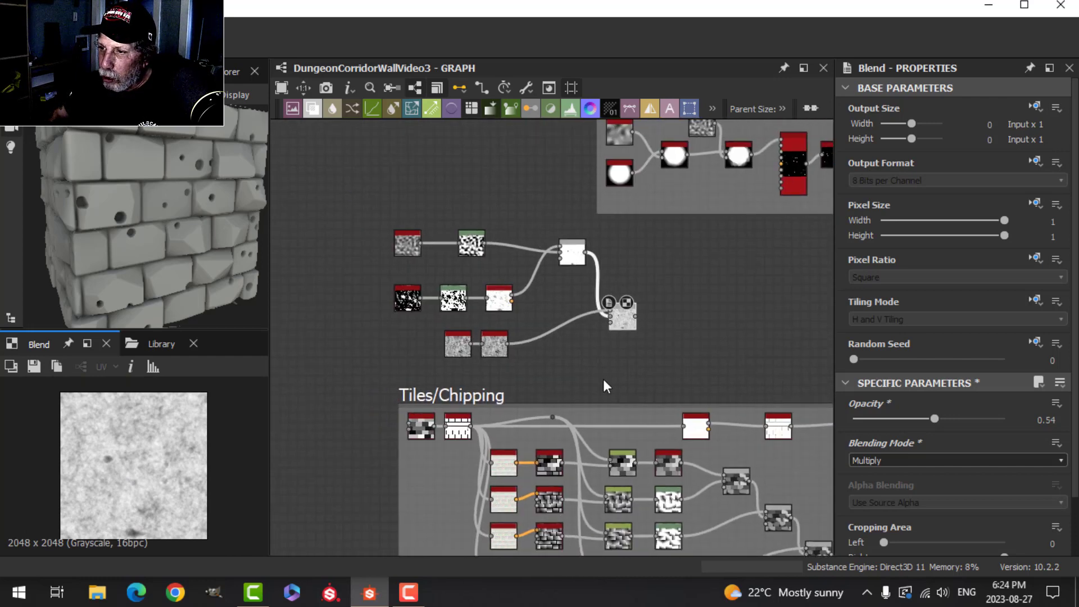
drag(665, 355, 372, 231)
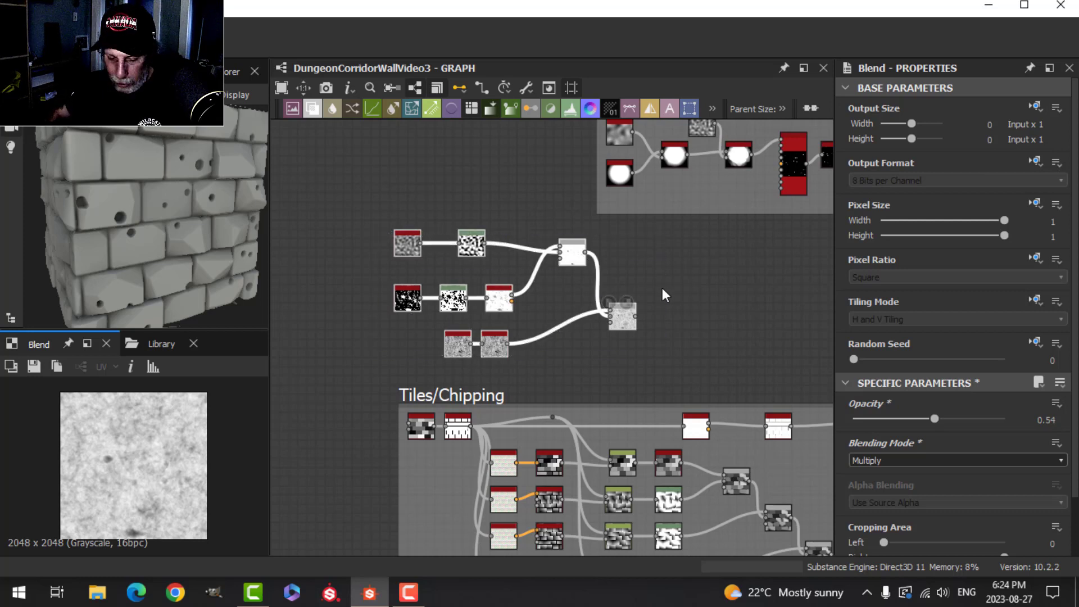
key(space)
text(fr)
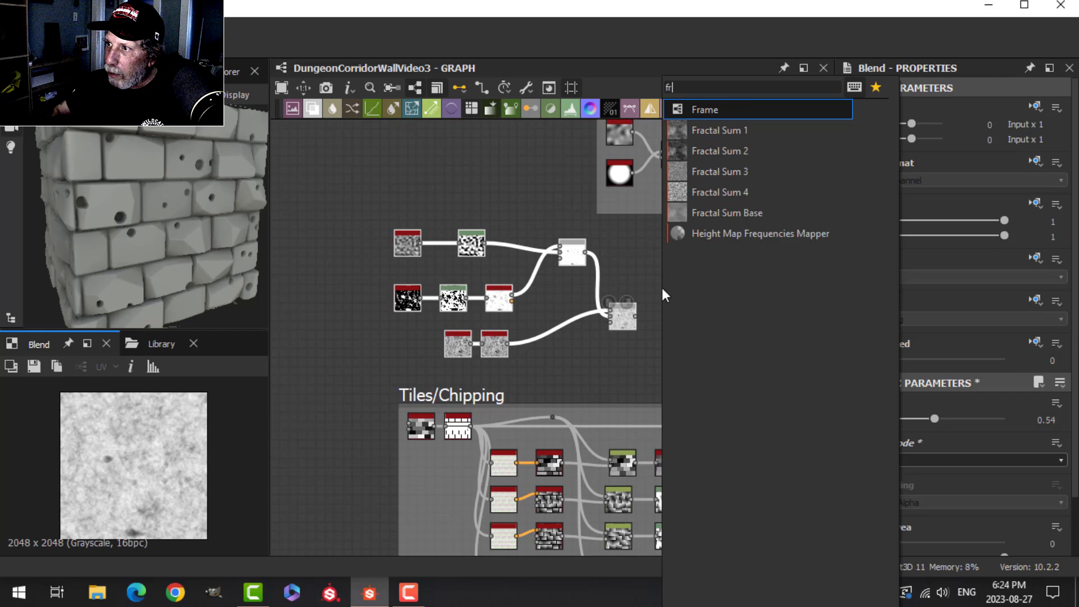
click(738, 115)
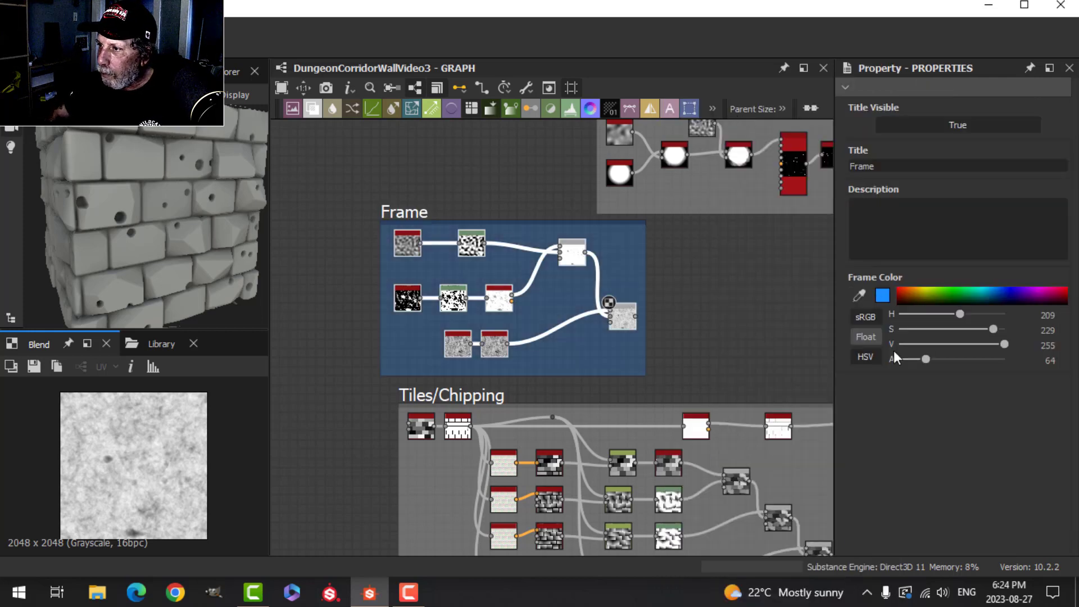
Change the new frame's color to white (#ffffff)
click(883, 295)
drag(583, 323, 508, 293)
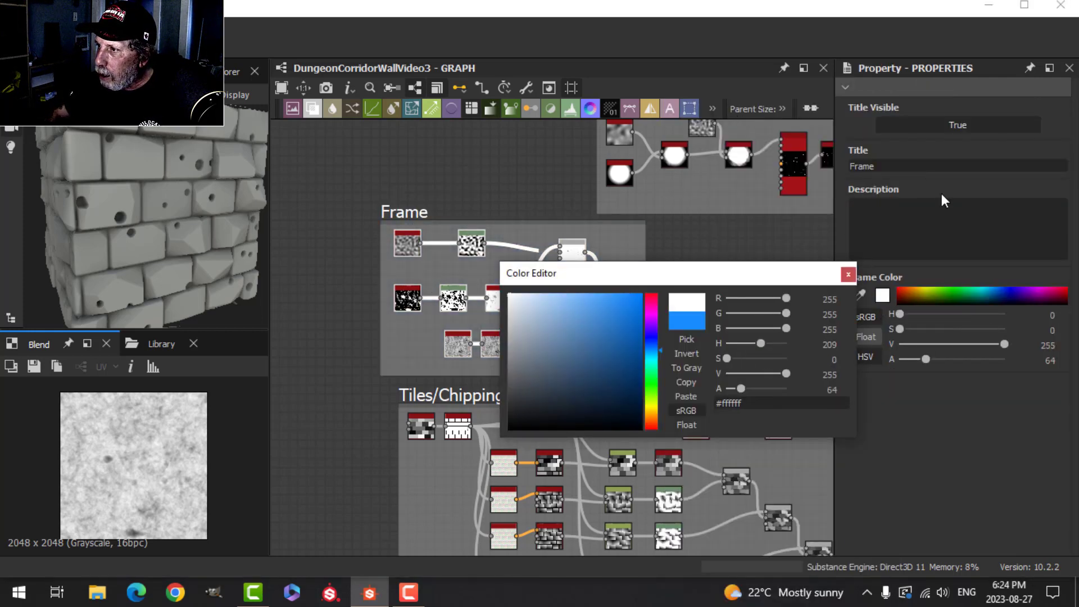
click(849, 274)
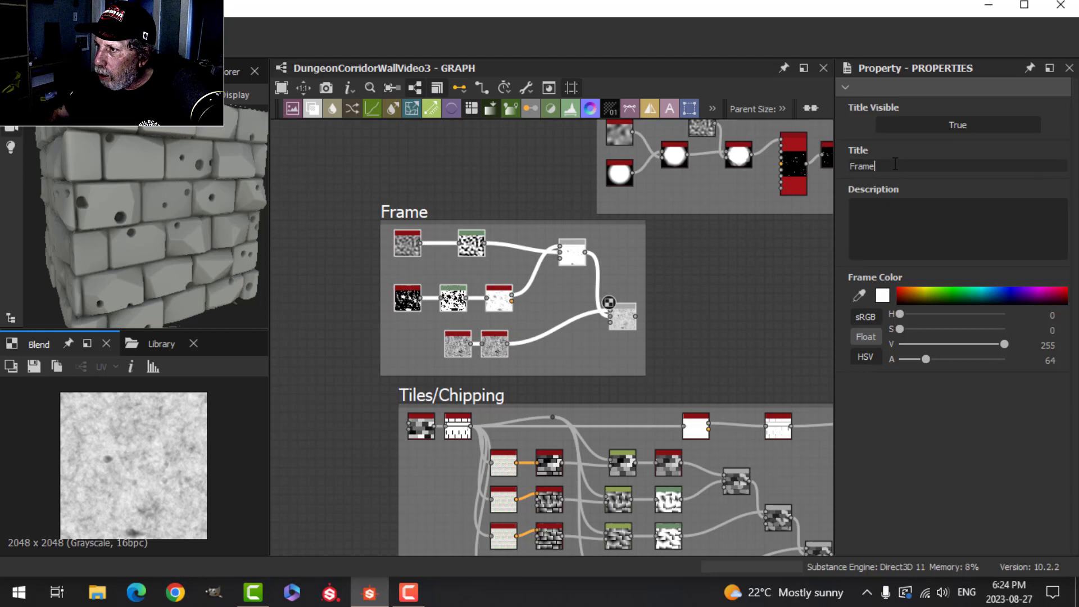
Title the new frame around the noise, grunge and clouds nodes "Damage"
click(847, 170)
drag(883, 171, 850, 168)
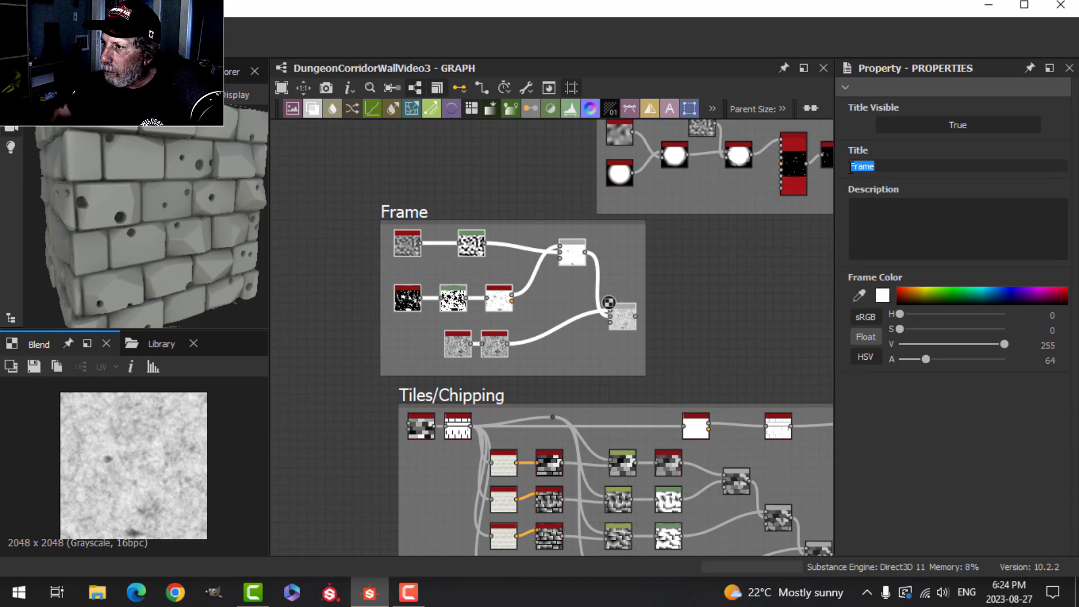
text(Damag)
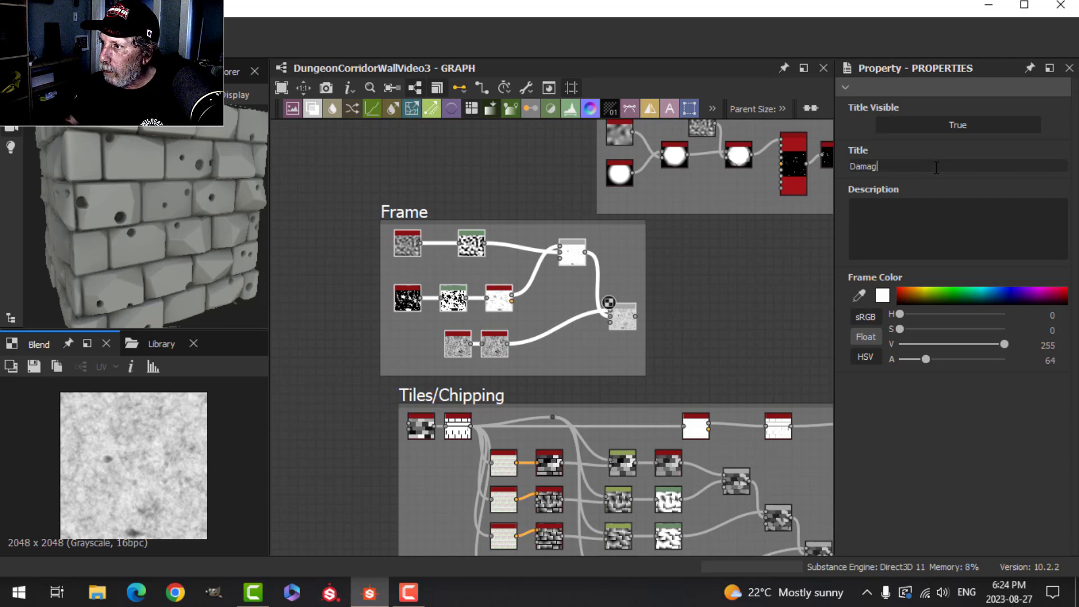
key(Return)
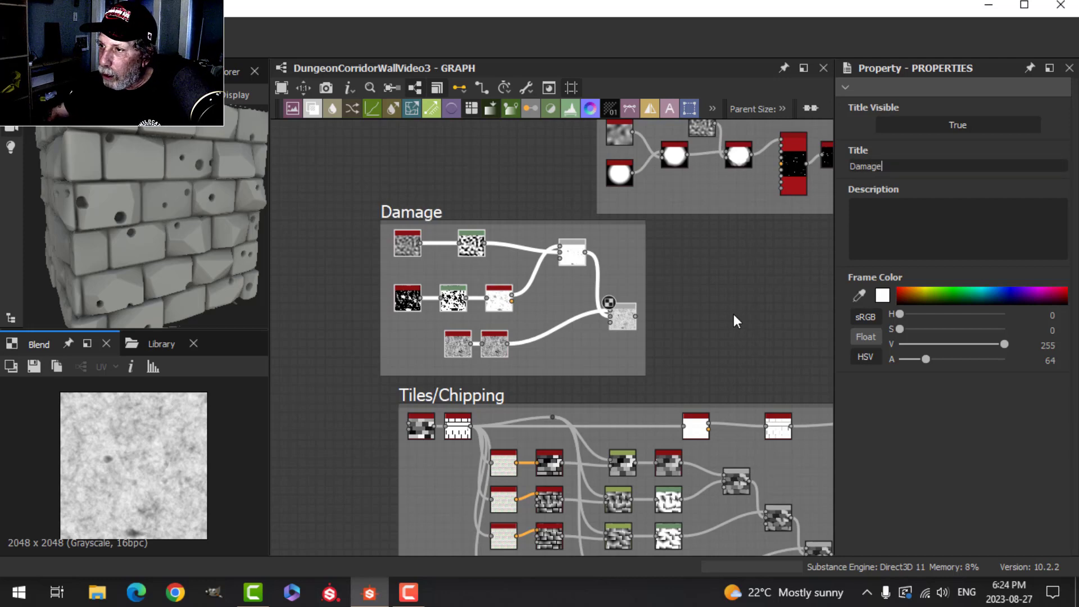
Shift the output nodes and the node feeding them further along the graph, leaving a wide gap after the holes Blend
scroll(734, 315, down, 3)
middle_drag(751, 314, 540, 281)
scroll(774, 407, up, 1)
middle_drag(776, 414, 619, 421)
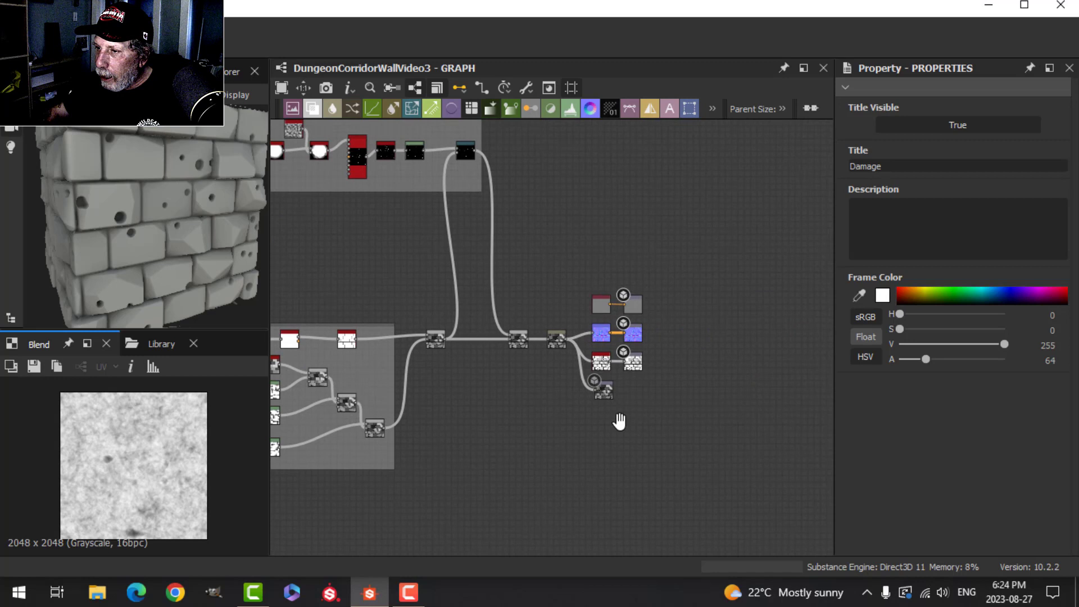
drag(540, 272, 695, 416)
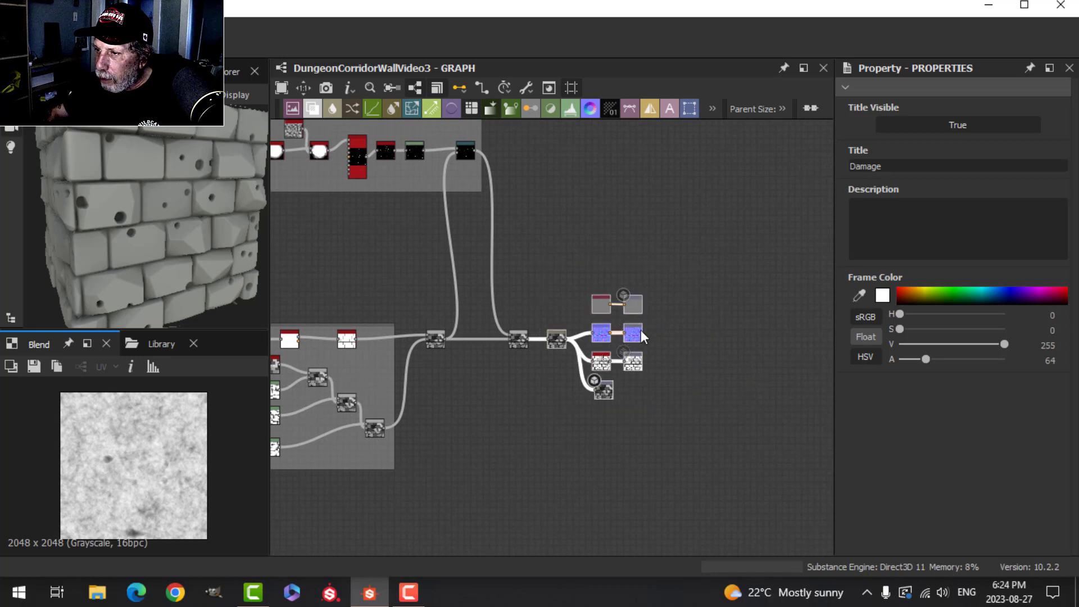
drag(639, 332, 774, 333)
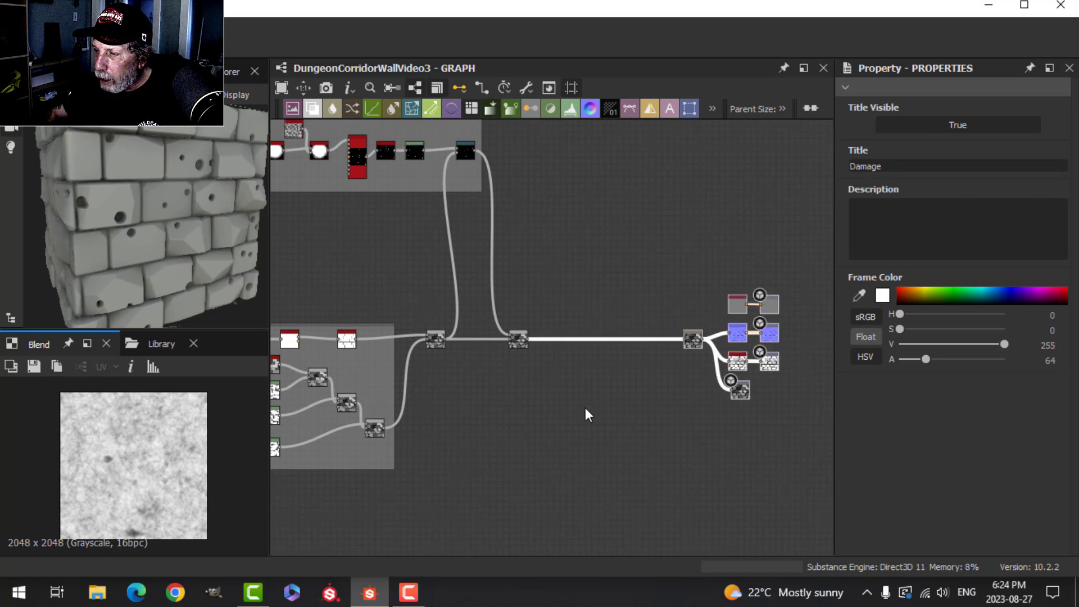
Move the Damage frame with its nodes beneath the gap between the holes Blend and the output nodes
scroll(585, 407, down, 2)
middle_drag(585, 407, 709, 399)
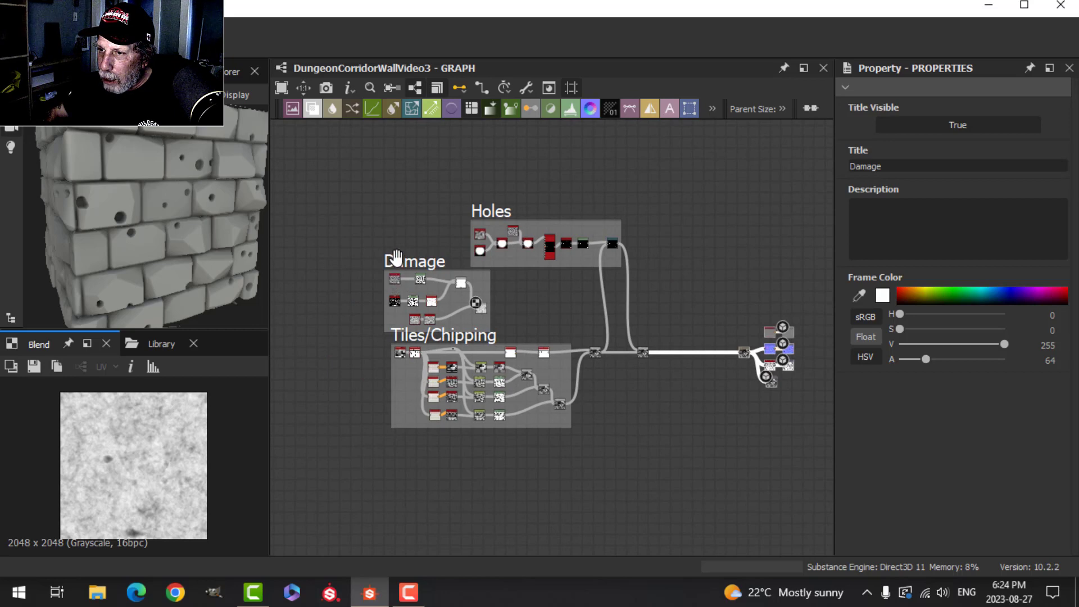
drag(394, 259, 629, 398)
scroll(681, 420, up, 2)
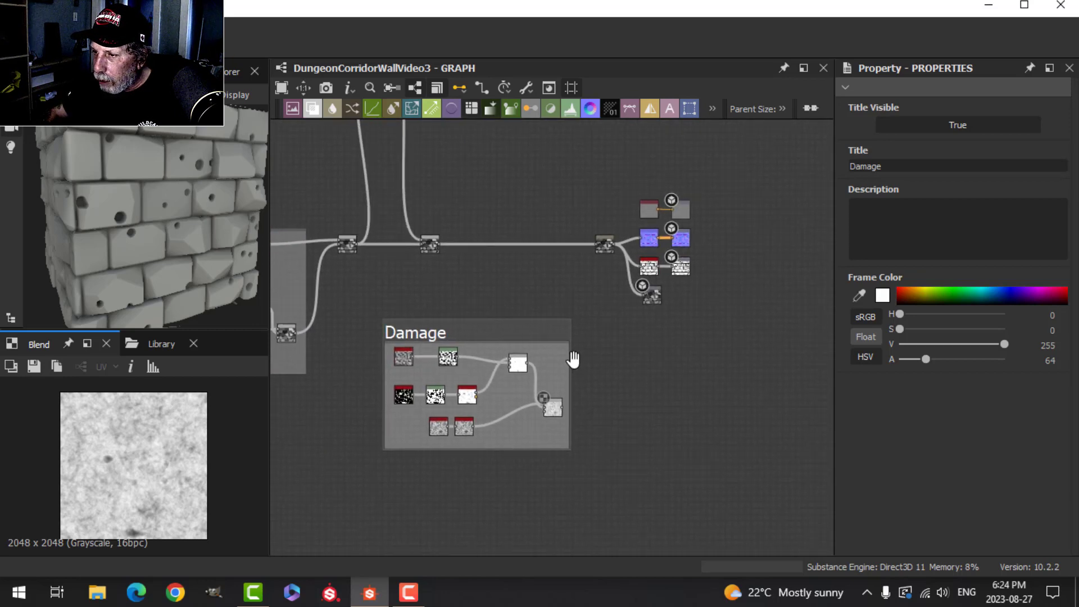
scroll(572, 360, up, 2)
middle_drag(655, 375, 814, 368)
drag(466, 316, 407, 304)
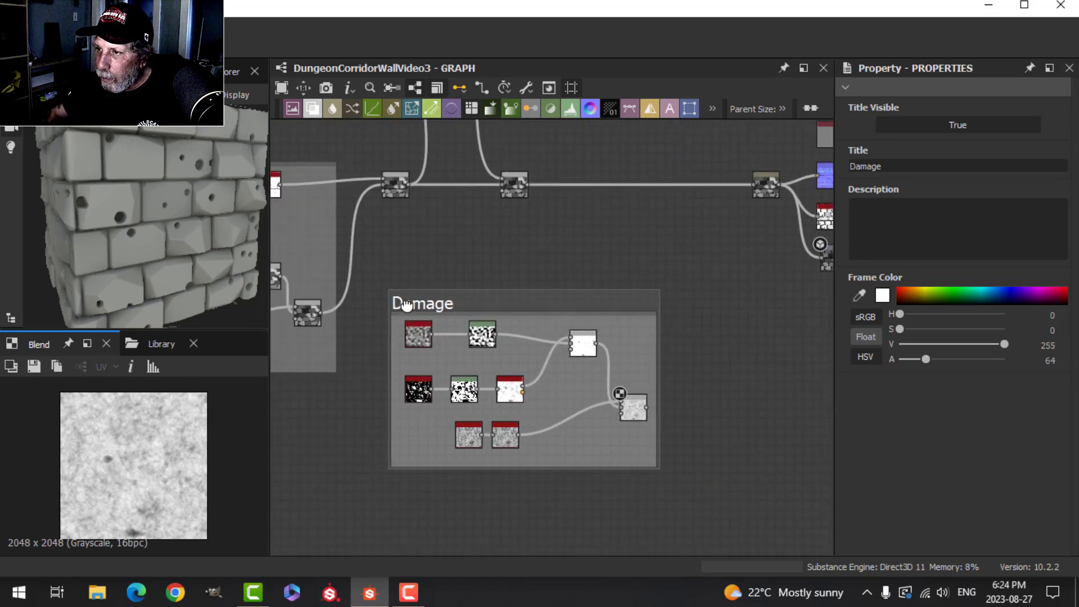
Insert a Blend node on the link after the holes Blend and connect the Damage group's final Blend to its foreground
scroll(647, 288, up, 2)
middle_drag(716, 298, 645, 309)
click(617, 145)
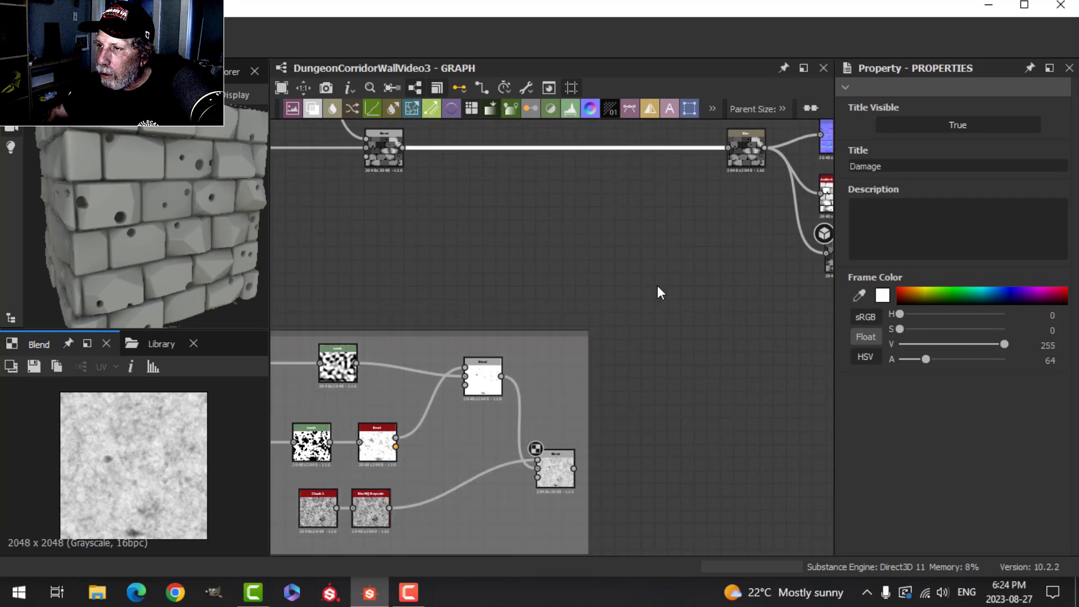
scroll(659, 291, down, 1)
key(space)
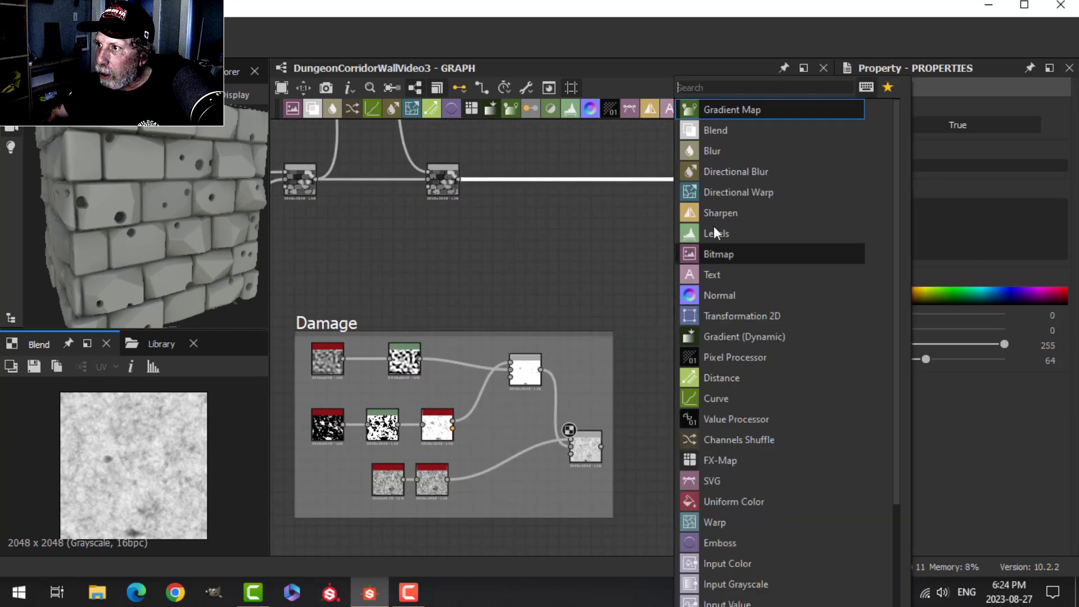
click(724, 130)
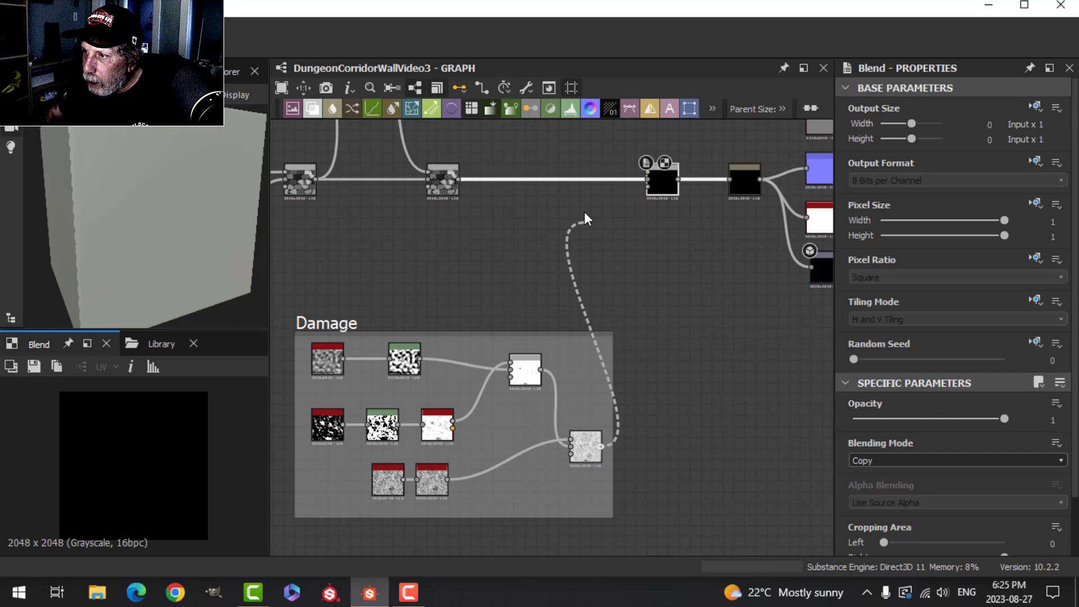
drag(584, 218, 648, 172)
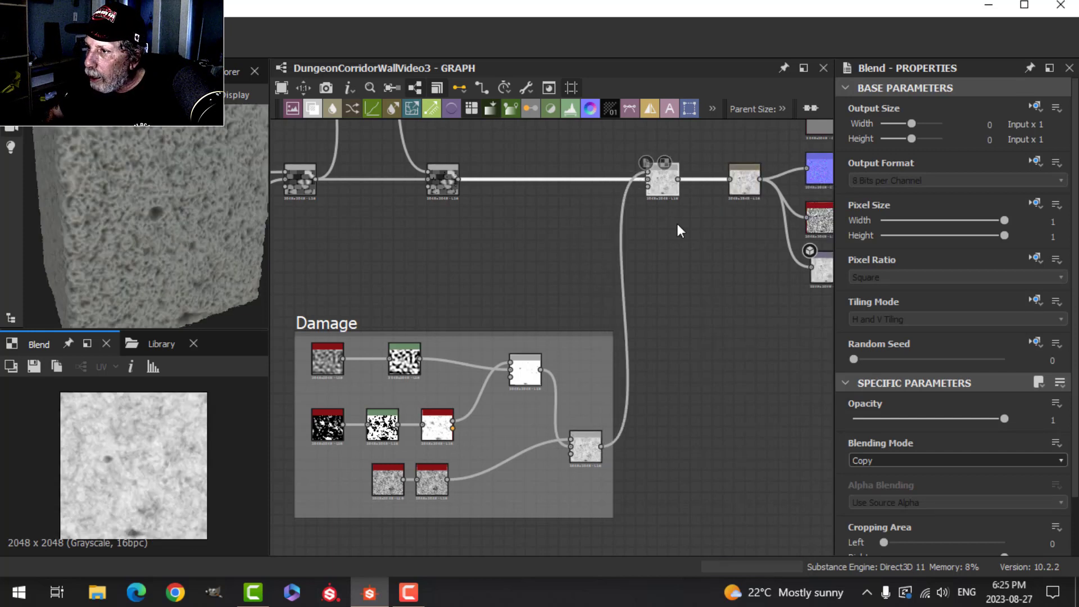
Set the inserted Blend node's blending mode to Multiply and its opacity to 0.6, and check the bricks in 3D
click(863, 462)
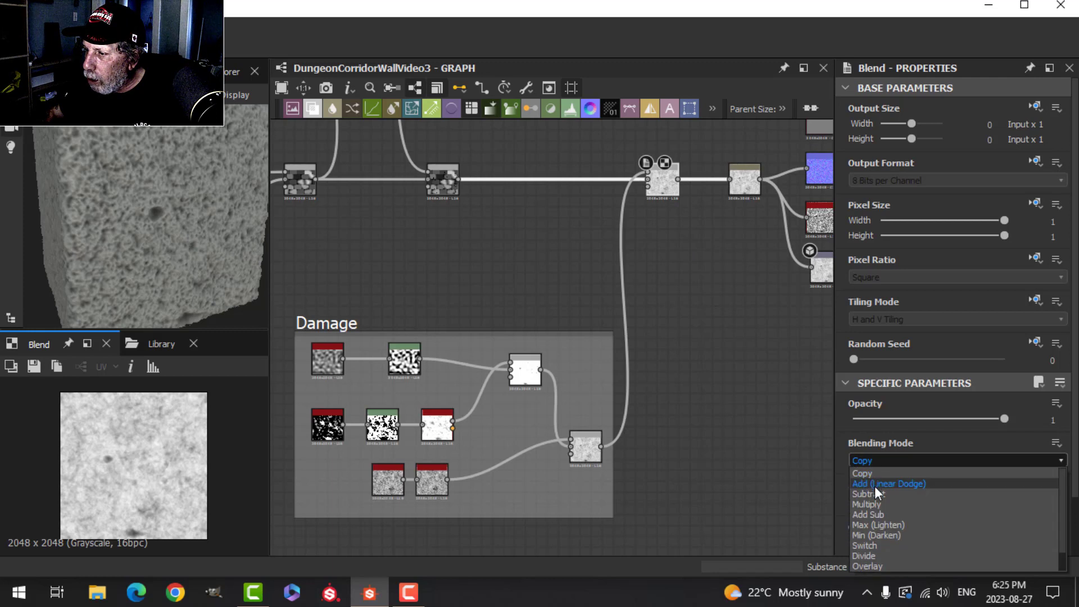
click(872, 503)
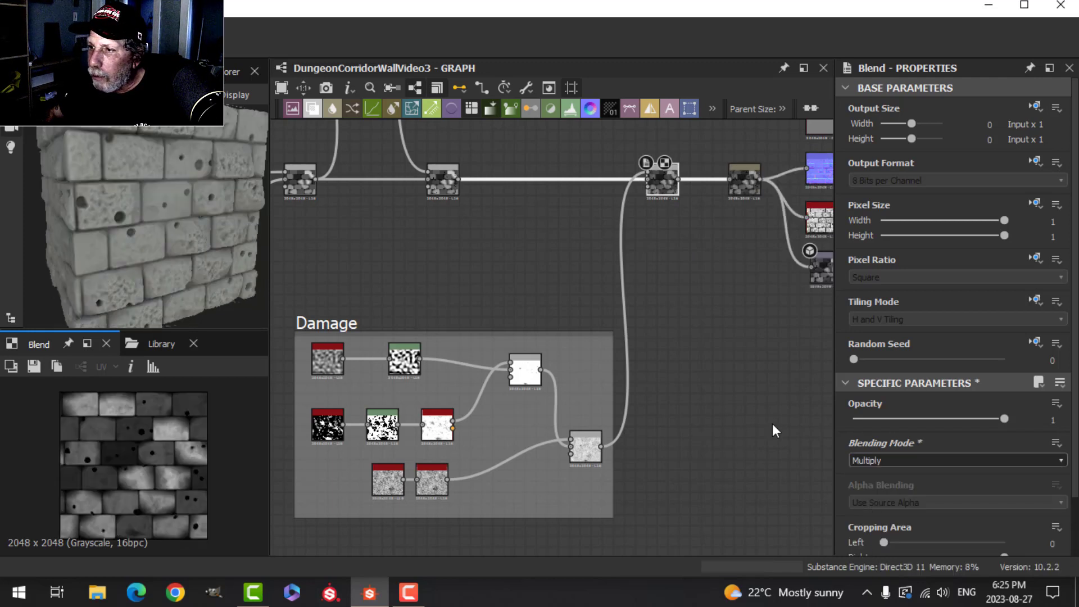
scroll(720, 338, down, 1)
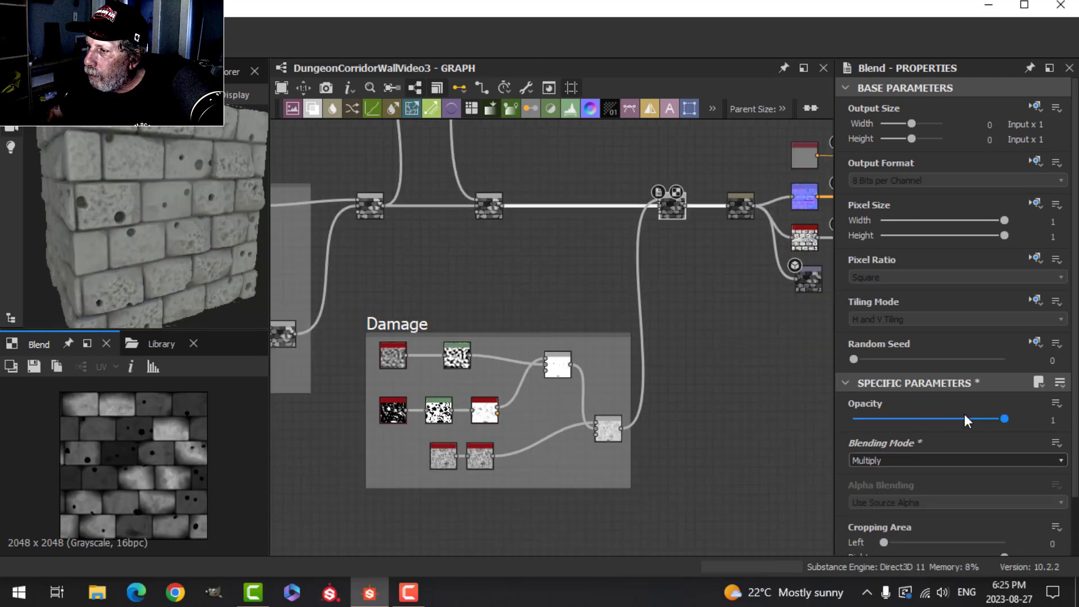
drag(1003, 419, 944, 418)
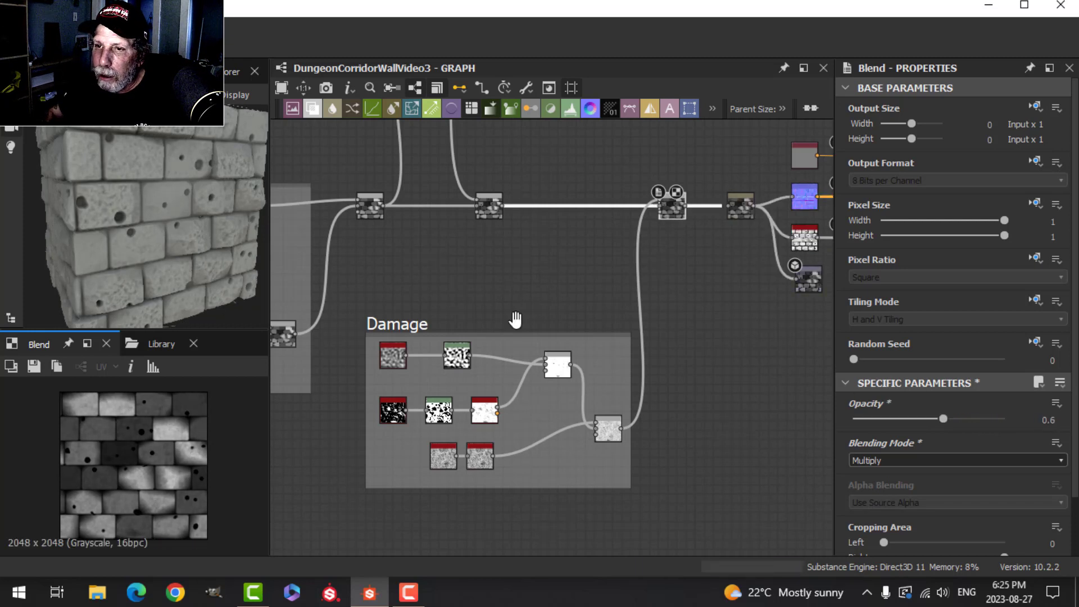
drag(183, 214, 136, 233)
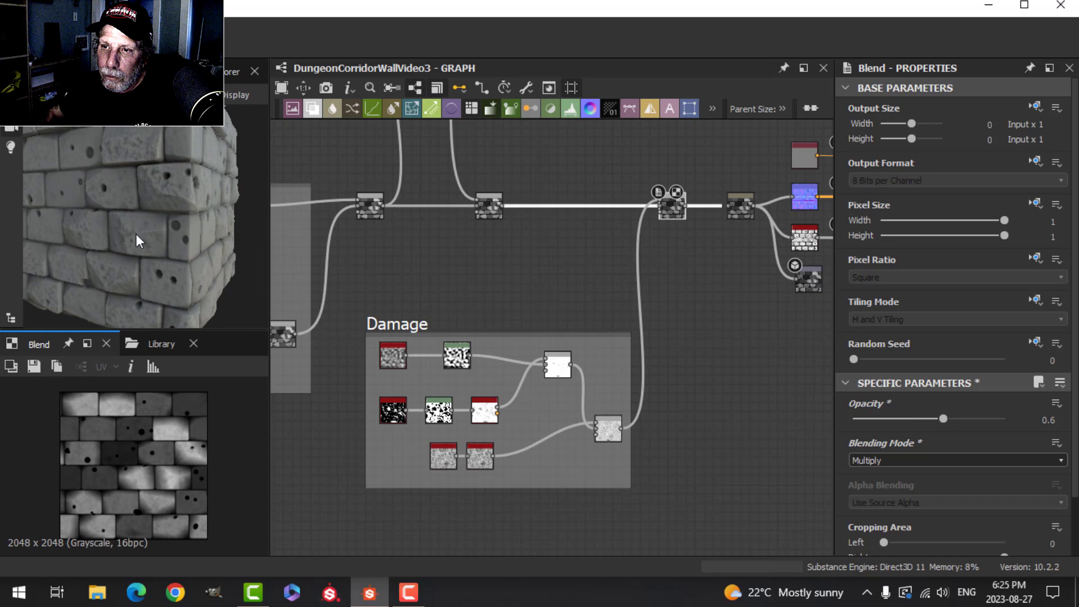
scroll(136, 234, up, 5)
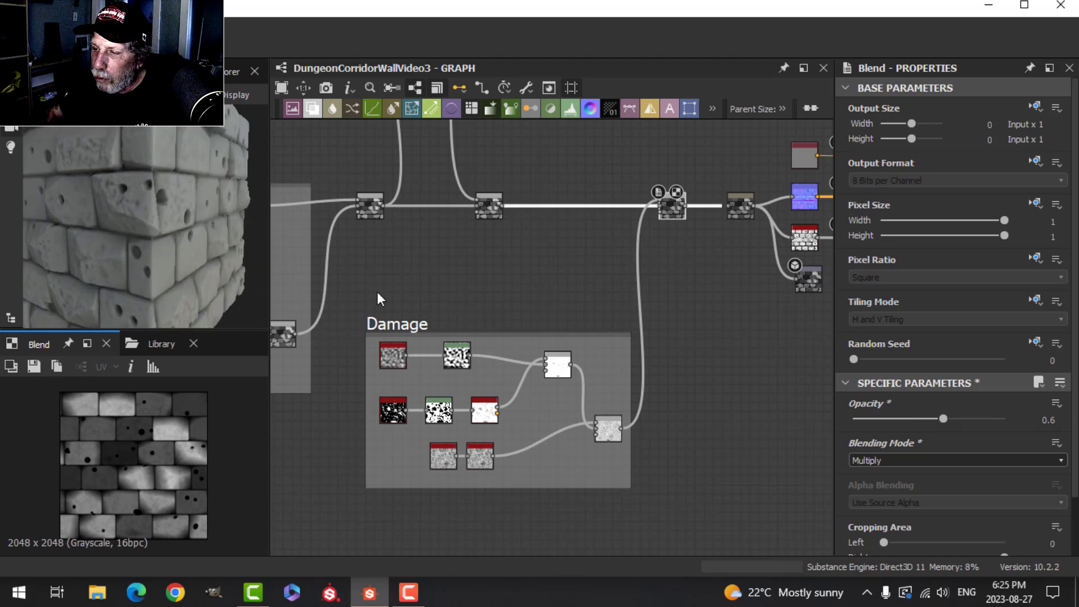
Set the opacity of the Damage group's final Blend node to 0.65
scroll(673, 450, up, 3)
click(567, 427)
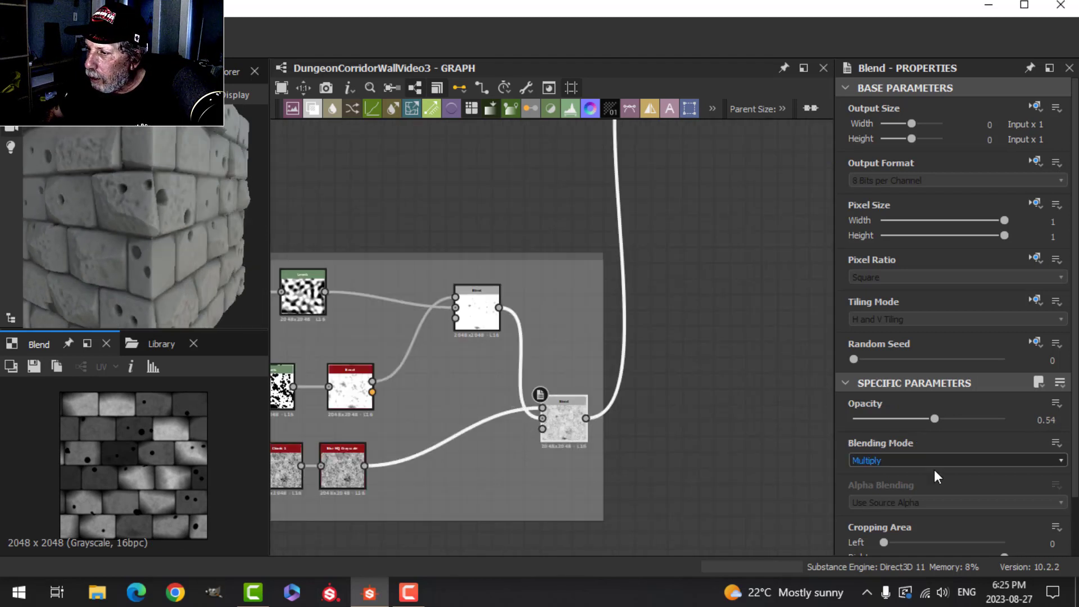
mouse_move(936, 420)
mouse_down()
mouse_move(997, 418)
mouse_move(879, 417)
mouse_move(952, 410)
mouse_up()
middle_drag(707, 190, 694, 339)
scroll(704, 257, down, 1)
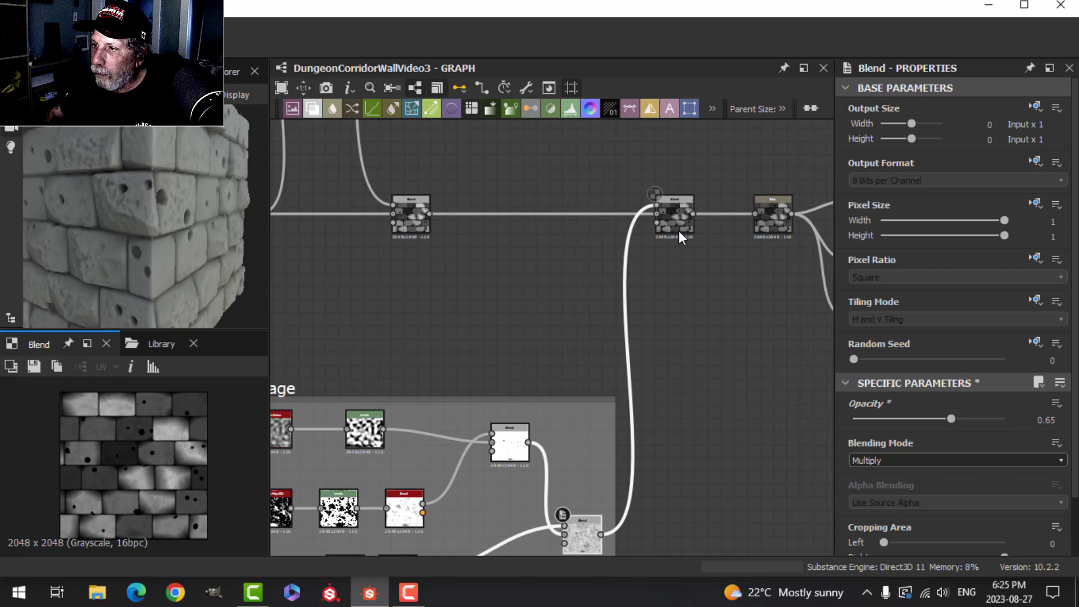
Set the opacity of the Blend node that applies the damage to the wall to 0.53 and inspect the bricks up close
double_click(677, 224)
drag(942, 419, 933, 417)
drag(180, 219, 134, 214)
scroll(174, 245, down, 4)
scroll(173, 250, up, 5)
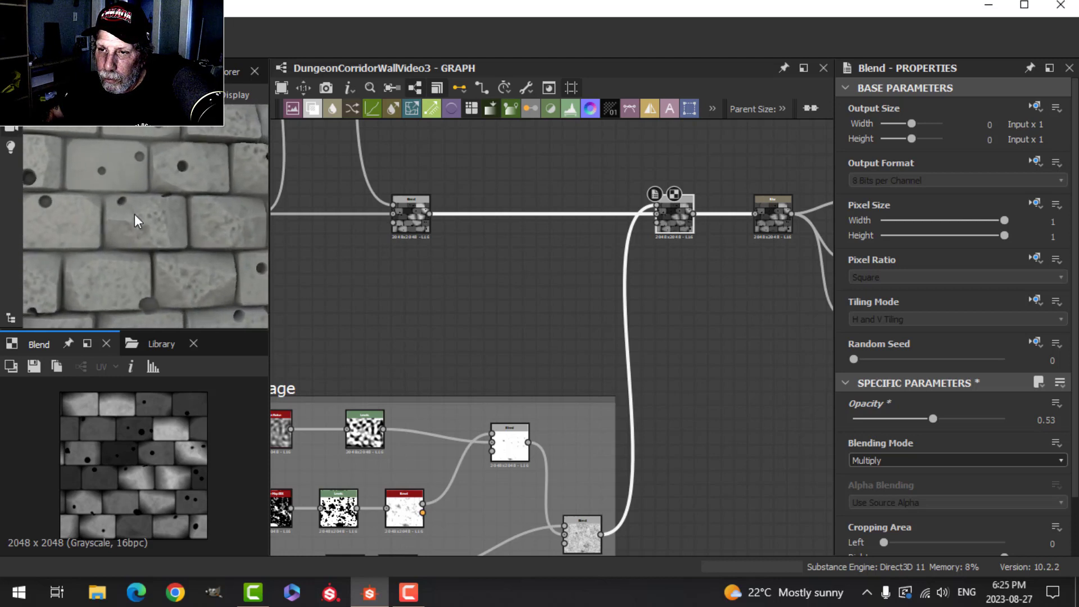
scroll(140, 240, down, 2)
scroll(140, 242, up, 4)
scroll(140, 243, up, 1)
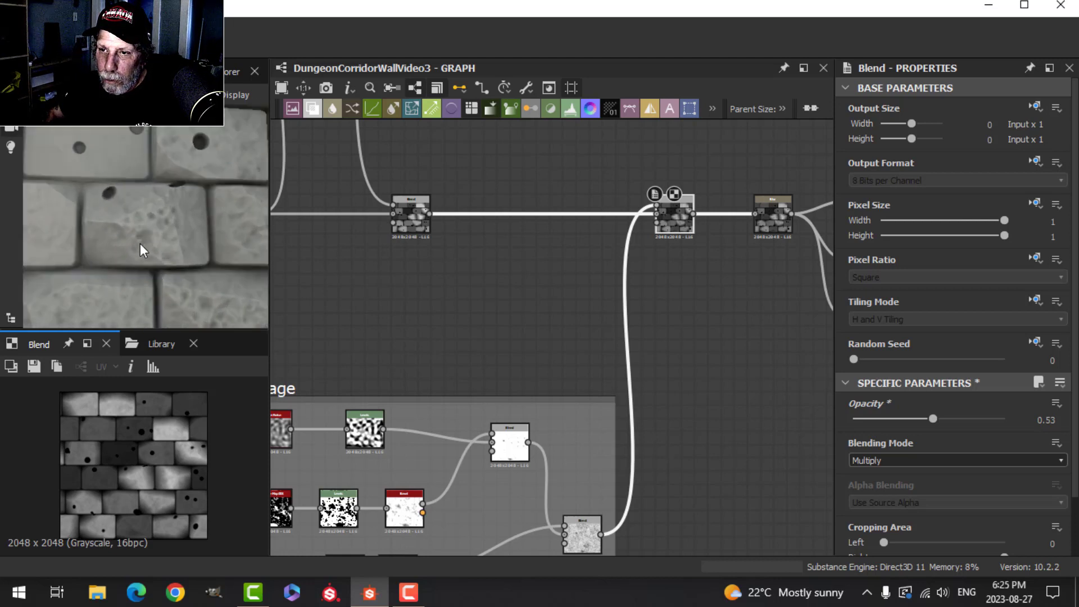
Raise the black and white input points of the Levels node after Perlin Noise, checking the brick damage in 3D
middle_drag(422, 260, 501, 301)
middle_drag(440, 255, 539, 319)
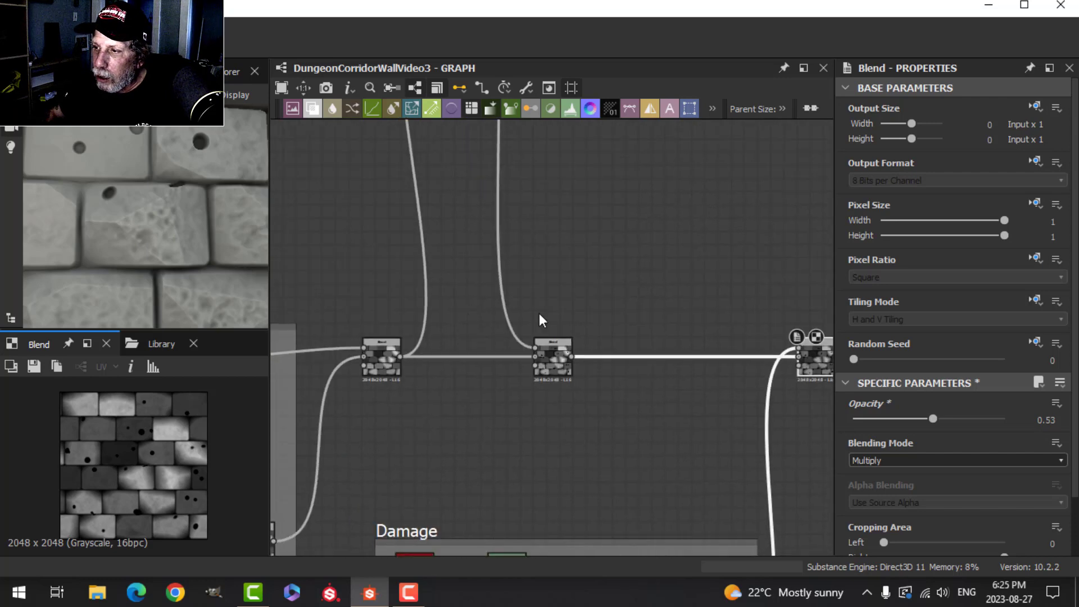
scroll(562, 444, down, 2)
middle_drag(562, 444, 516, 176)
scroll(523, 234, up, 2)
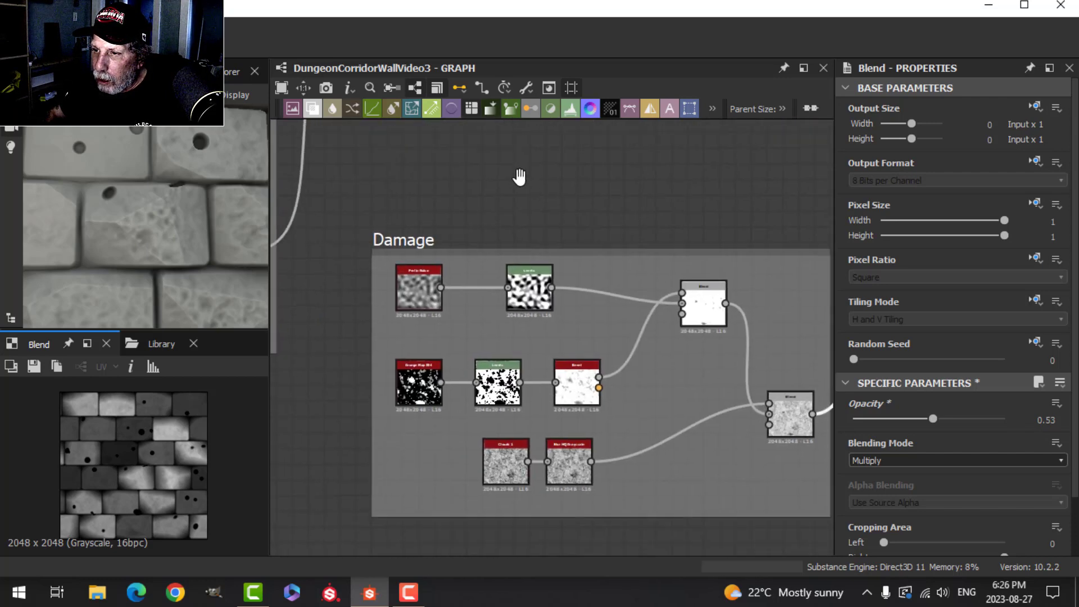
scroll(570, 209, up, 1)
middle_drag(570, 209, 571, 168)
scroll(571, 169, up, 1)
click(506, 264)
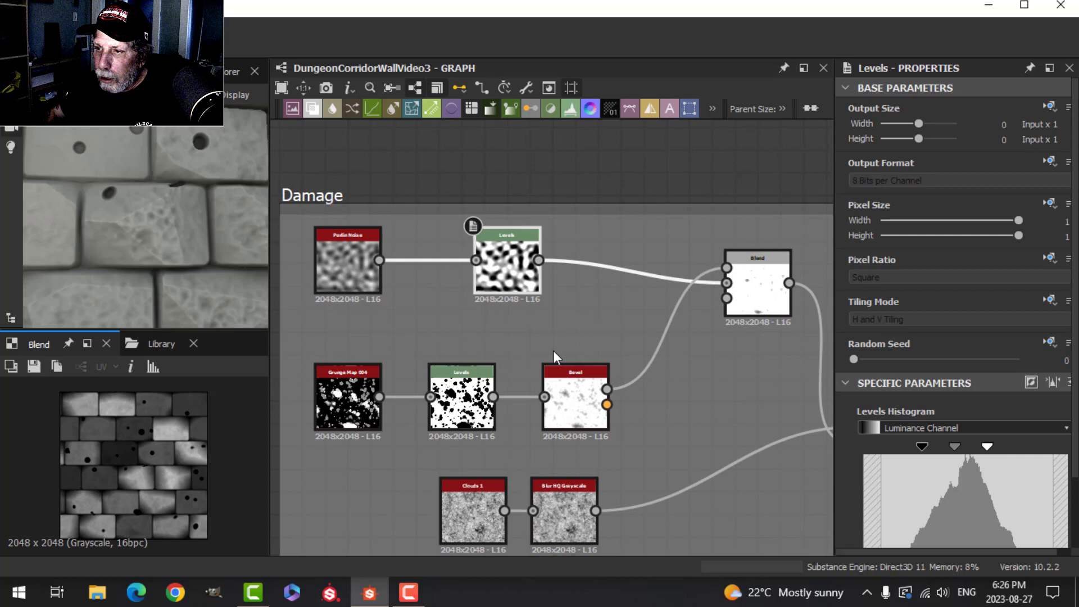
mouse_move(922, 447)
mouse_down()
mouse_move(899, 447)
mouse_move(942, 444)
mouse_up()
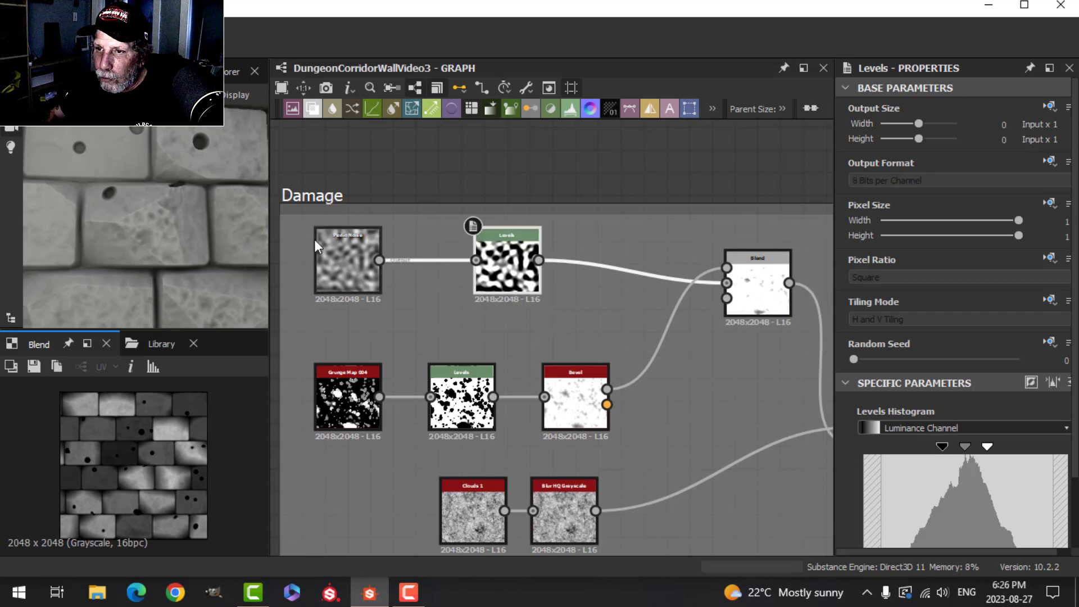
scroll(190, 207, down, 2)
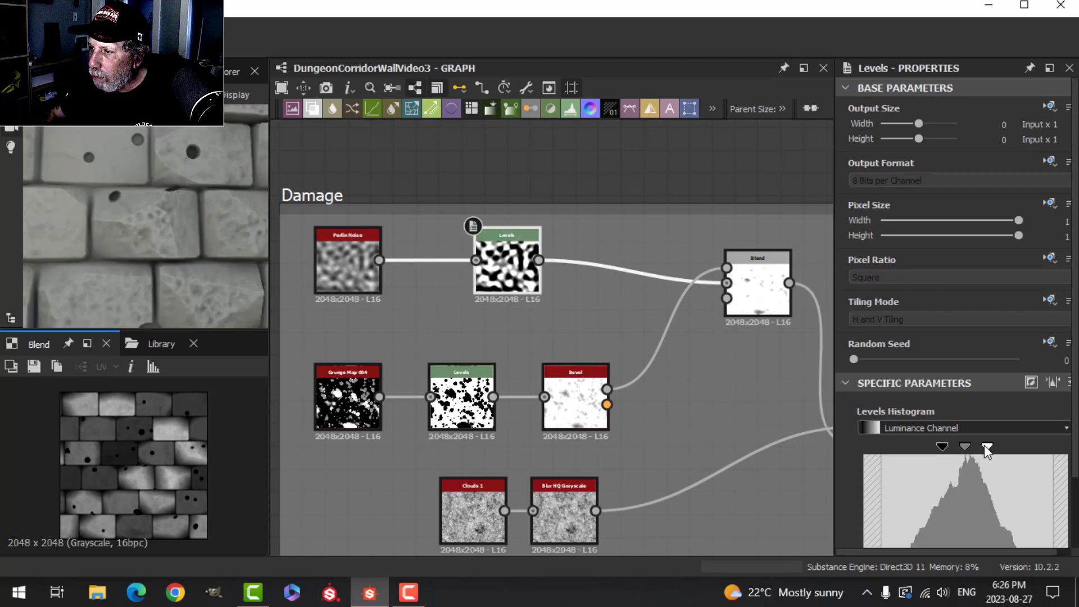
mouse_move(988, 448)
mouse_down()
mouse_move(1038, 447)
mouse_move(997, 448)
mouse_up()
drag(220, 252, 204, 223)
Lower the white input point of the grunge chain's Levels node, and set Grunge Map 004's Balance to 0.7 and Contrast to 0.54
click(462, 398)
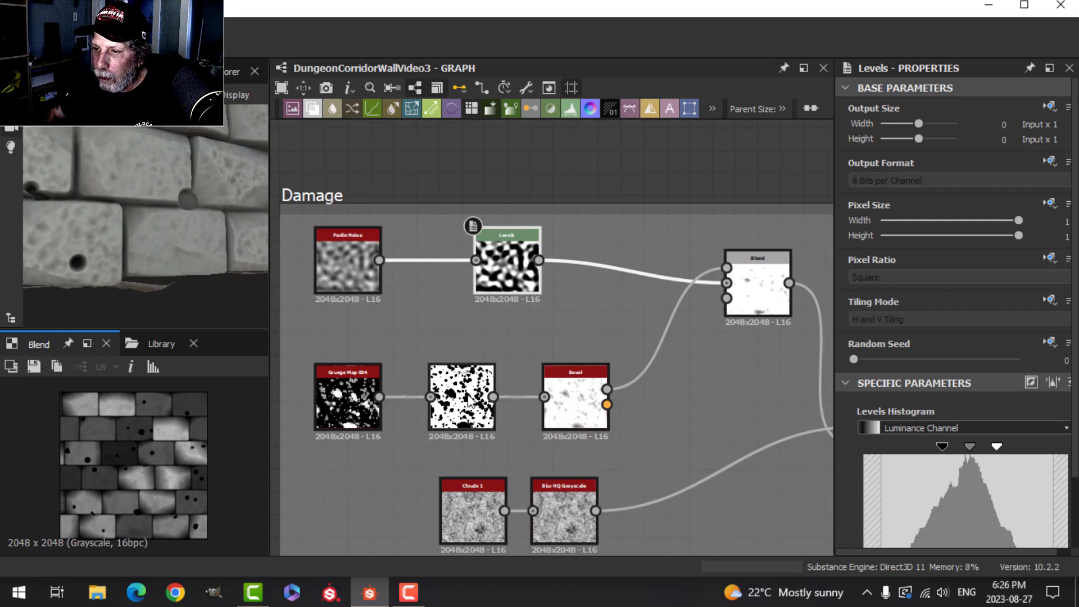
mouse_move(921, 448)
mouse_down()
mouse_move(974, 445)
mouse_move(911, 450)
mouse_up()
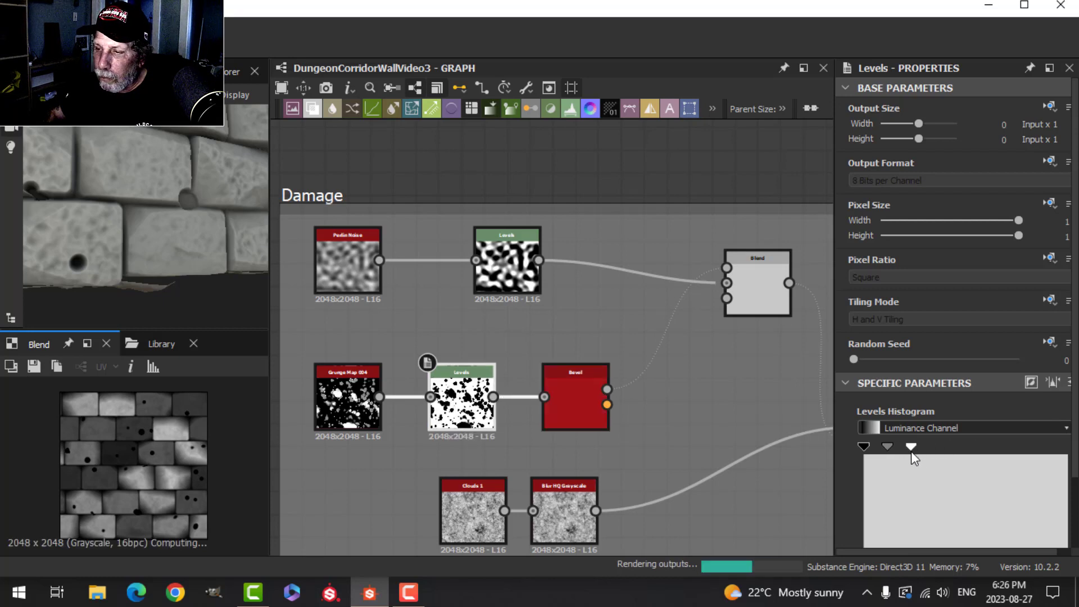
click(356, 407)
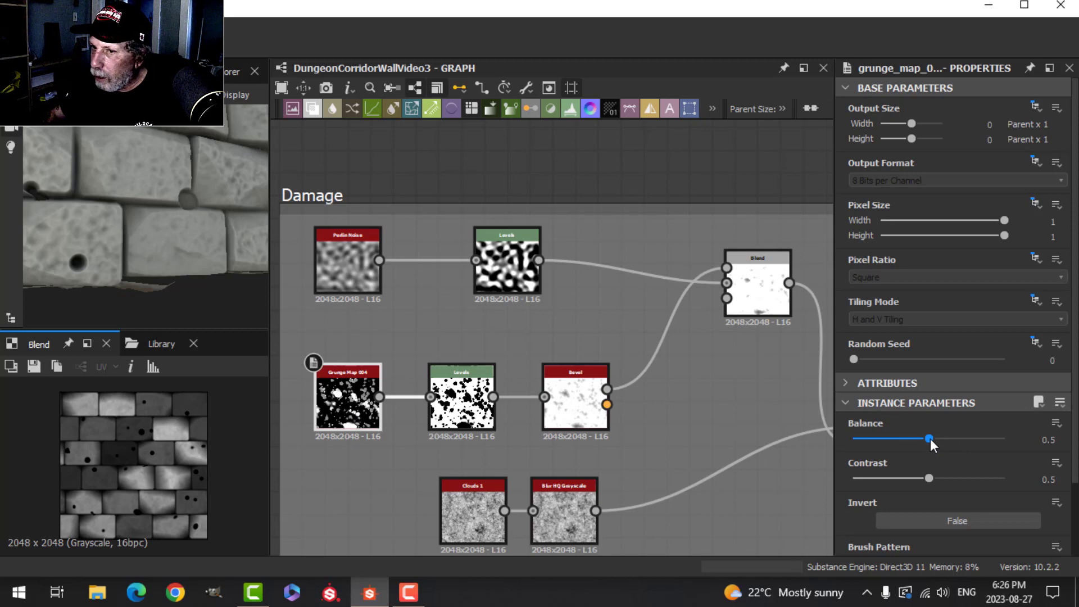
drag(930, 439, 958, 438)
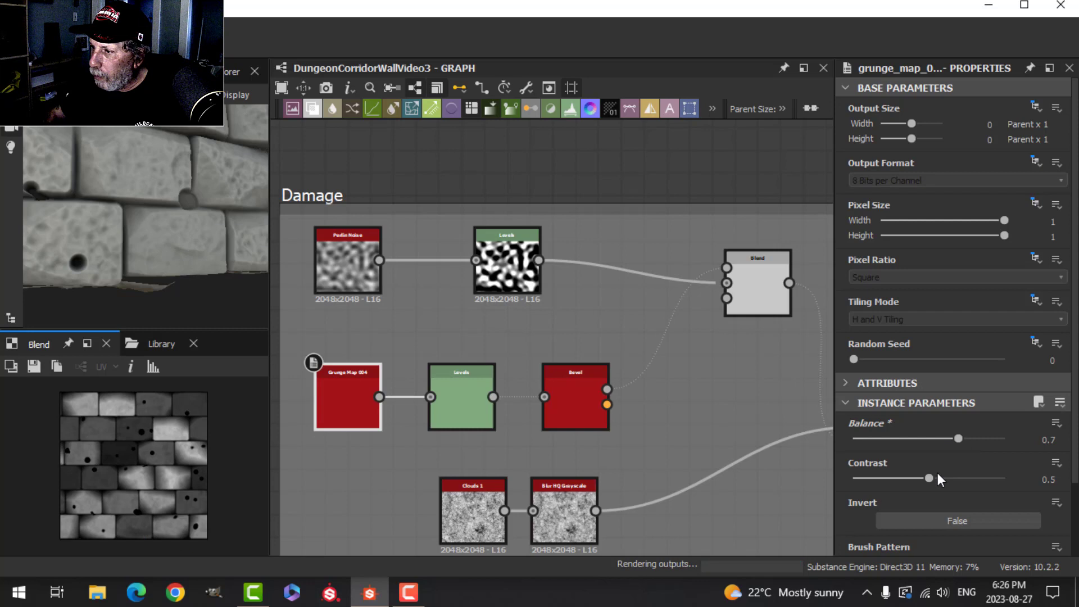
mouse_move(927, 478)
mouse_down()
mouse_move(989, 477)
mouse_move(926, 477)
mouse_move(935, 476)
mouse_up()
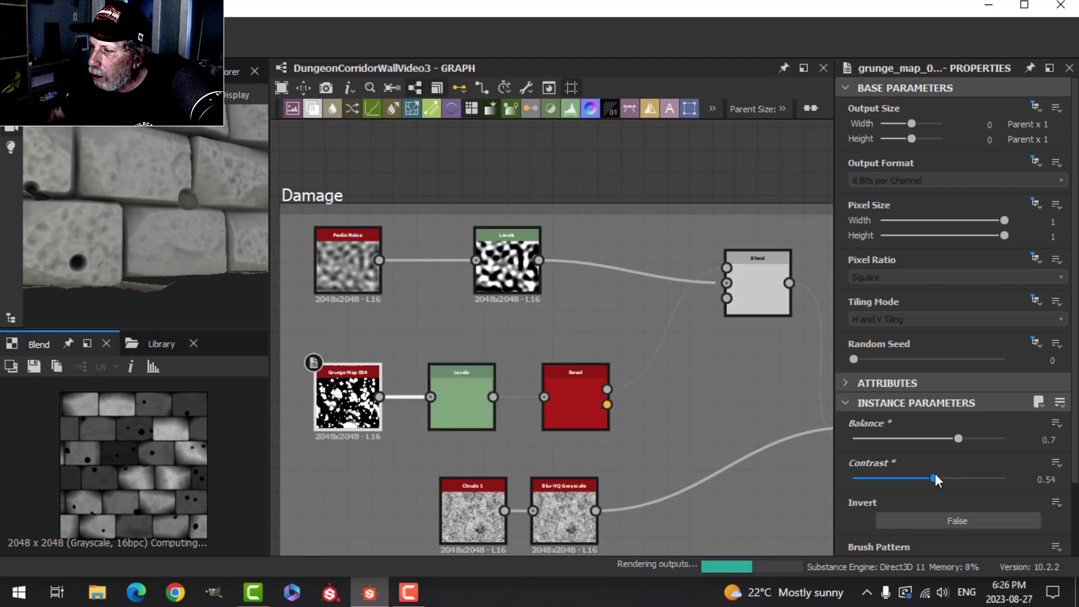
Set the Intensity of the Blur HQ Grayscale node after Clouds 1 in the Damage group to 1.42
scroll(686, 400, down, 1)
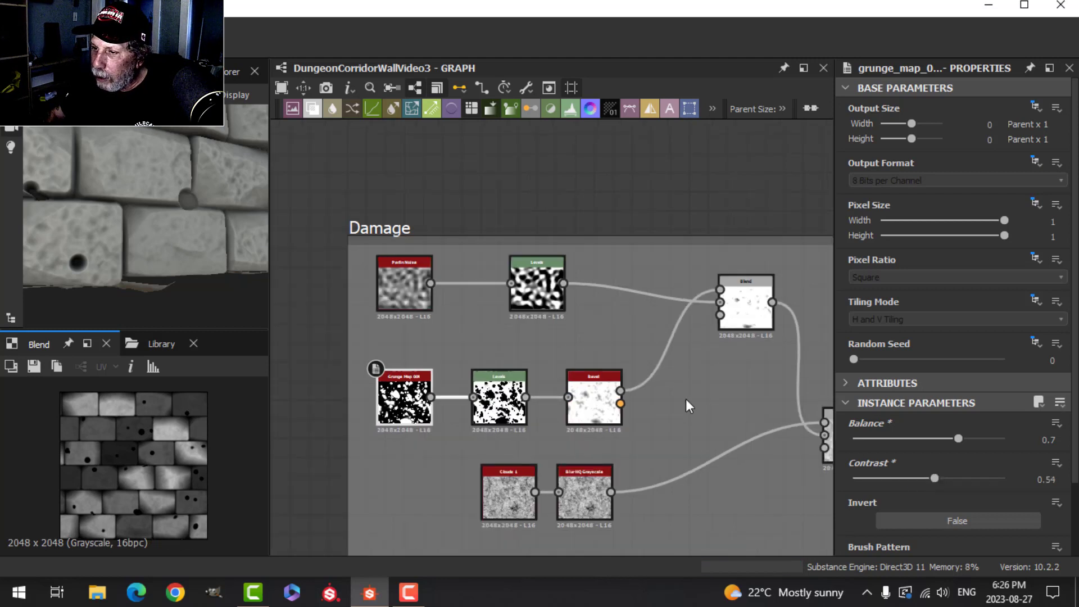
middle_drag(668, 429, 687, 382)
scroll(659, 390, up, 2)
scroll(686, 383, up, 1)
click(591, 444)
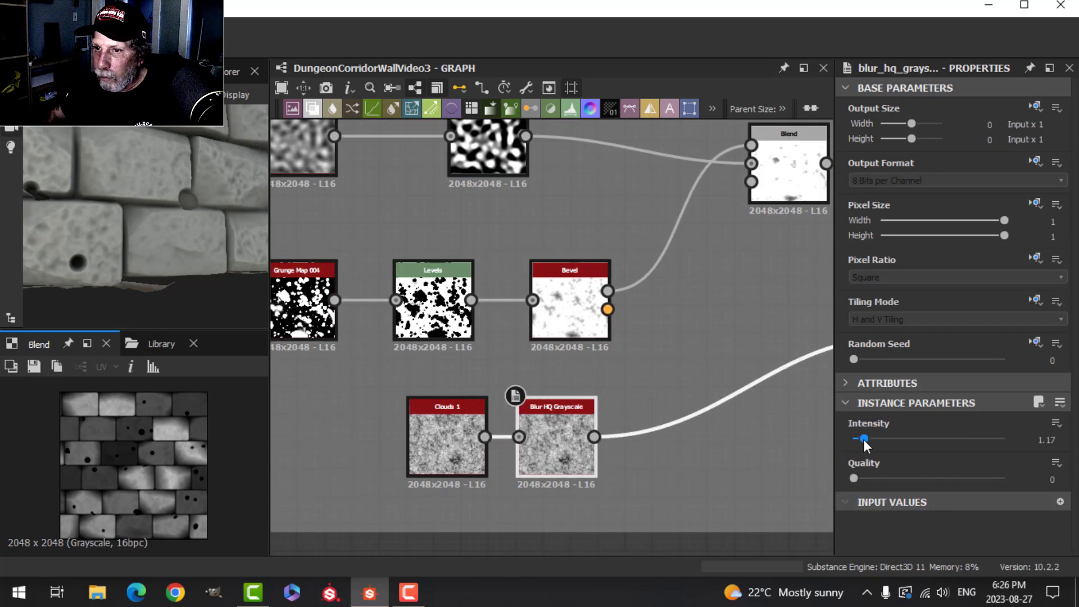
drag(864, 439, 855, 440)
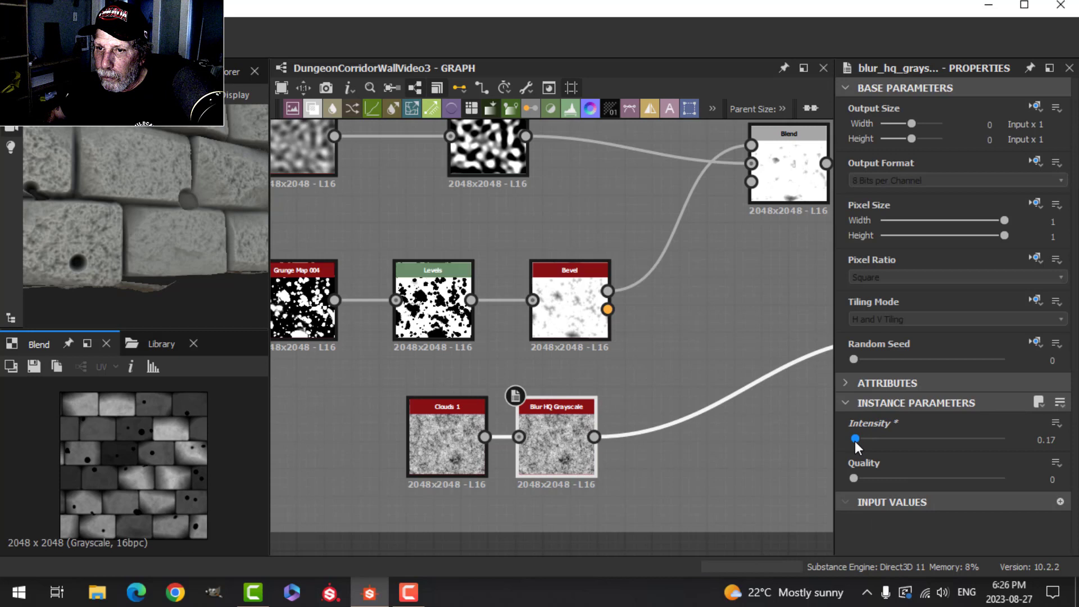
drag(855, 441, 867, 437)
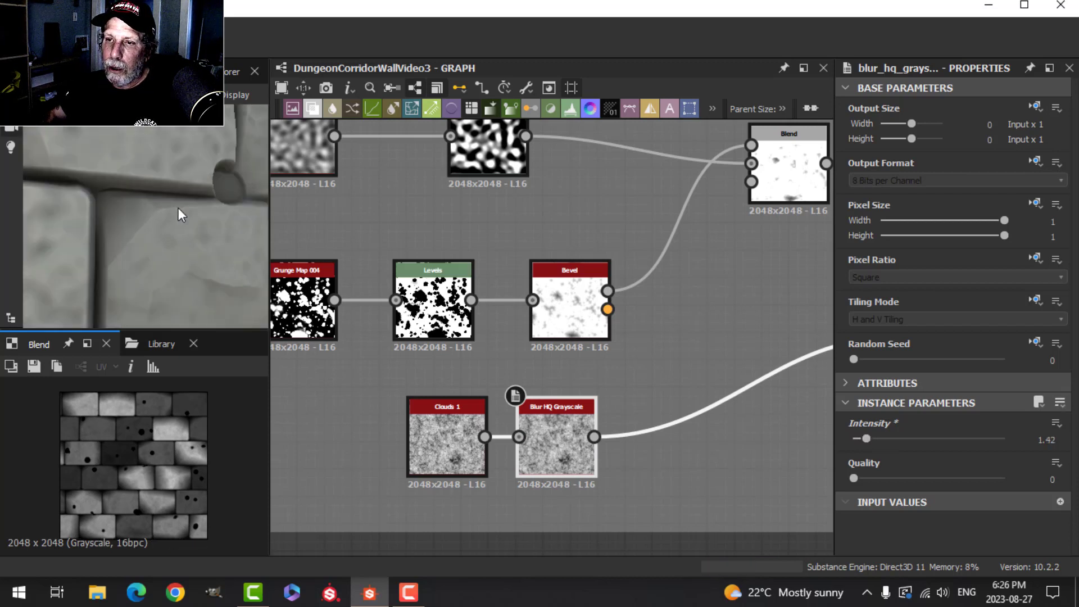
Change the 3D preview mesh to Rounded Cylinder
scroll(179, 212, down, 5)
drag(194, 200, 191, 224)
click(17, 95)
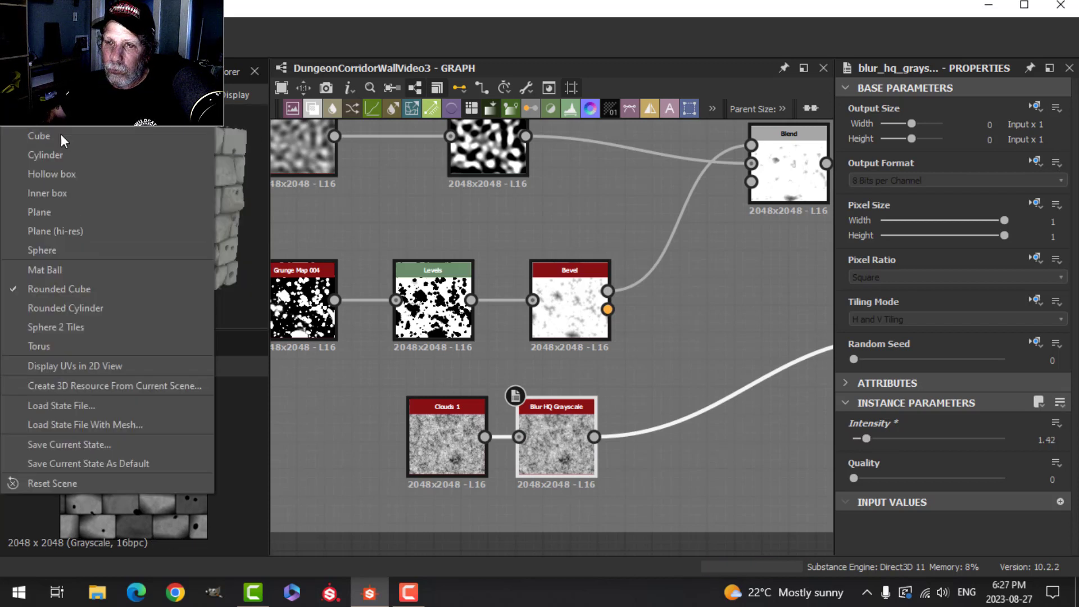
click(84, 307)
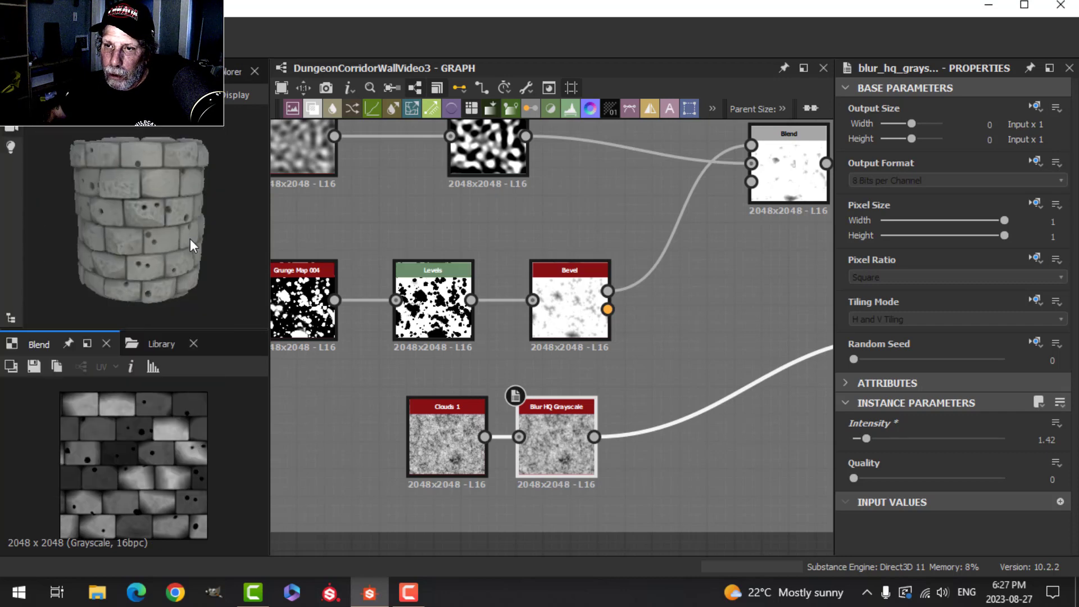
Examine the brick damage around the cylinder in an enlarged 3D view from several angles and distances
scroll(189, 237, up, 3)
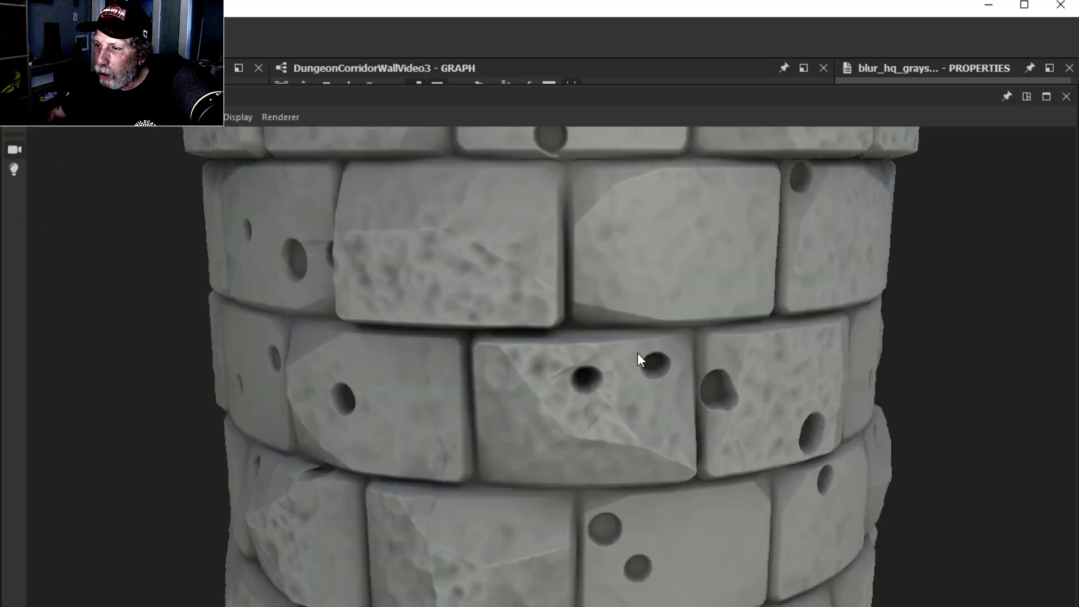
scroll(637, 353, down, 5)
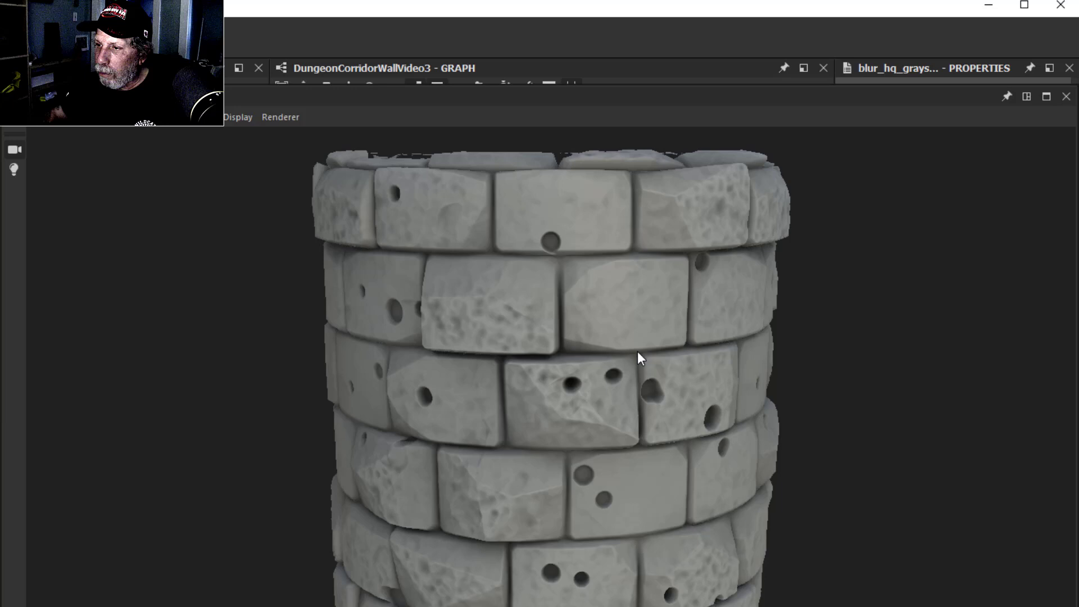
scroll(619, 396, up, 2)
middle_drag(618, 398, 606, 376)
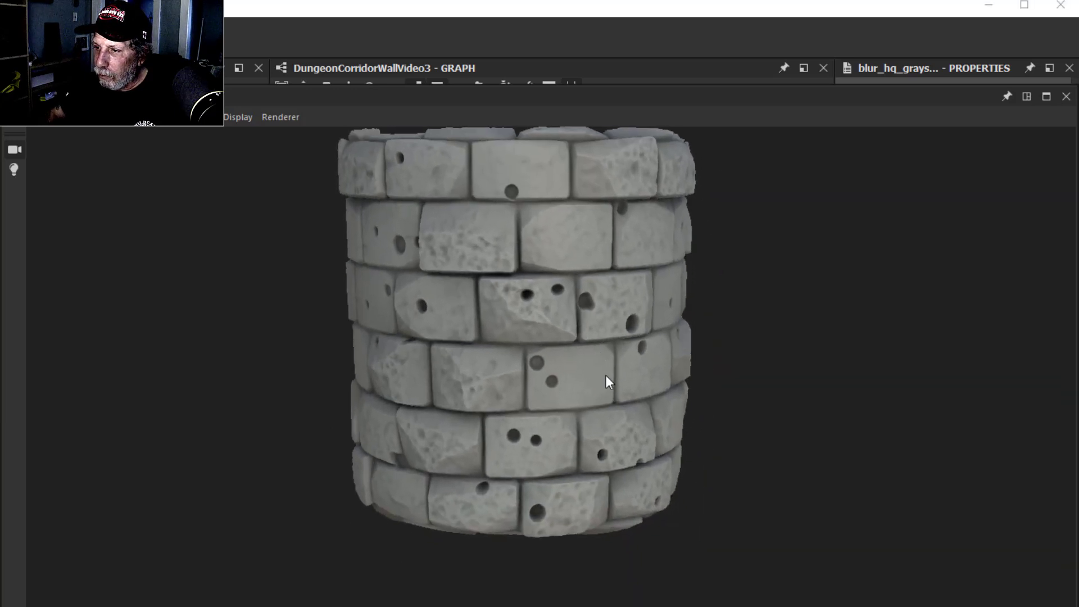
drag(594, 375, 638, 320)
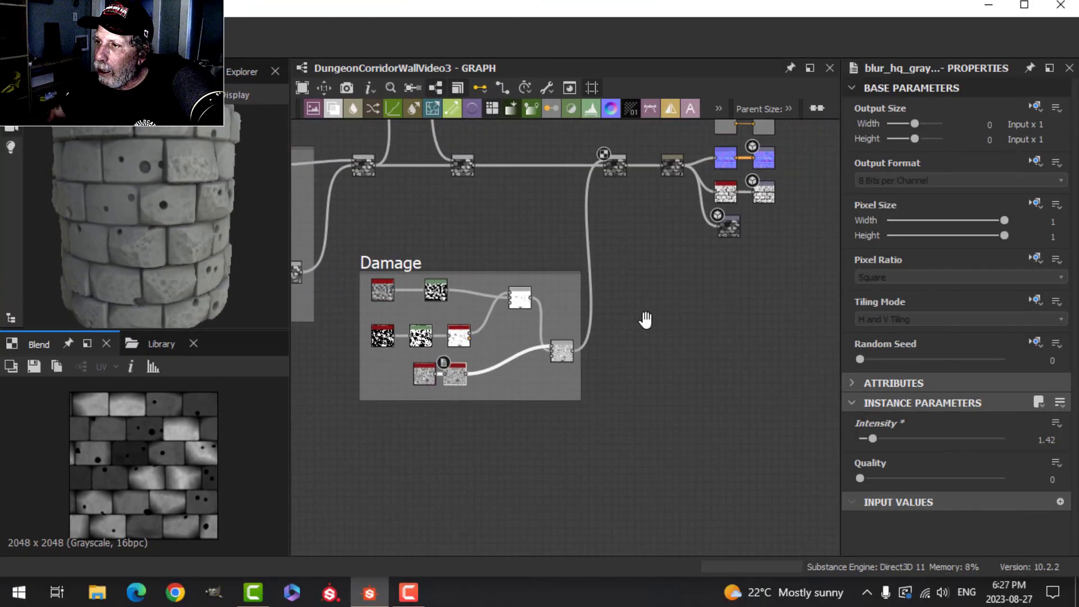
middle_drag(779, 283, 675, 422)
scroll(620, 329, up, 6)
drag(394, 157, 622, 237)
drag(596, 204, 788, 193)
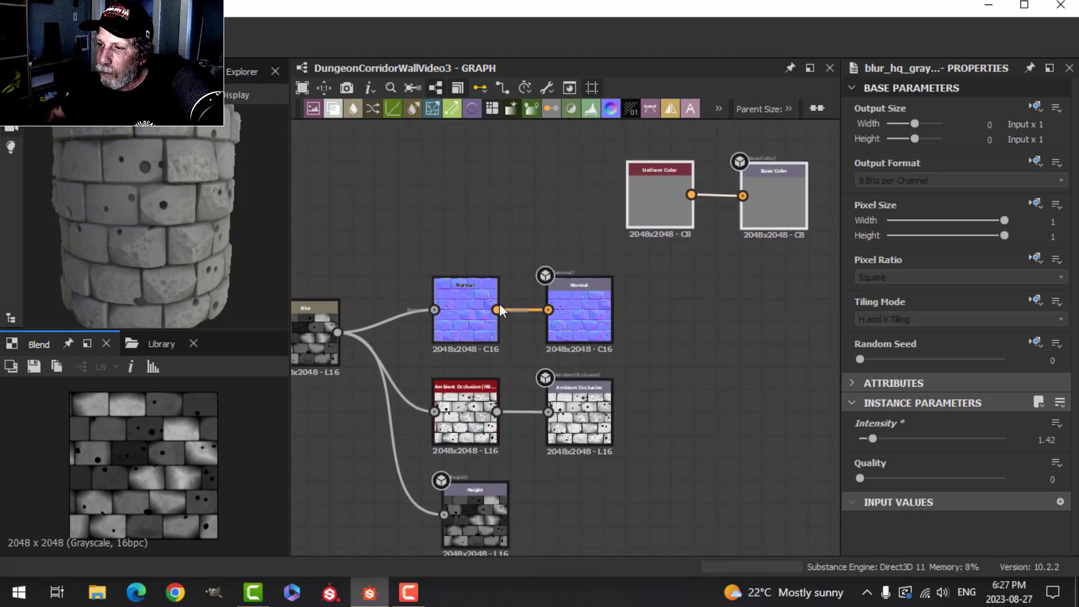
Add a Curvature Smooth node fed by the Normal node's output, above the normal chain
drag(501, 309, 458, 199)
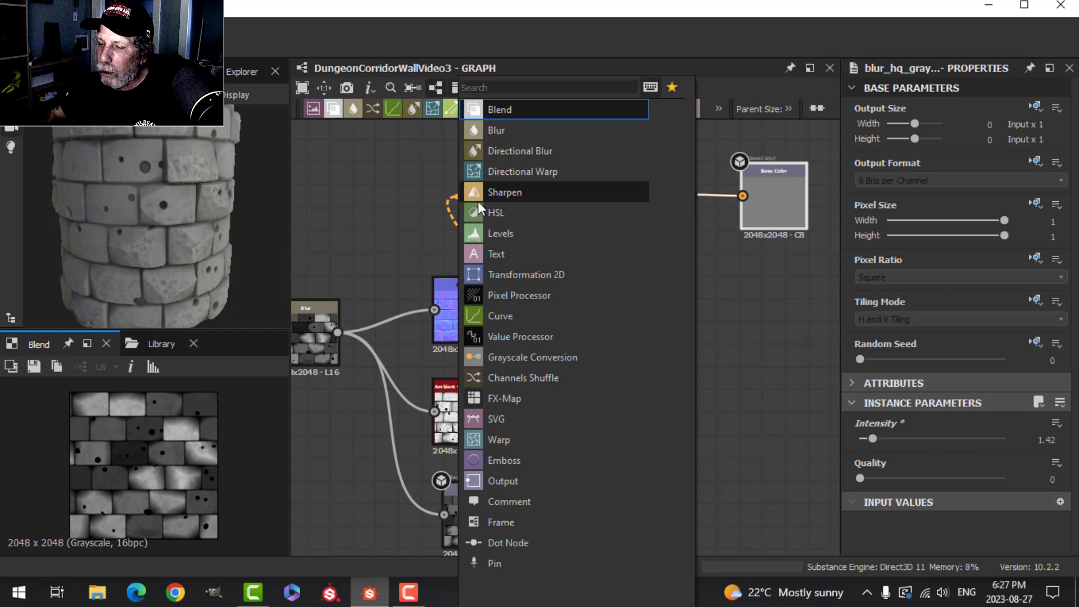
text(cur)
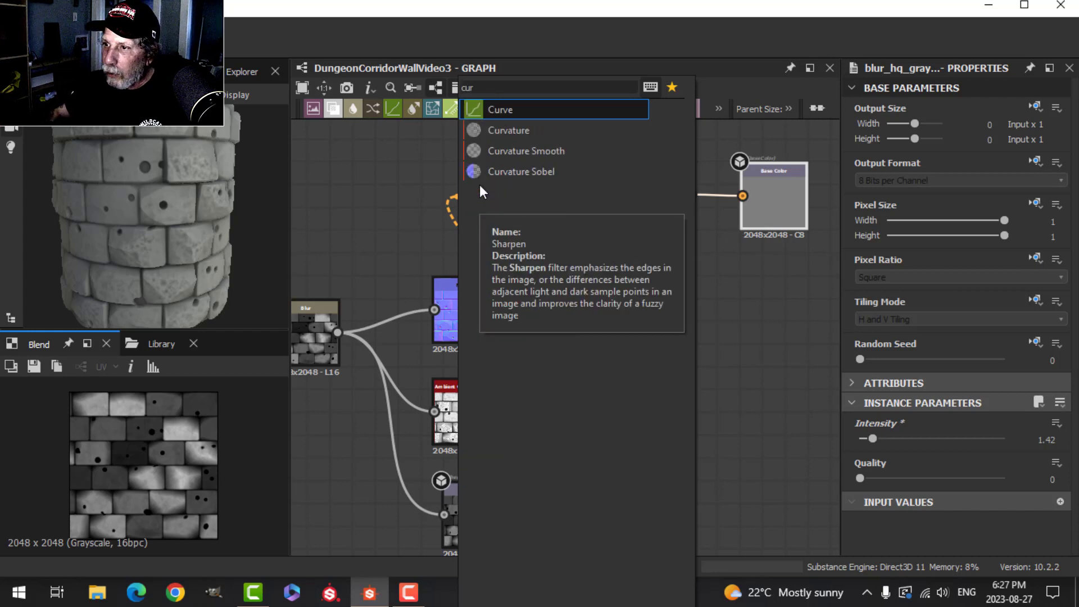
click(504, 150)
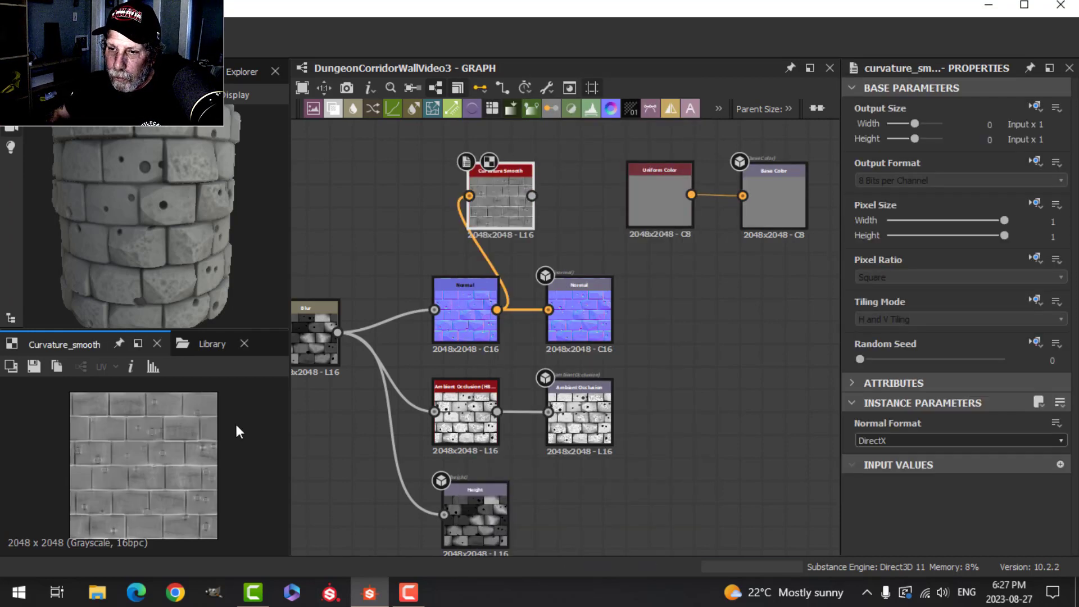
Set the Curvature Smooth node's Normal Format to OpenGL and check the brick edges in the 2D view
scroll(518, 218, up, 2)
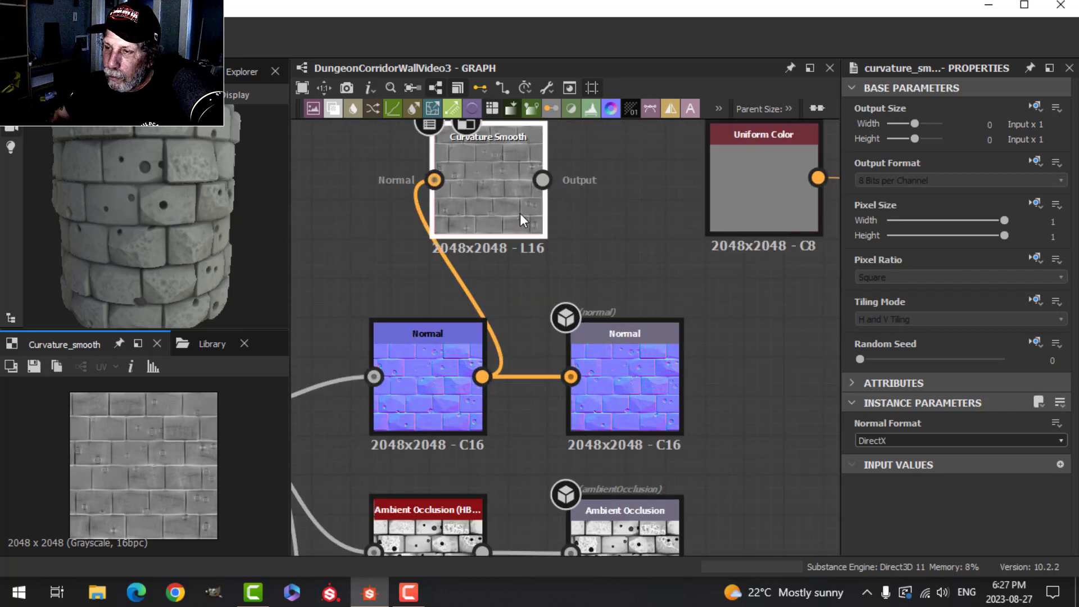
click(892, 438)
click(885, 461)
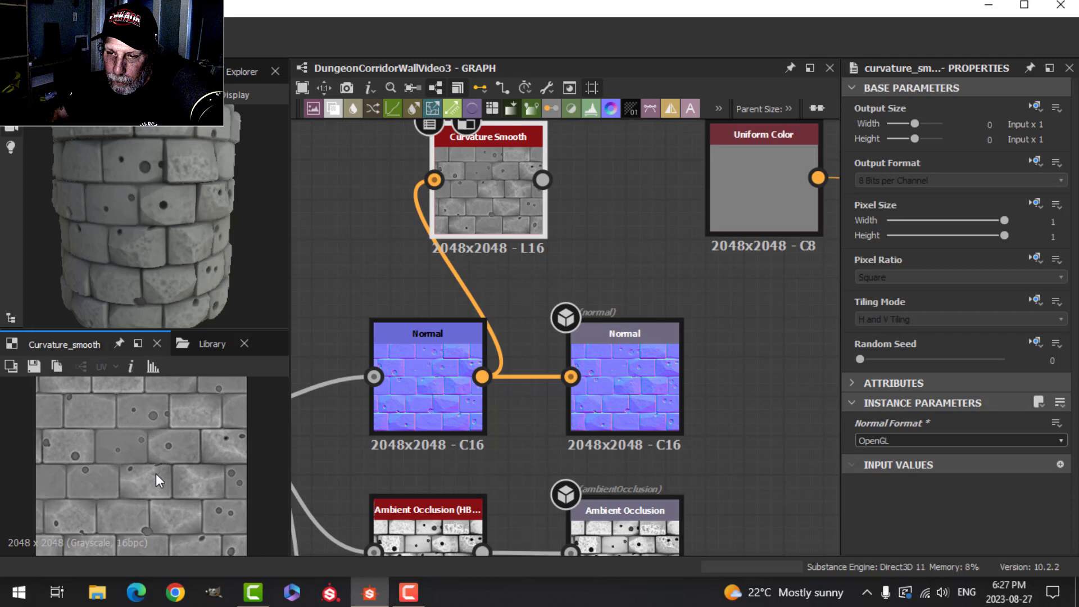
scroll(156, 473, up, 1)
scroll(156, 475, down, 1)
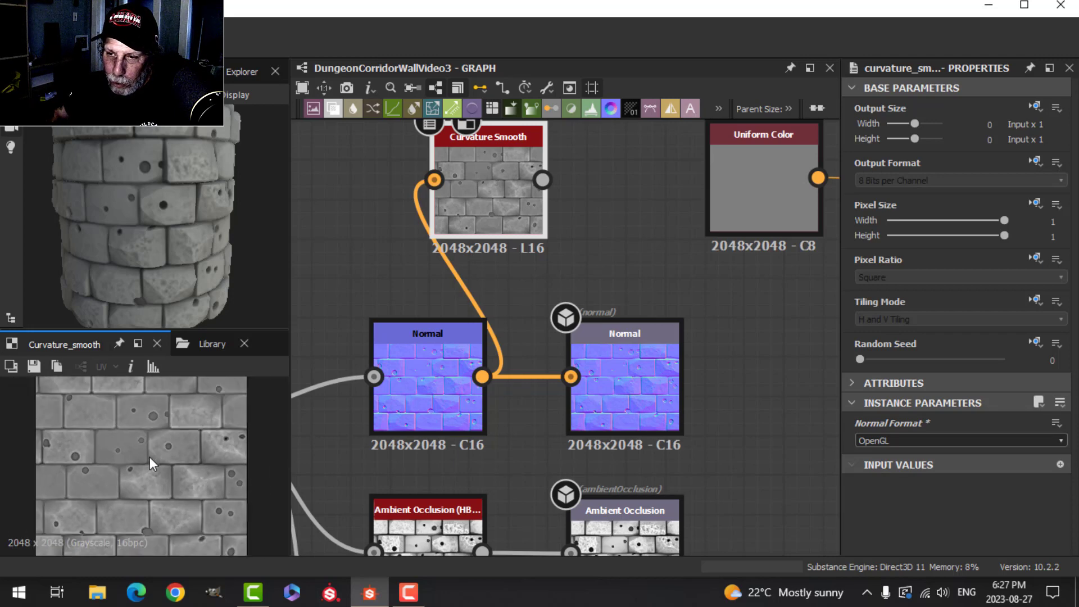
scroll(541, 284, down, 2)
Delete the Uniform Color node that feeds the Base Color output
middle_drag(578, 261, 534, 284)
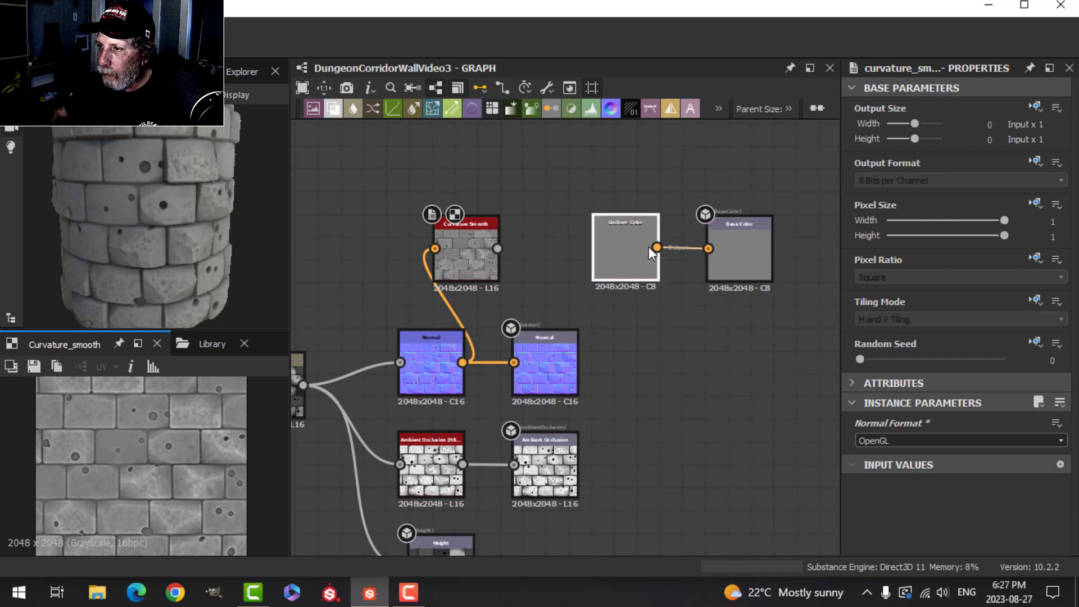
click(731, 251)
drag(628, 250, 708, 248)
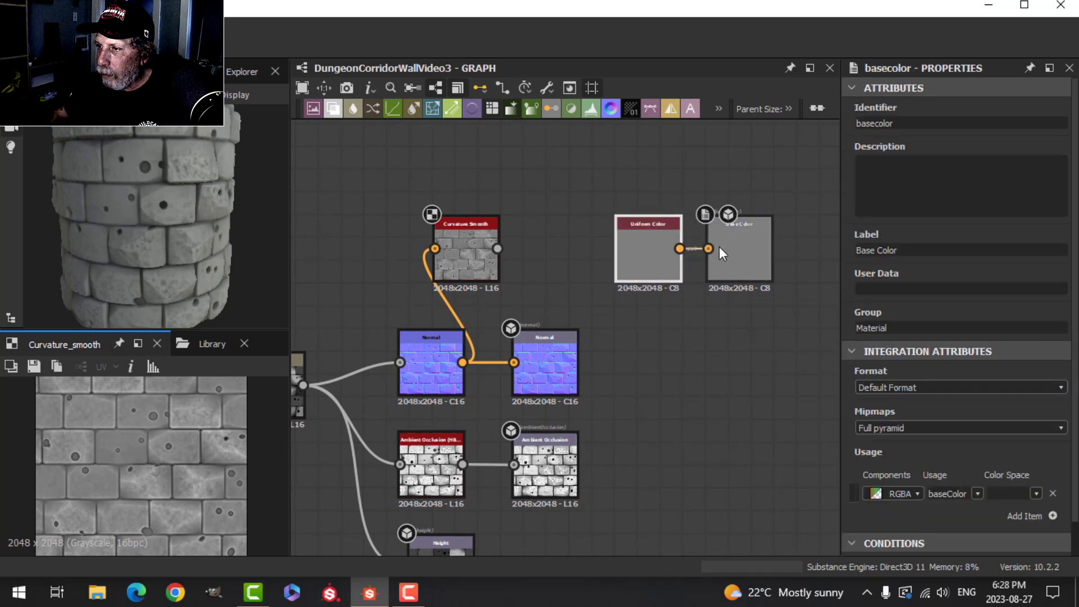
click(648, 248)
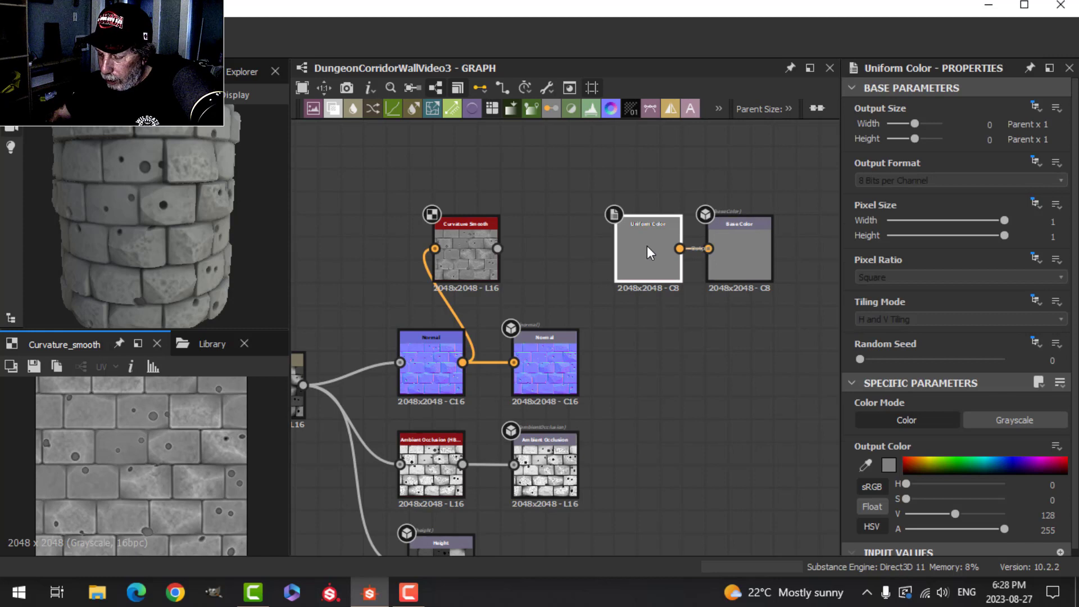
key(Delete)
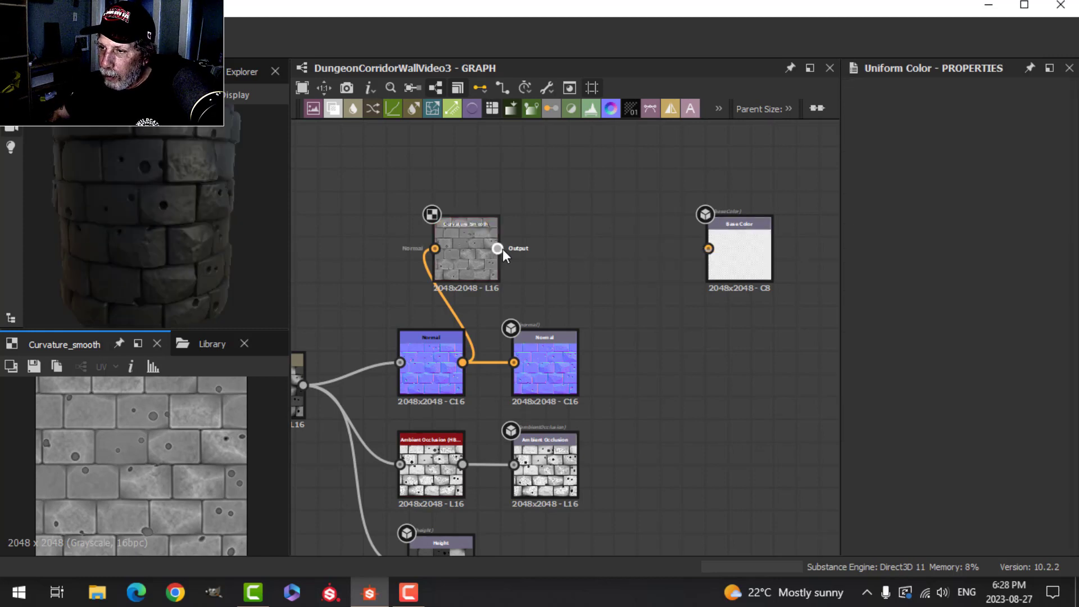
Add a Gradient Map node after Curvature Smooth and set its gradient's dark start key to near-black #101111
drag(499, 248, 535, 204)
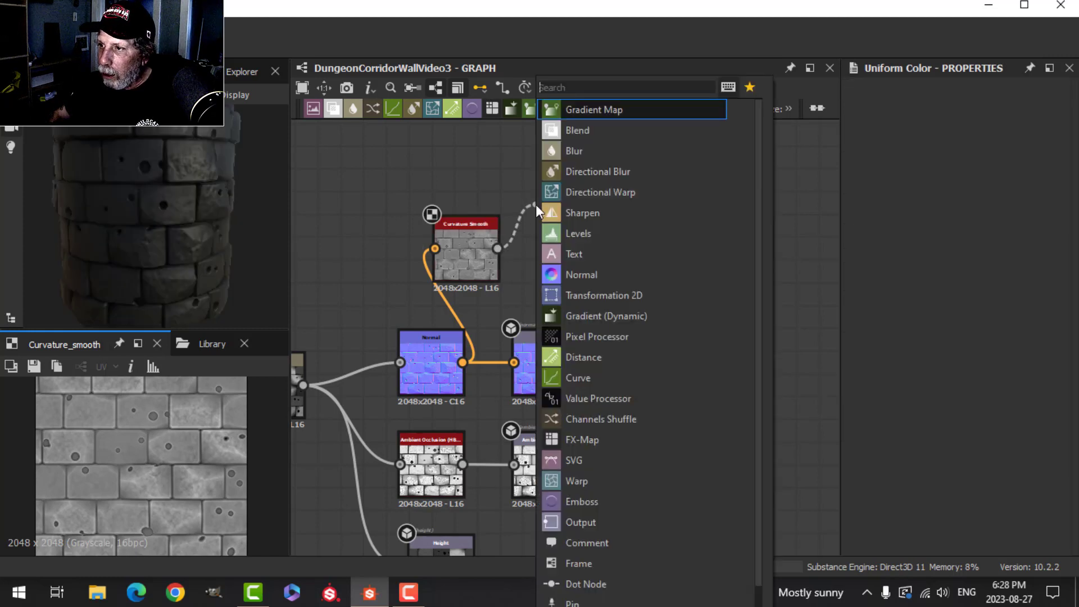
click(602, 110)
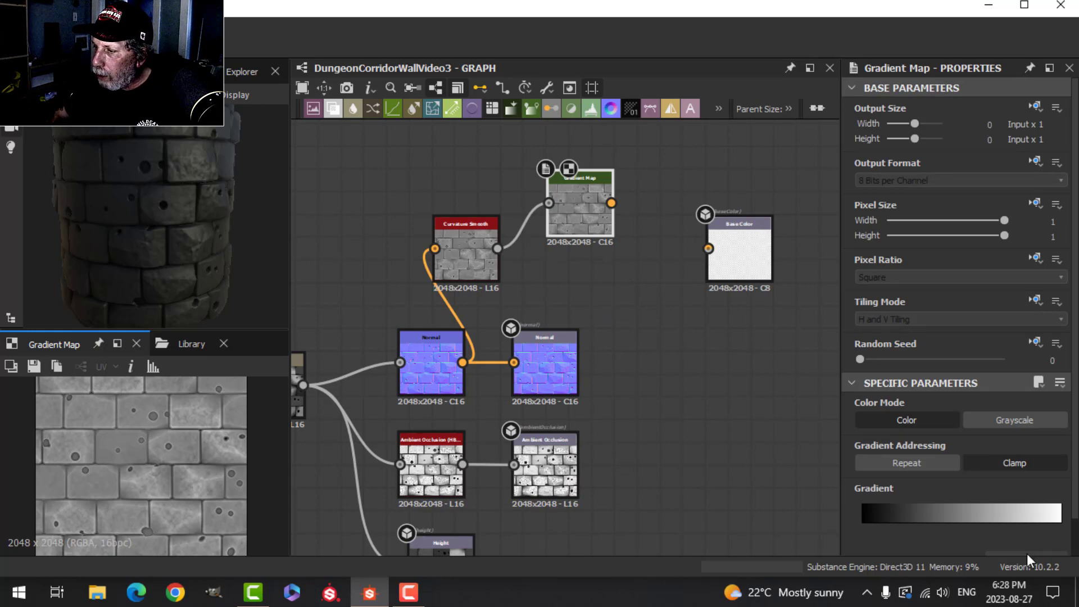
click(965, 512)
click(588, 111)
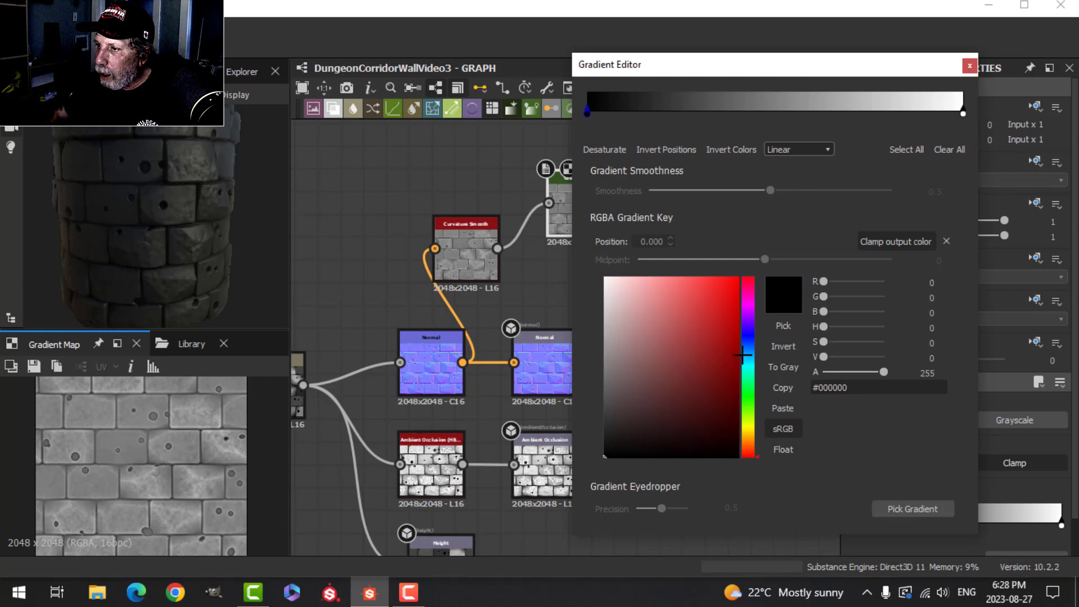
click(751, 355)
click(615, 445)
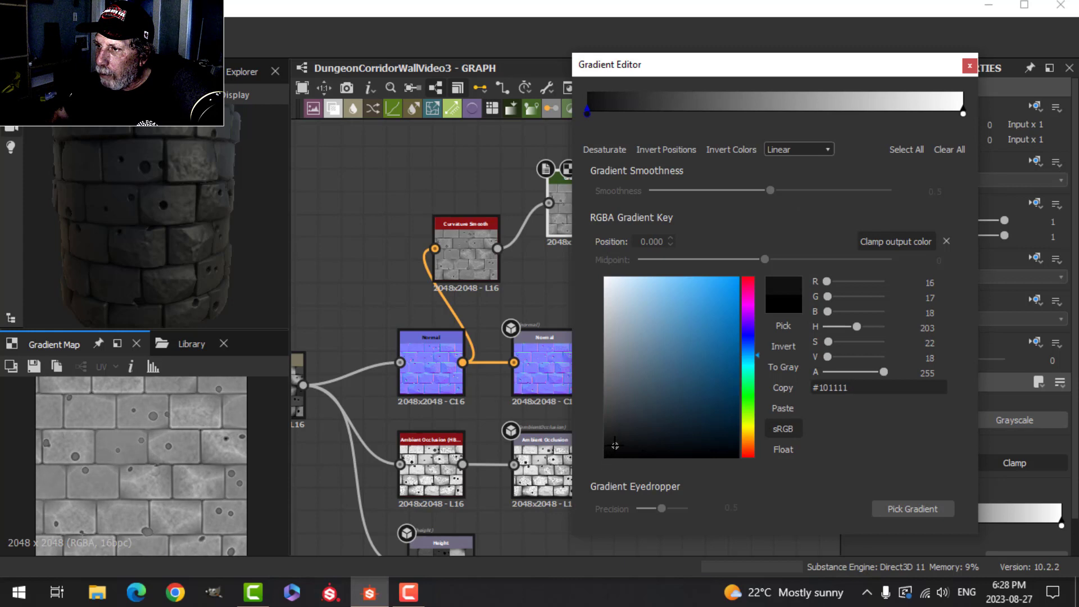
Add a gradient key at position 0.361 and color it slate blue, #39586b
click(723, 111)
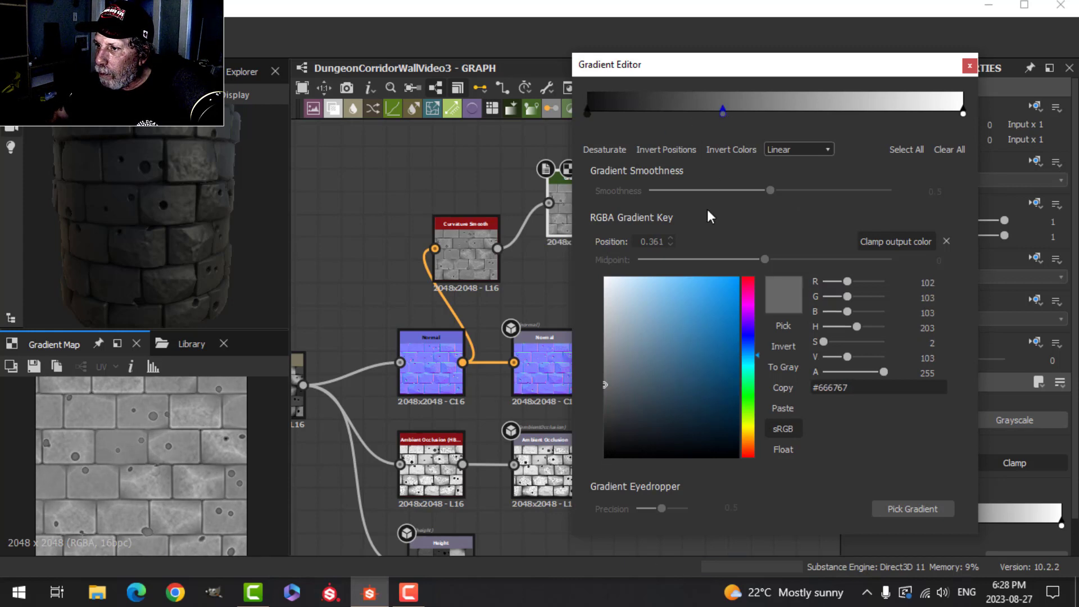
click(649, 377)
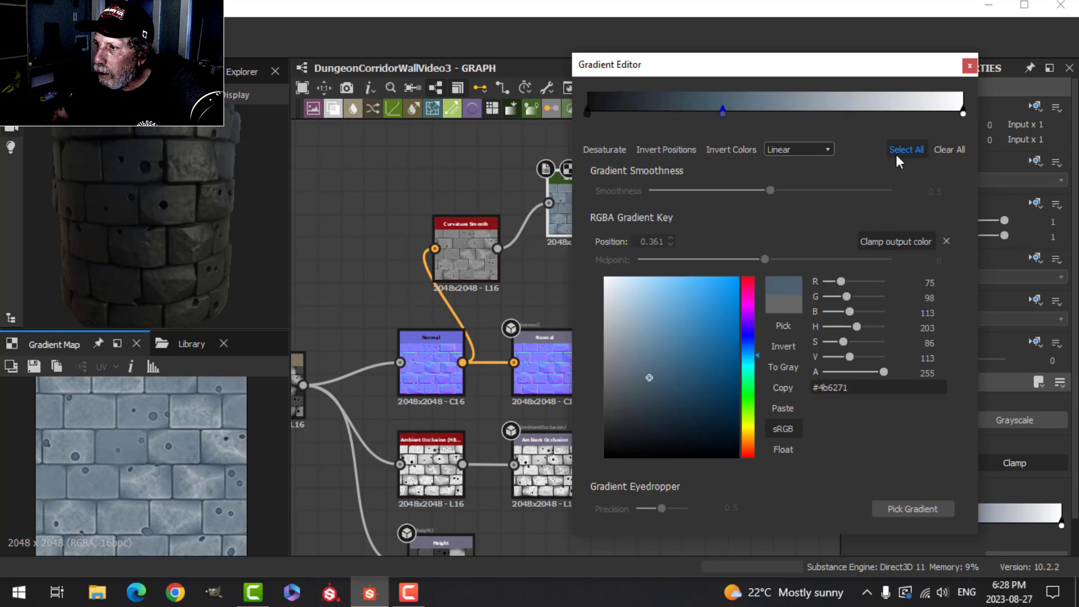
click(666, 382)
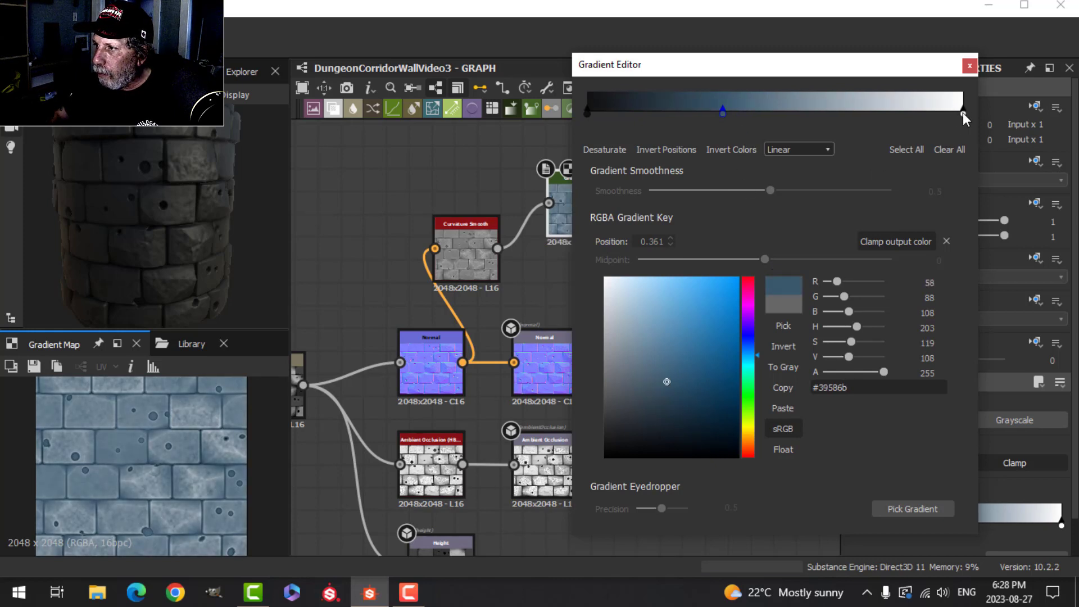
Move the gradient's white key to 0.787 with pale blue #d5e2ed, and shift the middle key to 0.367
drag(963, 113, 883, 130)
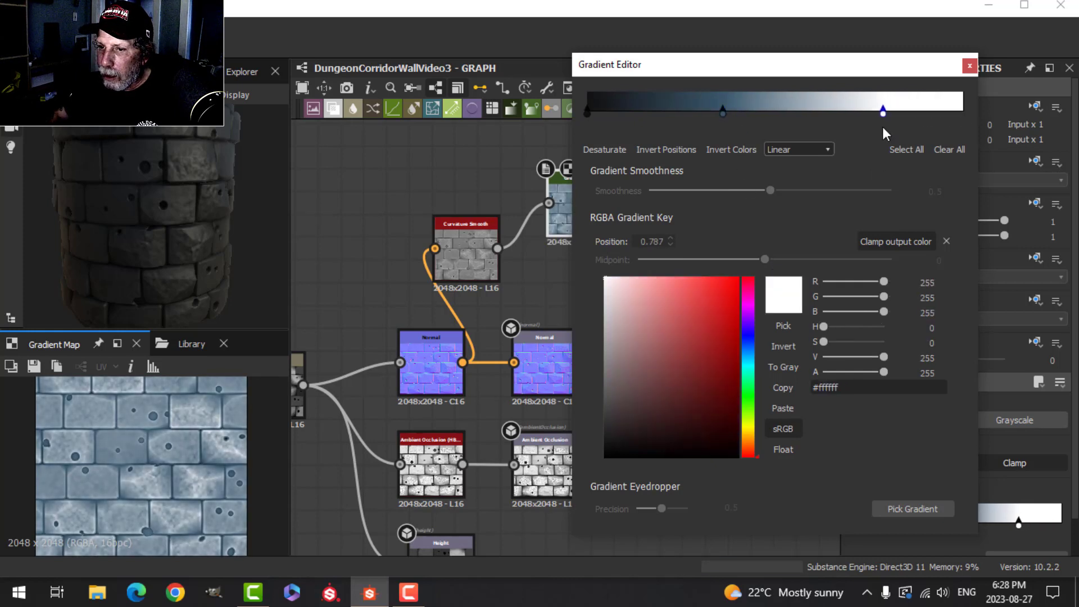
click(752, 353)
drag(643, 324, 617, 289)
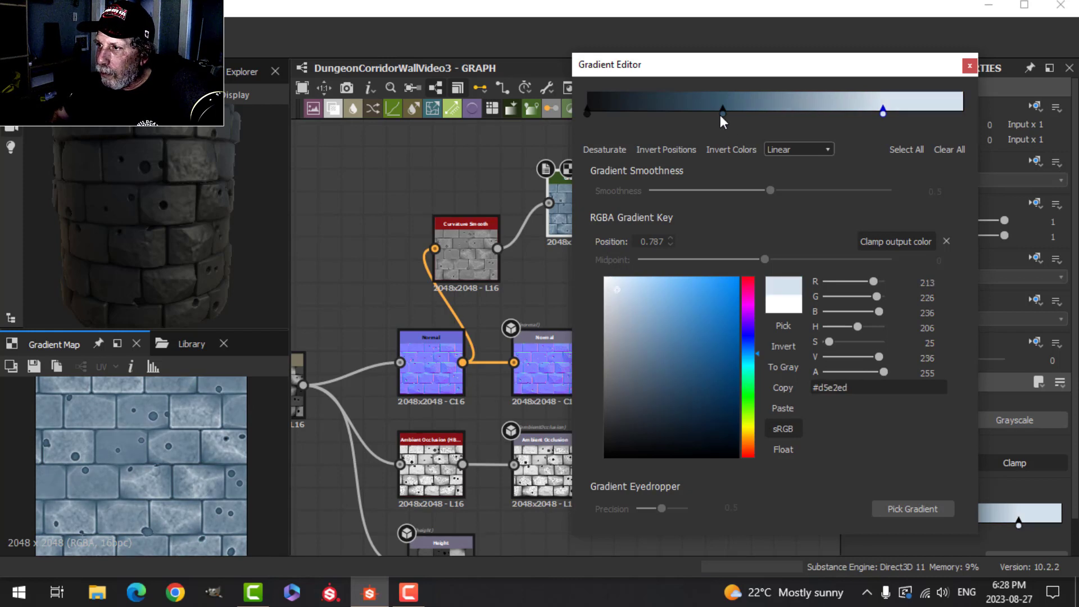
drag(722, 114, 725, 112)
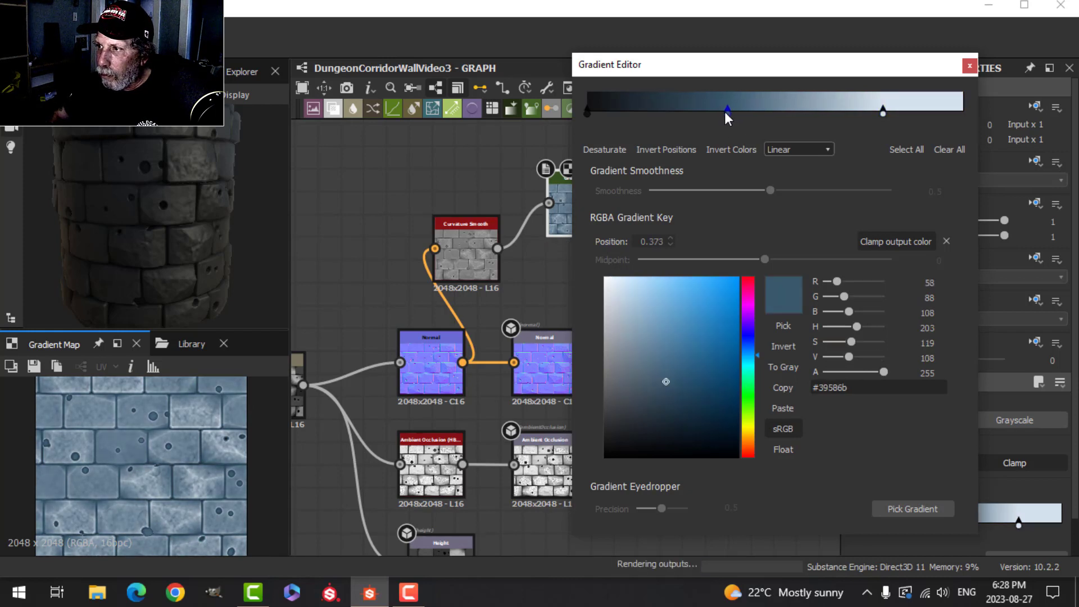
click(969, 66)
Connect the Gradient Map's output to the Base Color output and check the blue bricks on the 3D cylinder
scroll(639, 240, down, 1)
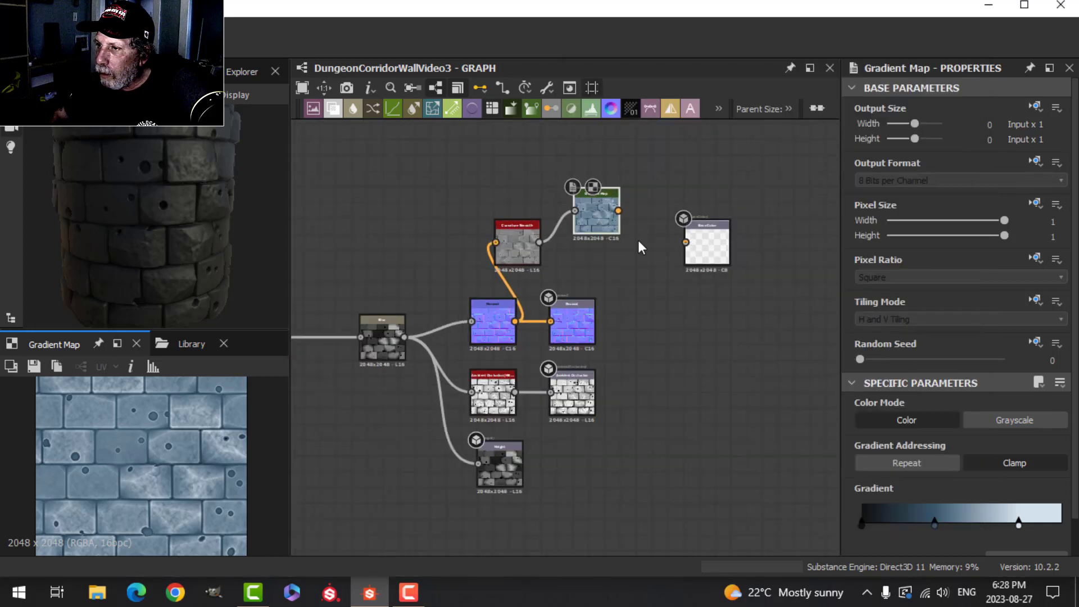
scroll(639, 241, up, 1)
drag(609, 197, 707, 242)
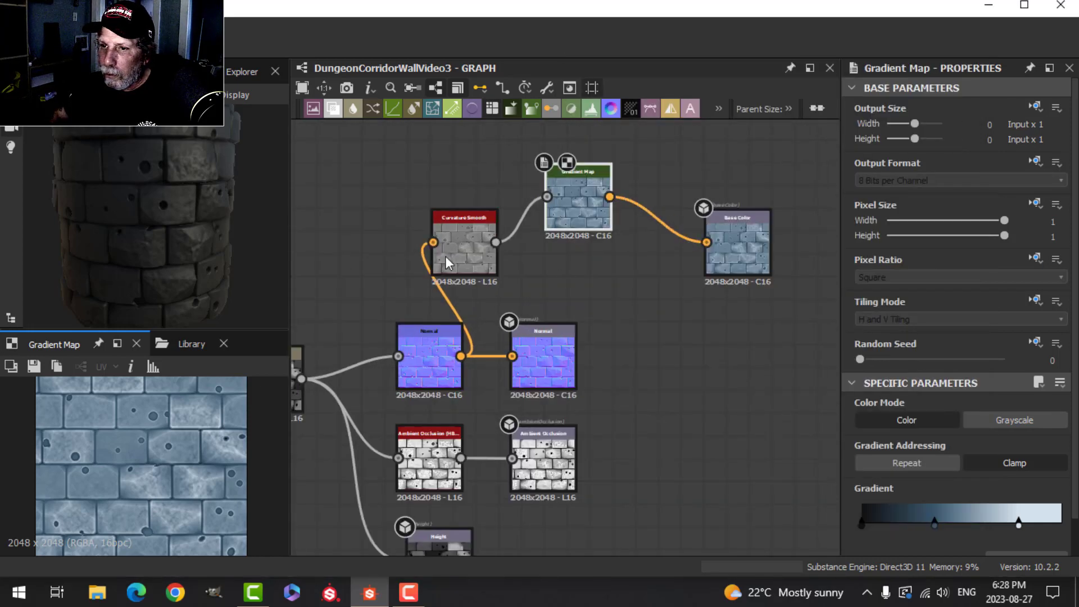
drag(207, 252, 184, 221)
mouse_move(184, 220)
right_down()
mouse_move(210, 259)
mouse_move(198, 218)
right_up()
drag(198, 218, 204, 223)
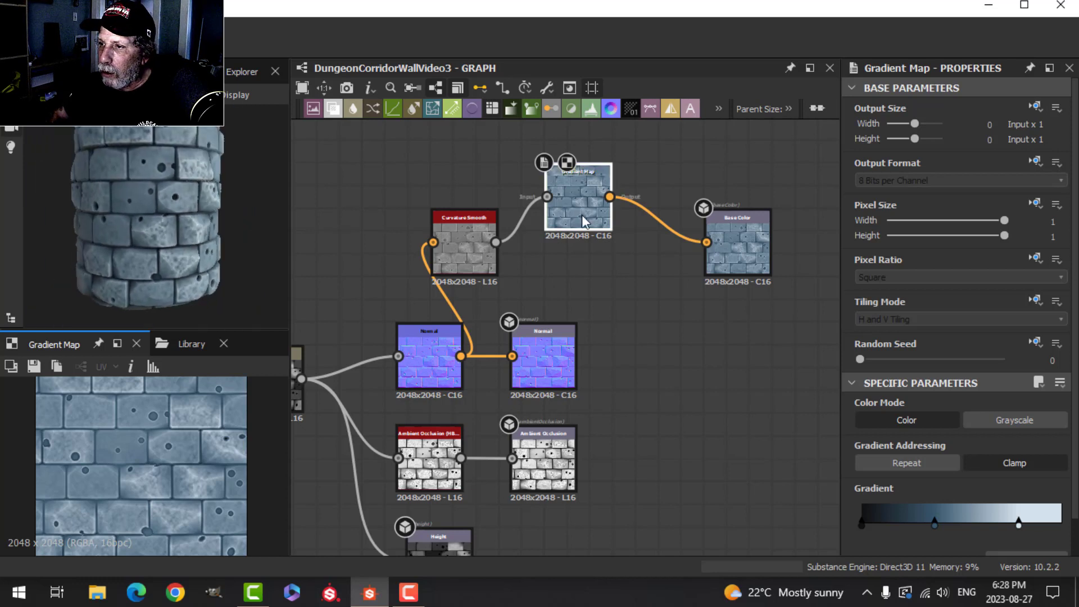
Try neutral gray #676868 on the Gradient Map's middle key and inspect the bricks on the 3D cylinder
click(1012, 553)
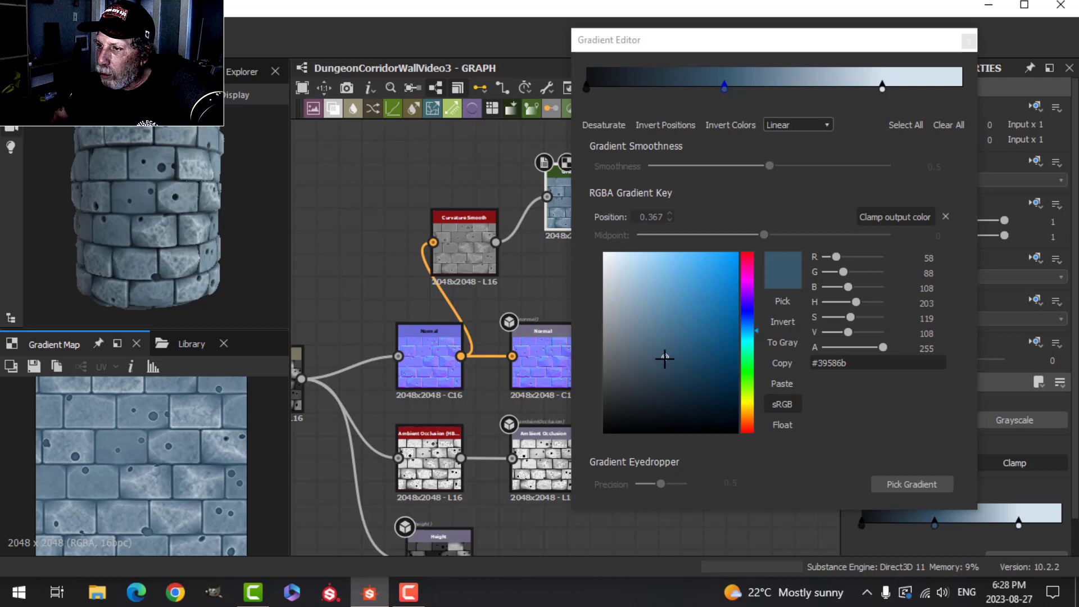
drag(664, 357, 605, 359)
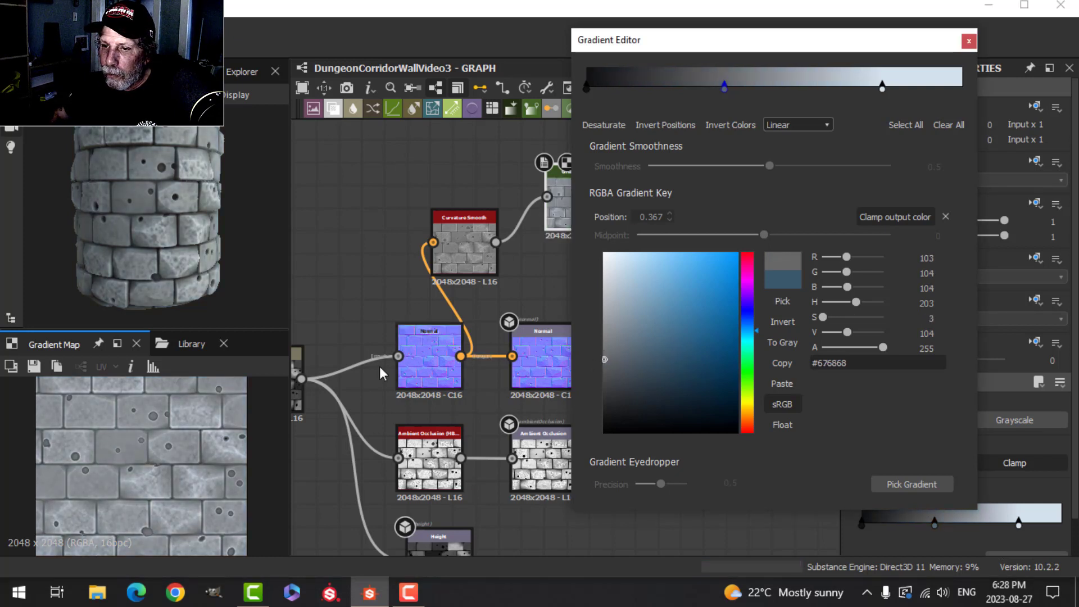
scroll(176, 216, up, 3)
scroll(181, 235, down, 4)
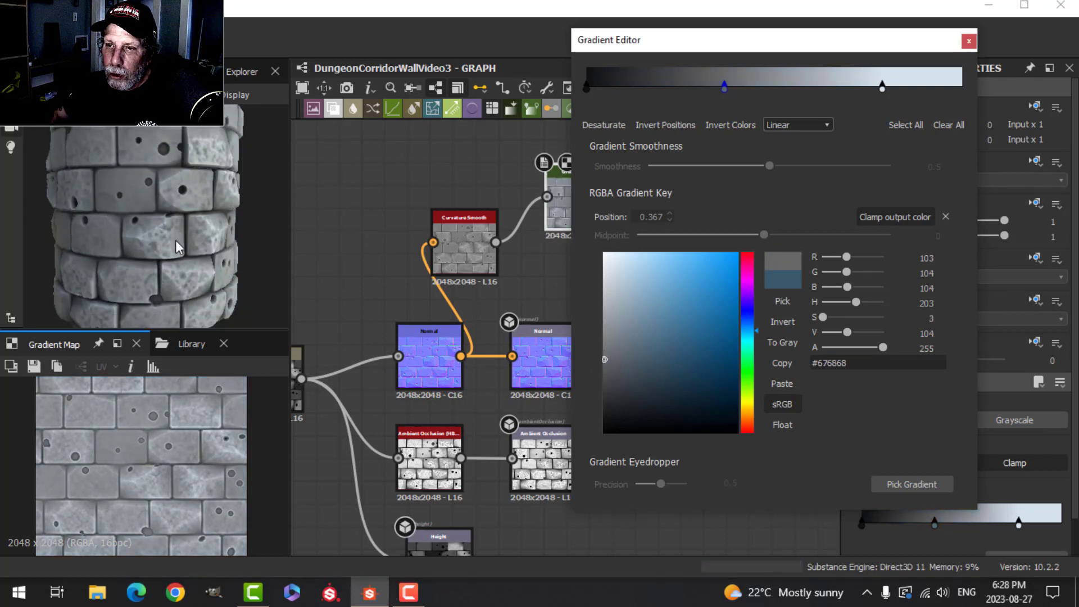
drag(219, 234, 185, 246)
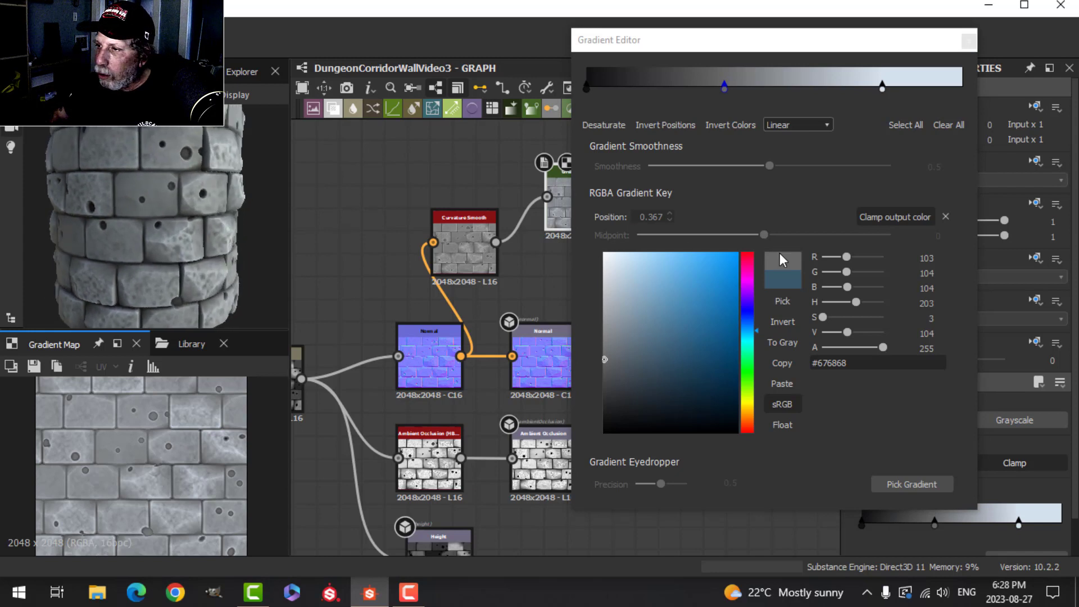
click(969, 41)
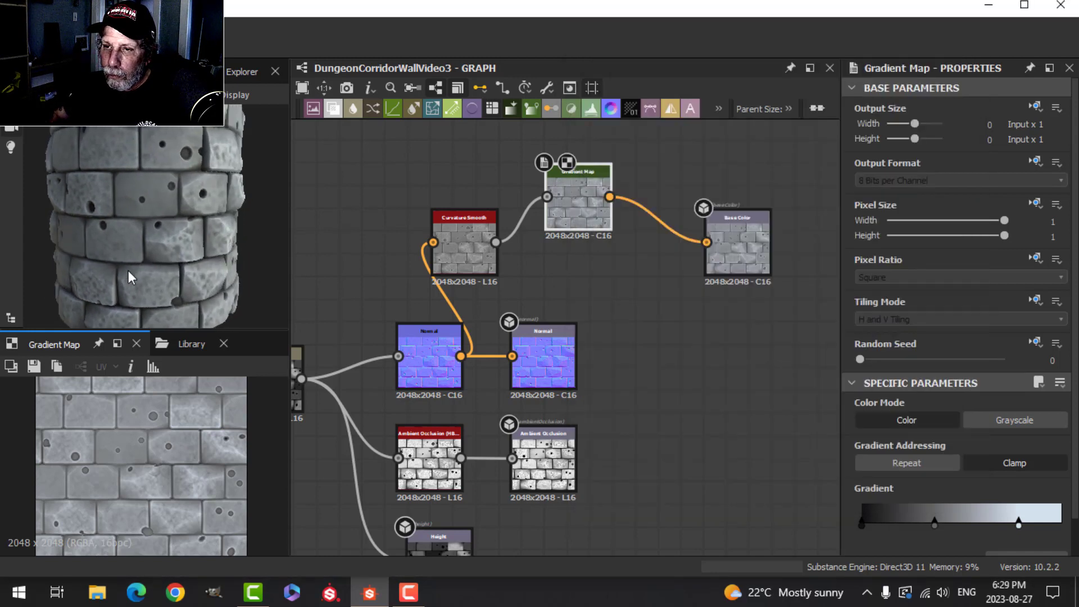
scroll(150, 271, up, 2)
scroll(150, 271, down, 2)
drag(179, 245, 204, 251)
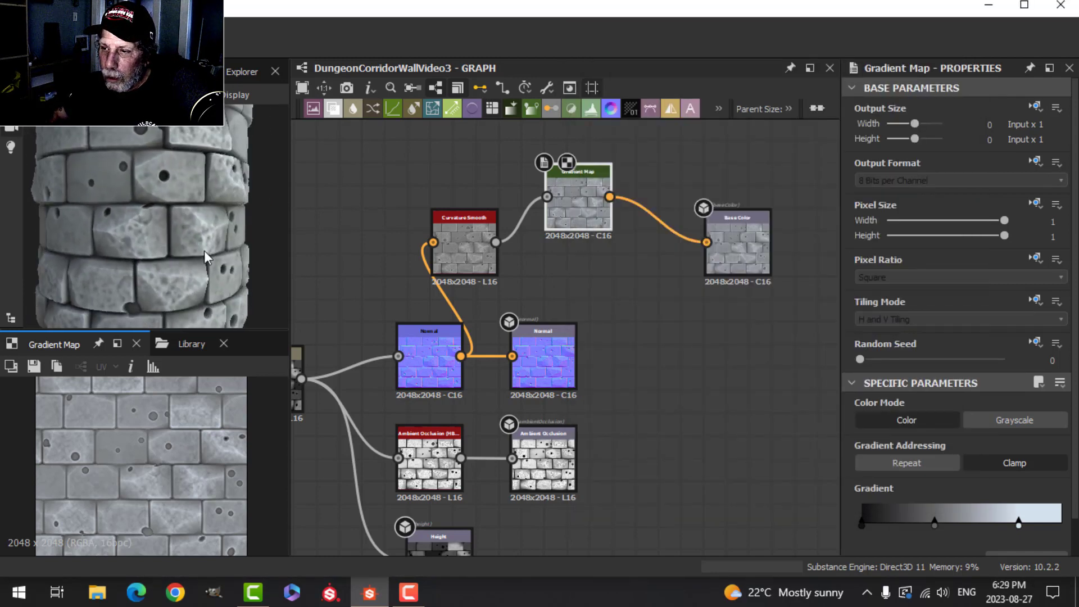
Insert a Blur HQ Grayscale node on the link between the Tiles/Chipping group's last Blend and the Blend it feeds
scroll(417, 451, down, 2)
middle_drag(417, 451, 643, 332)
scroll(493, 364, down, 3)
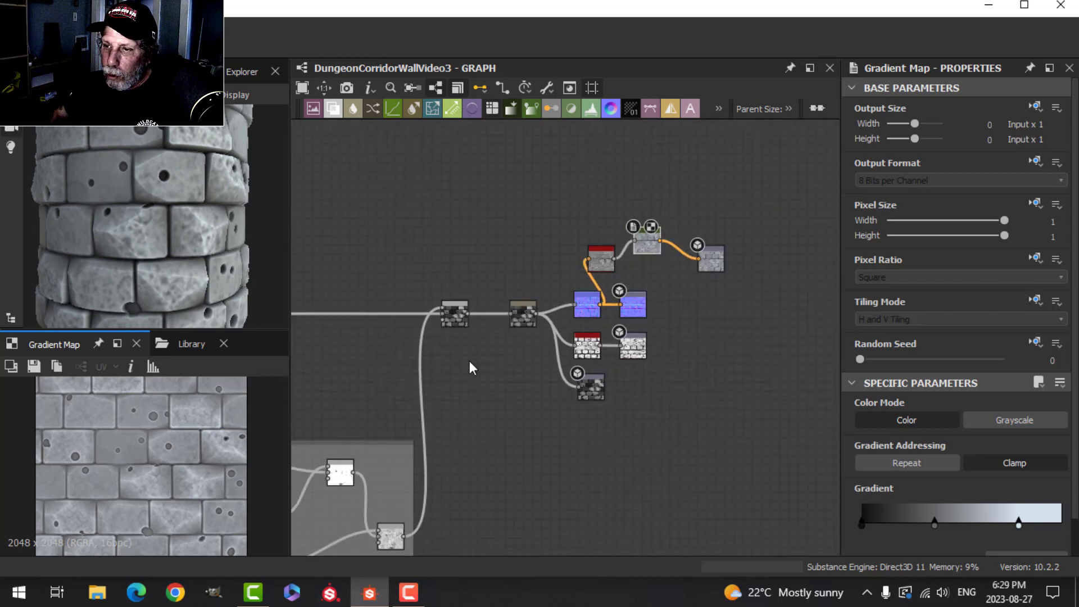
scroll(481, 406, down, 2)
middle_drag(490, 467, 794, 338)
scroll(614, 388, up, 3)
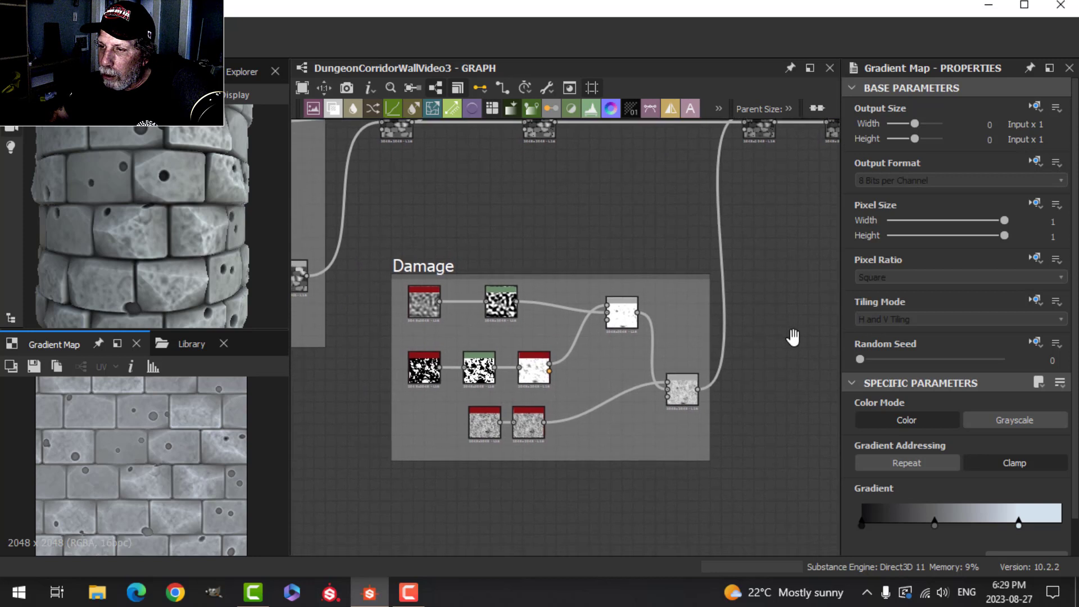
middle_drag(423, 212, 499, 298)
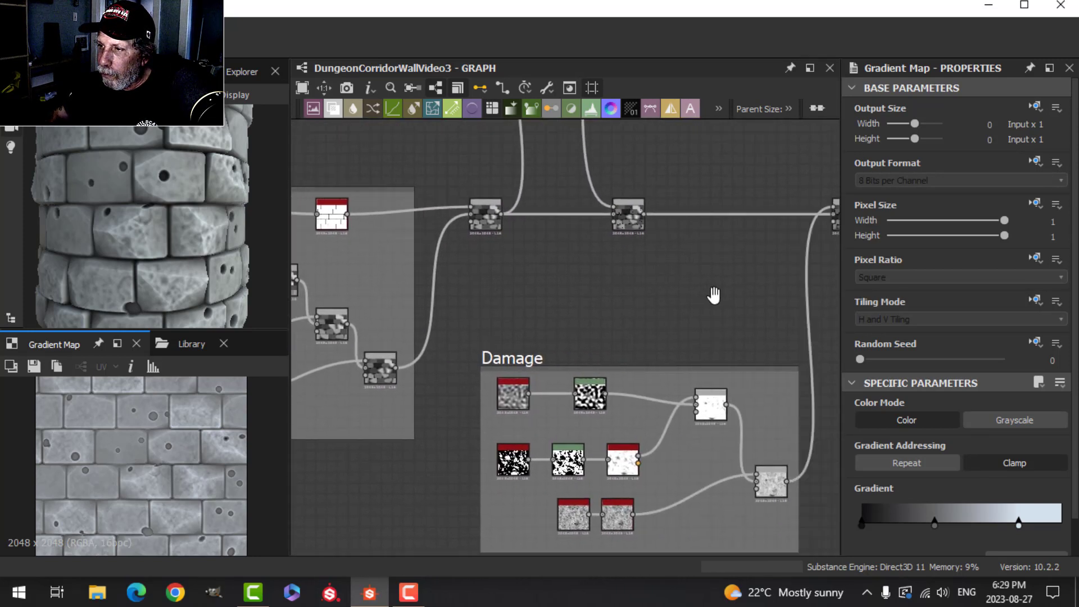
middle_drag(714, 295, 716, 246)
middle_drag(501, 262, 576, 247)
scroll(550, 261, up, 2)
key(space)
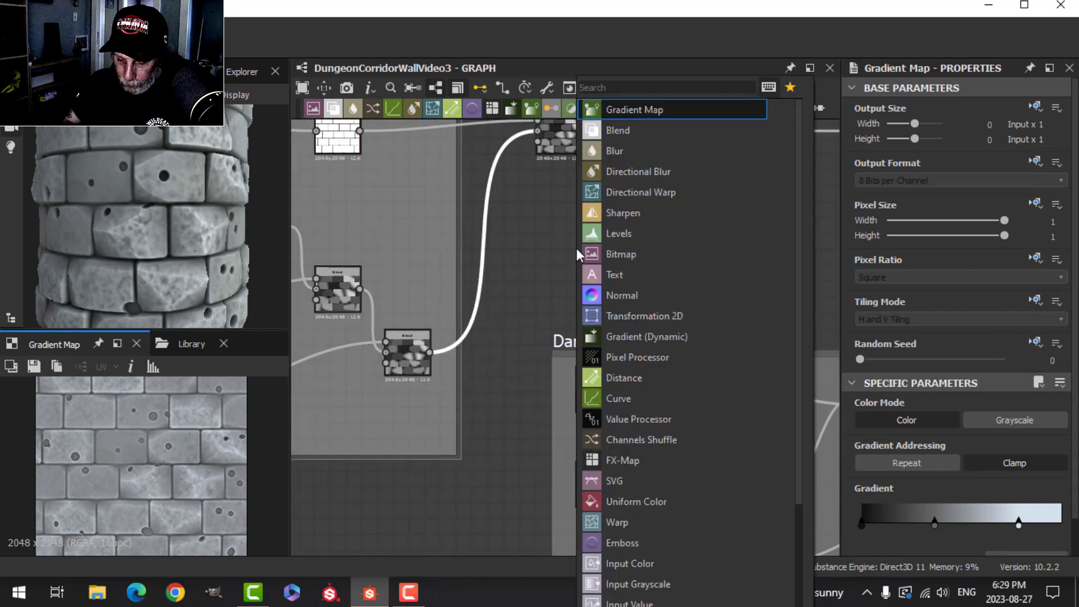
text(blur)
click(635, 151)
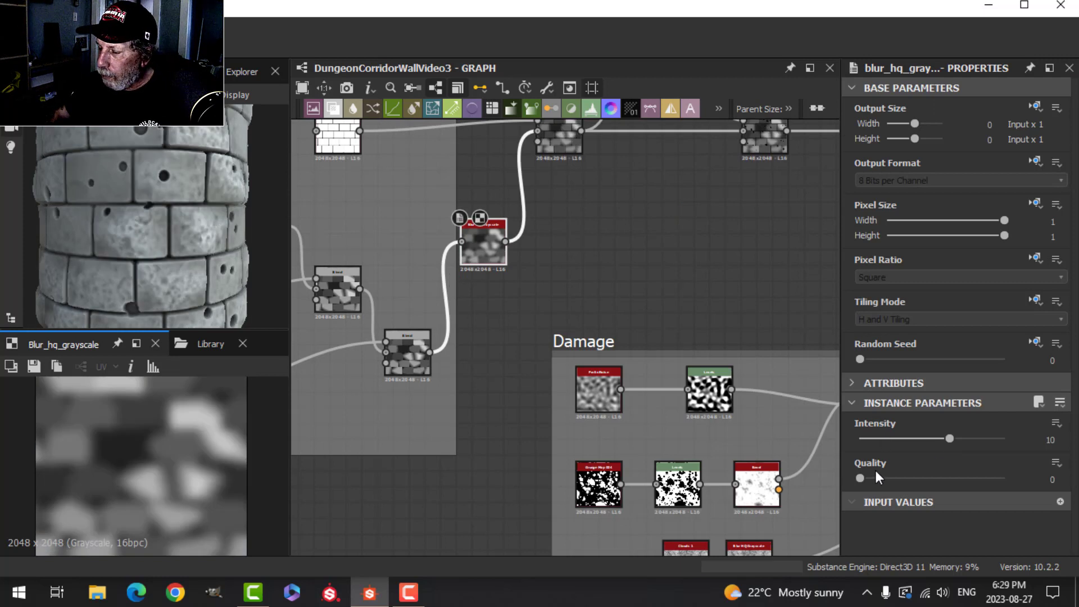
Set the Blur HQ Grayscale node's quality to 1 and intensity to 0.26, checking the brick edges on the cylinder
drag(860, 477, 996, 474)
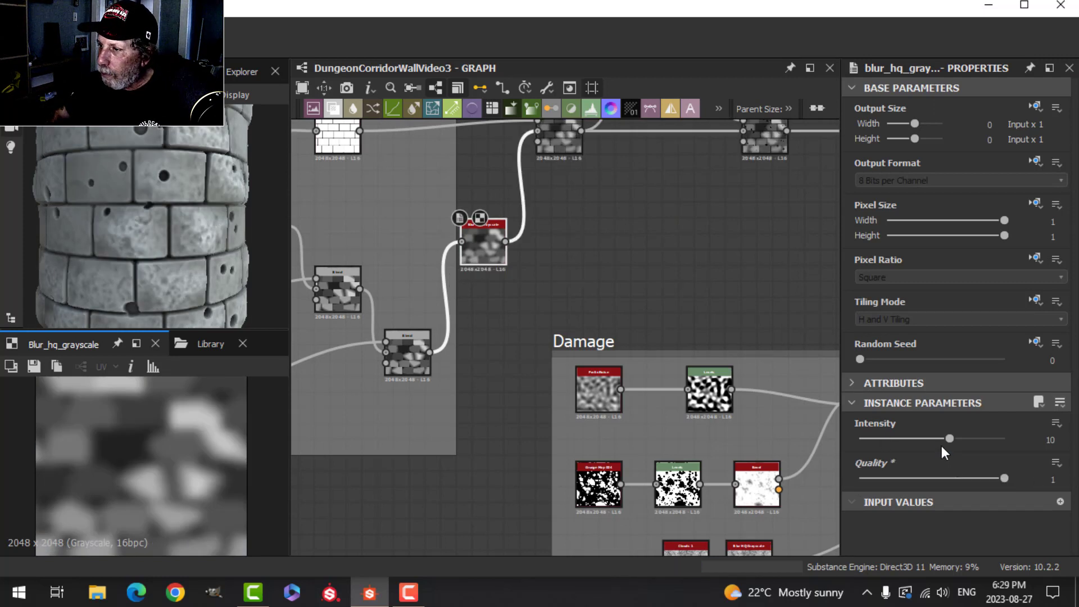
drag(949, 439, 862, 437)
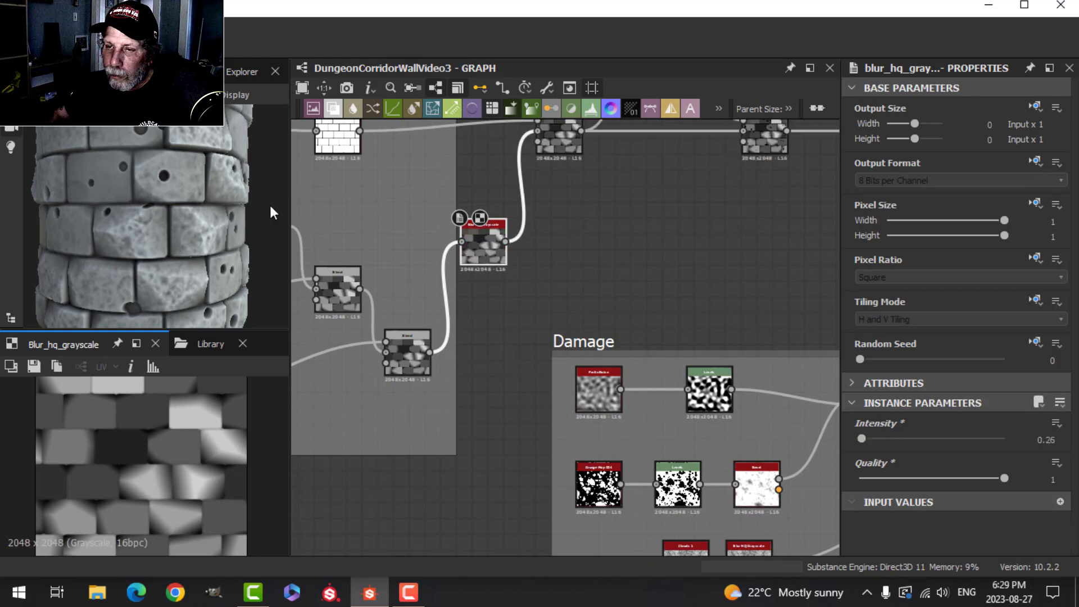
drag(181, 207, 146, 229)
scroll(146, 229, down, 4)
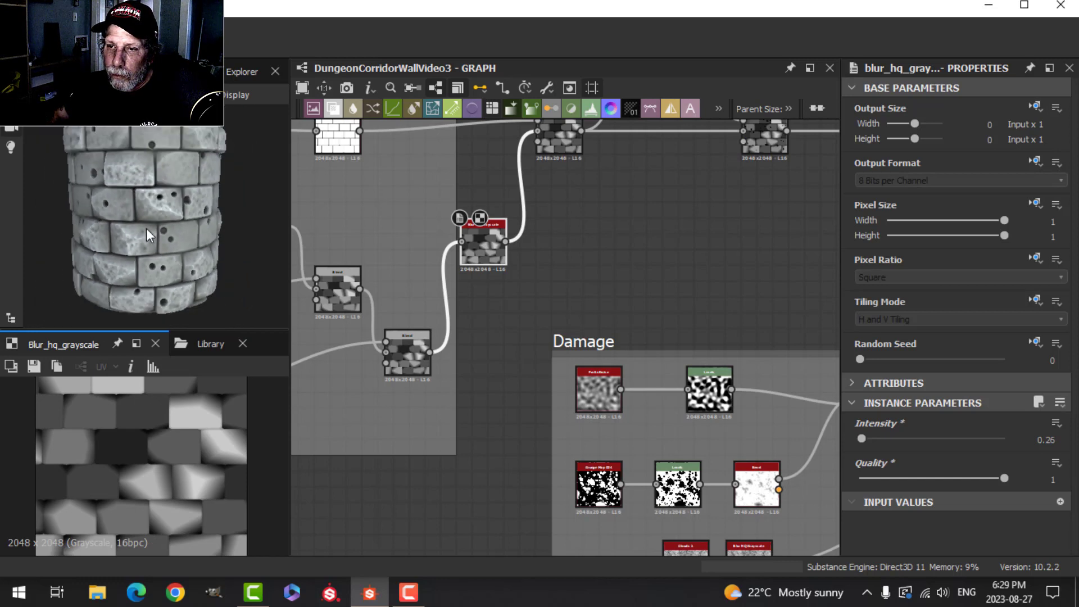
scroll(146, 229, up, 5)
scroll(176, 199, down, 4)
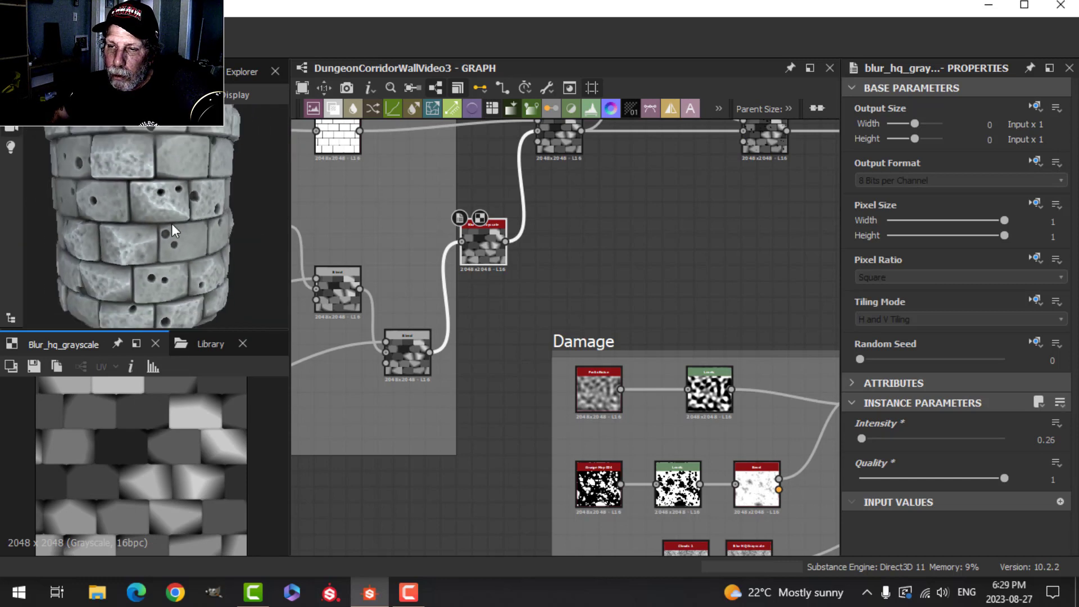
drag(176, 186, 236, 239)
Recolor the Gradient Map's middle key at position 0.367 to muted slate blue, #435a69
scroll(700, 227, down, 5)
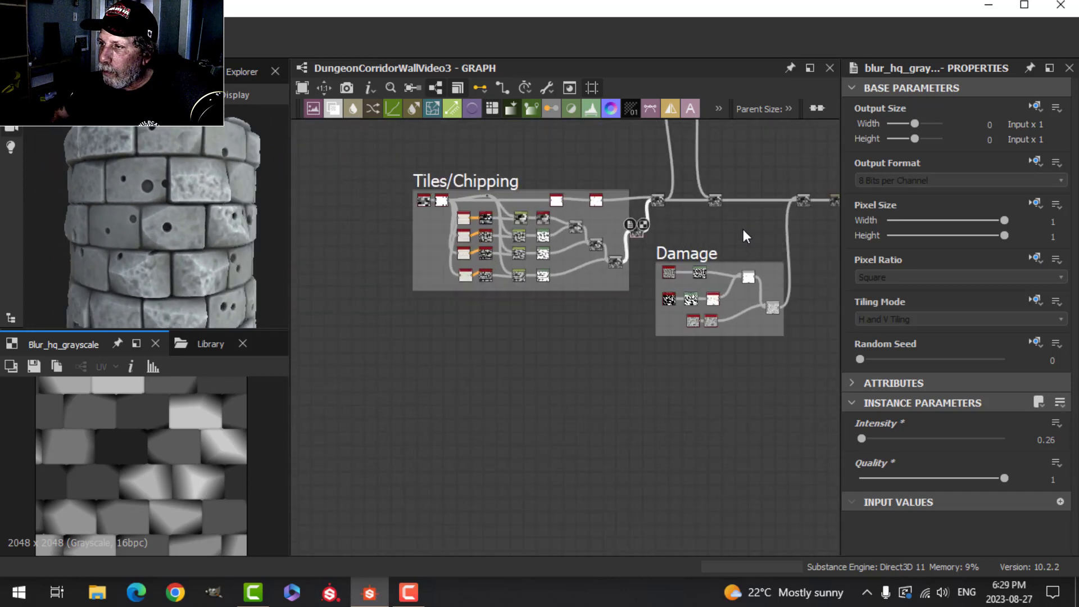
middle_drag(742, 236, 433, 270)
scroll(541, 285, up, 10)
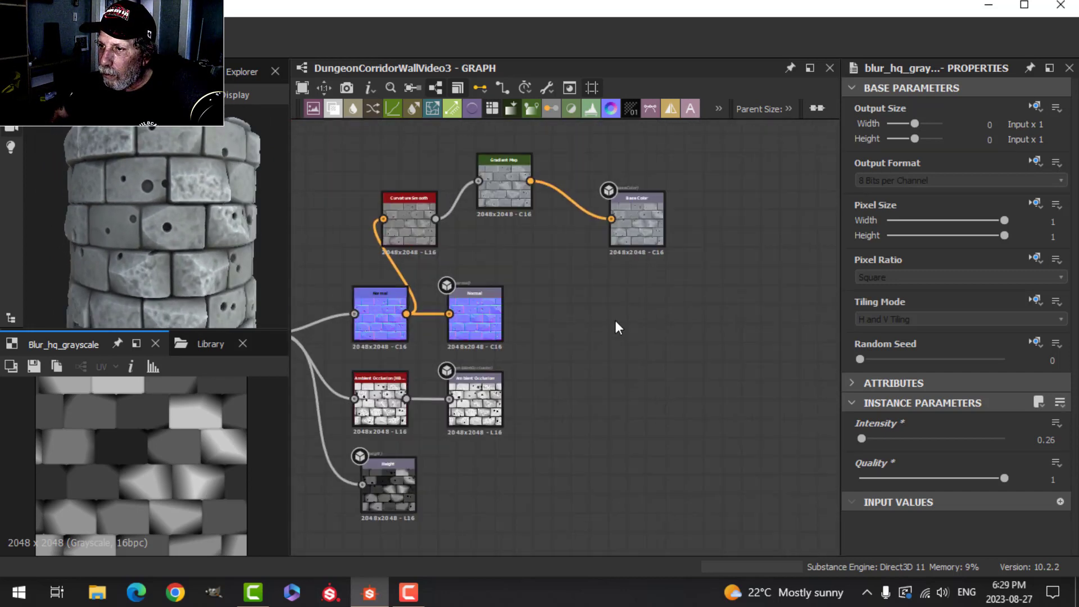
click(491, 167)
middle_drag(567, 352, 611, 360)
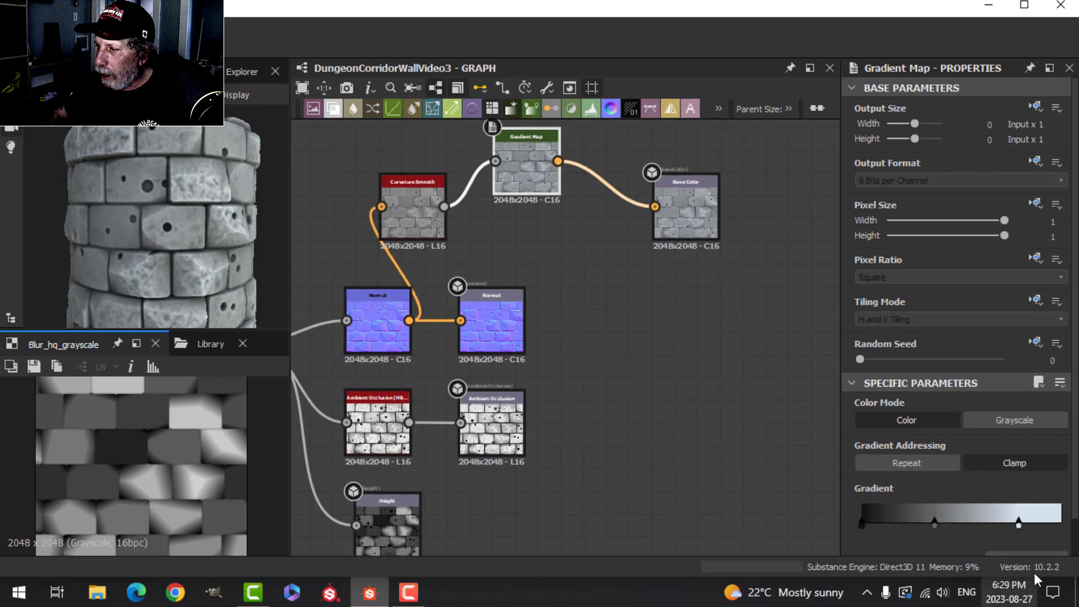
click(1023, 554)
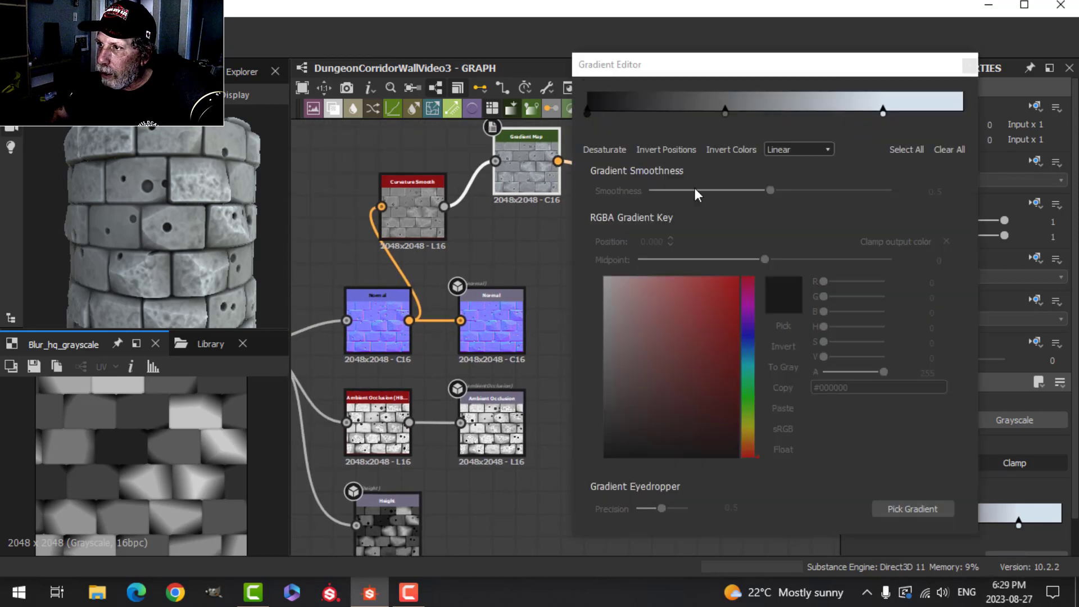
click(726, 113)
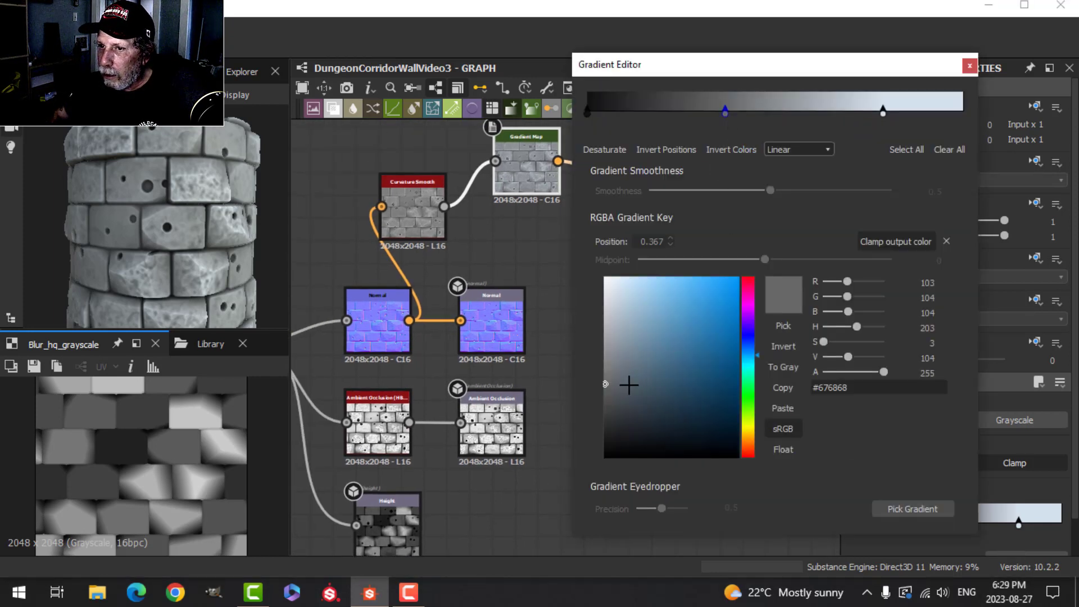
click(656, 386)
click(662, 384)
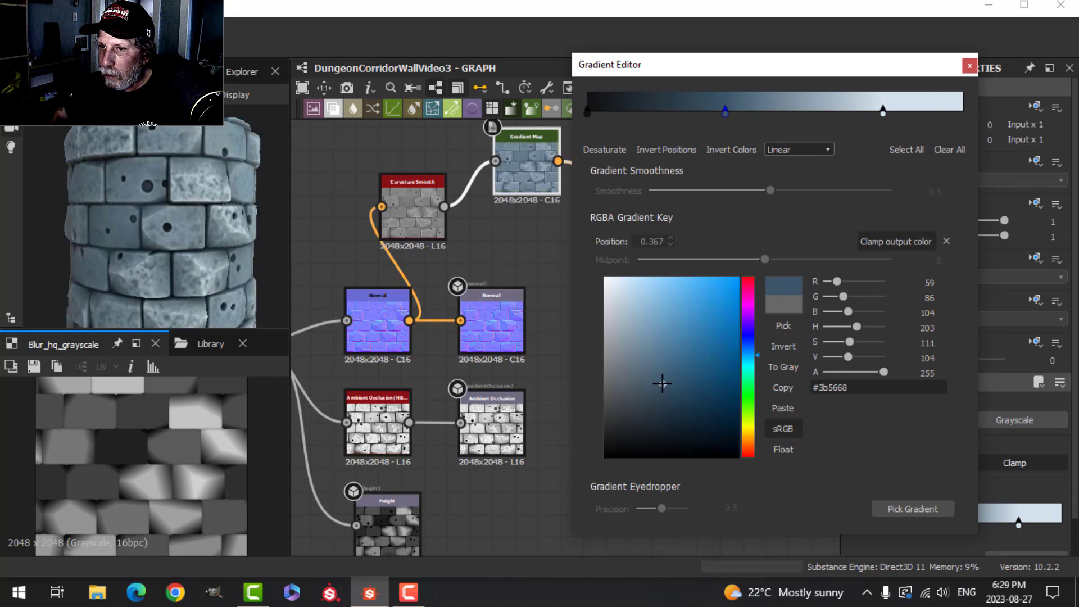
drag(662, 384, 653, 383)
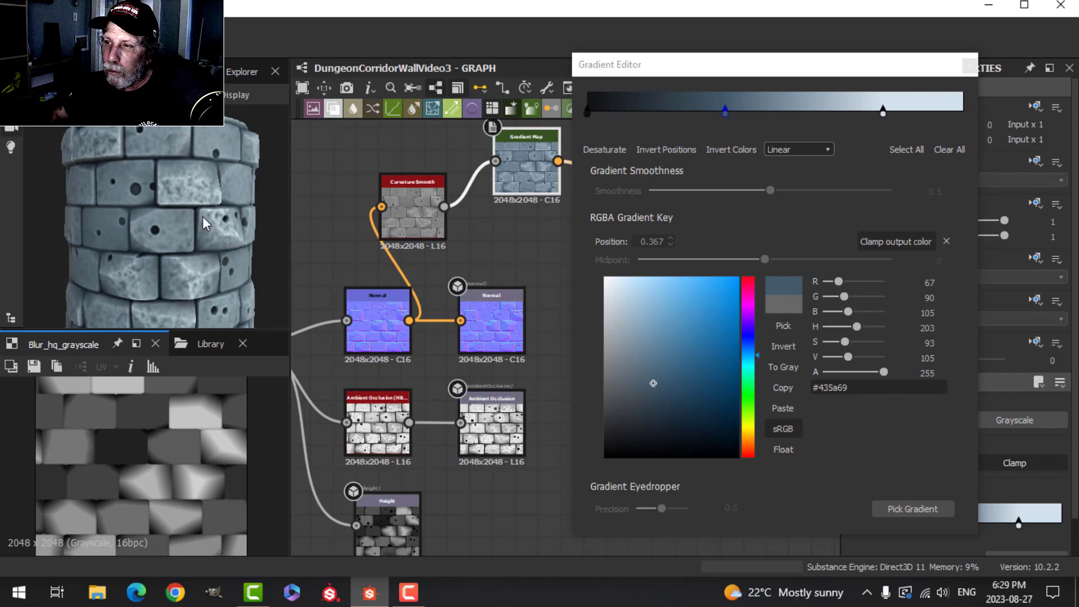
click(970, 66)
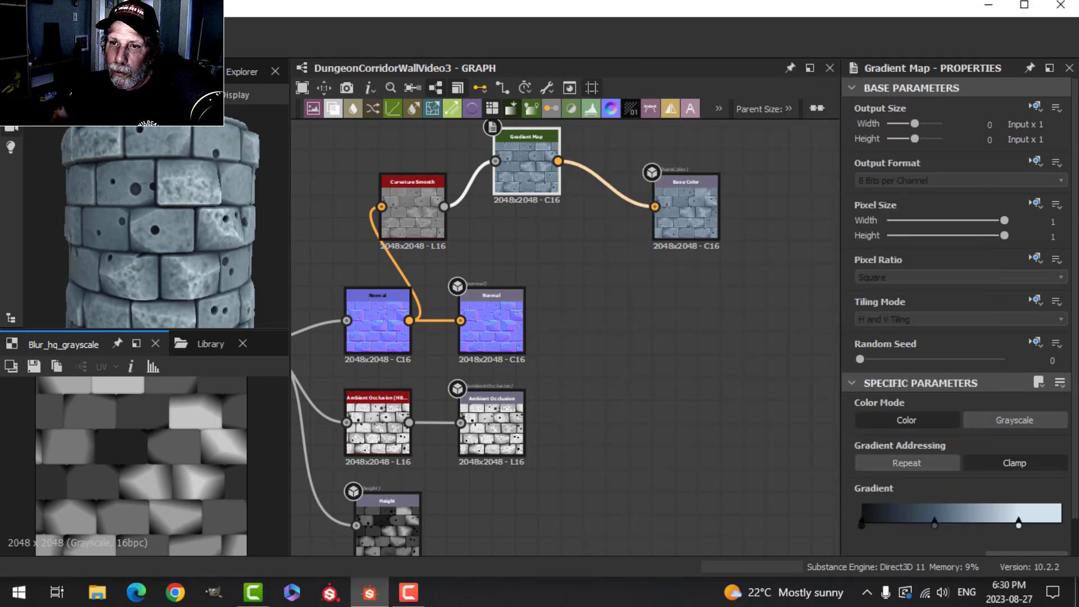
Switch the 3D preview mesh to Plane (hi-res) and inspect the blue stone wall on it from several angles
click(16, 95)
click(76, 231)
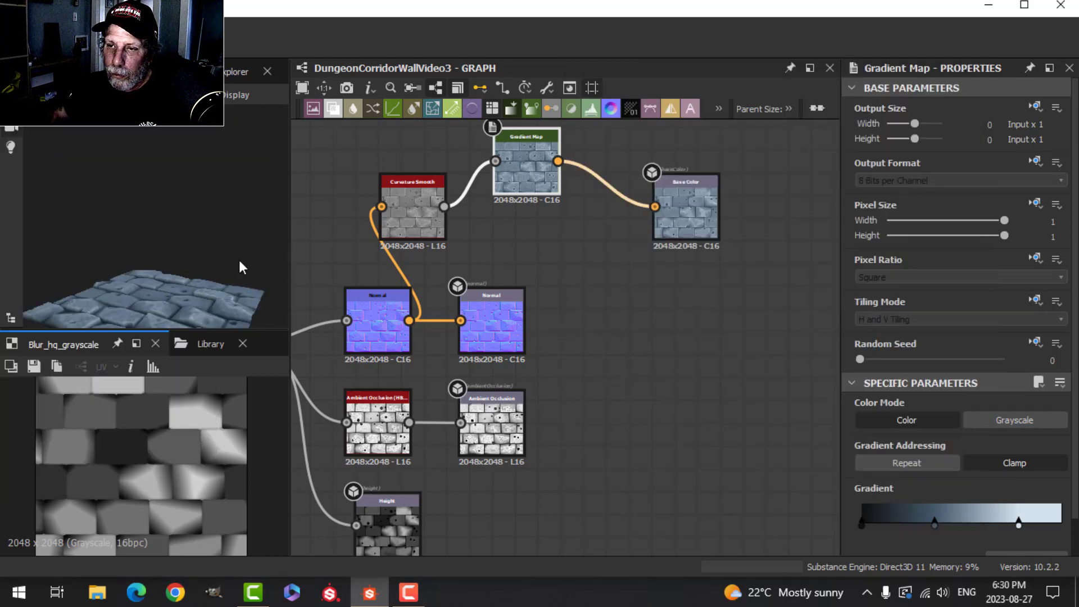
middle_drag(238, 260, 201, 223)
drag(202, 224, 191, 251)
scroll(214, 279, up, 5)
scroll(187, 258, down, 2)
scroll(186, 257, up, 4)
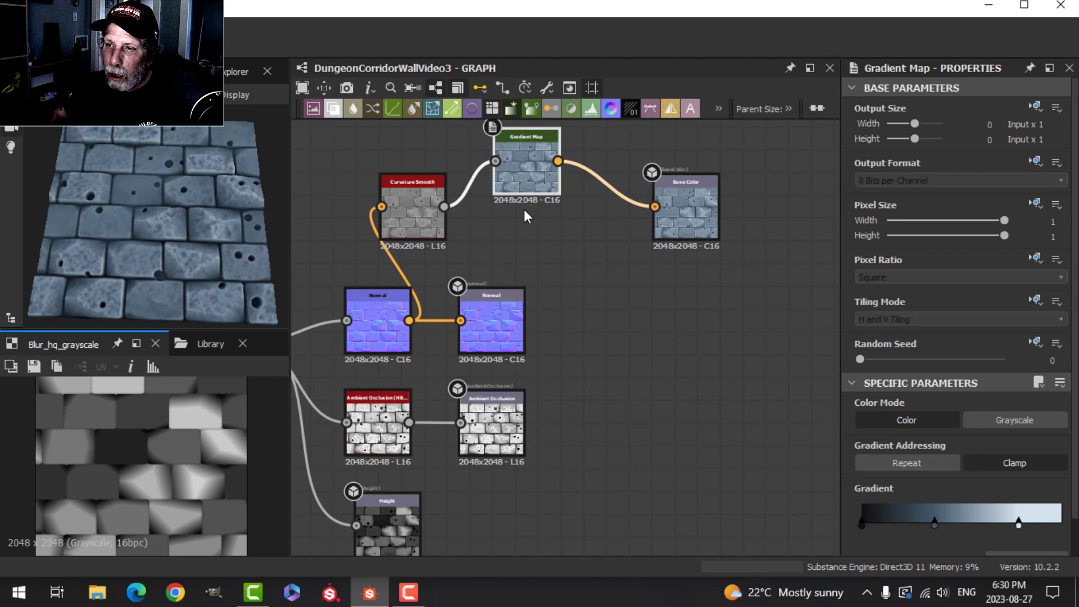
mouse_move(152, 268)
mouse_down()
mouse_move(161, 242)
mouse_move(171, 264)
mouse_move(195, 257)
mouse_move(173, 240)
mouse_up()
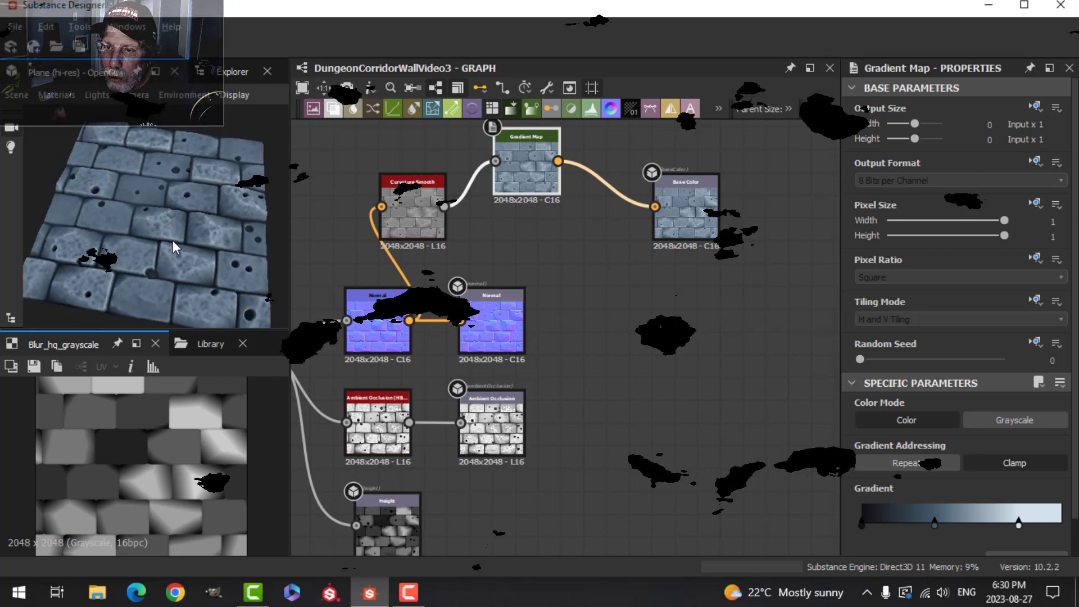